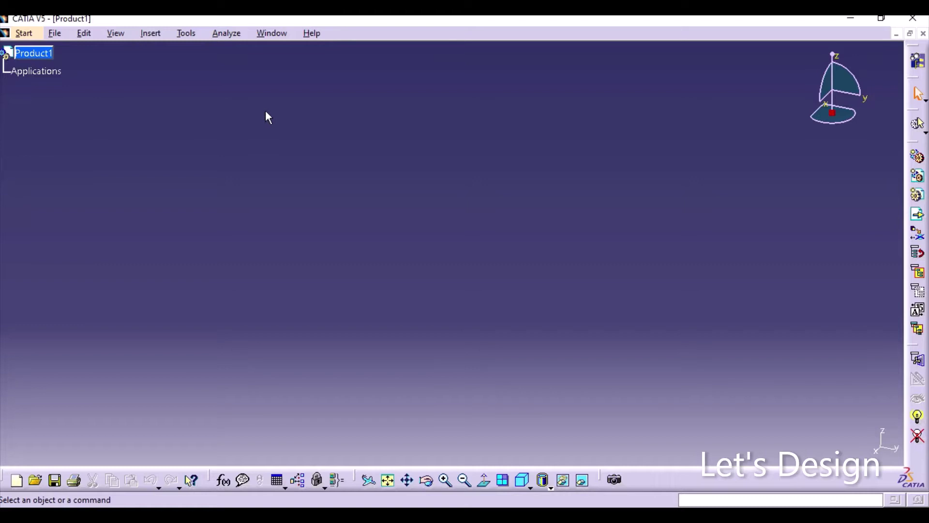
Step: Open a new Part1 in the Generative Shape Design workbench and select the yz plane
left_click(34, 33)
mouse_move(57, 80)
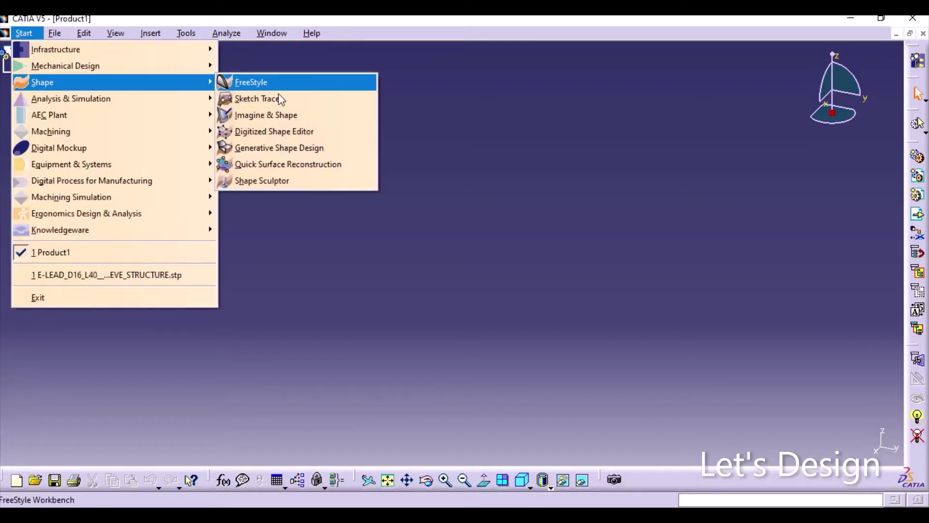
left_click(287, 148)
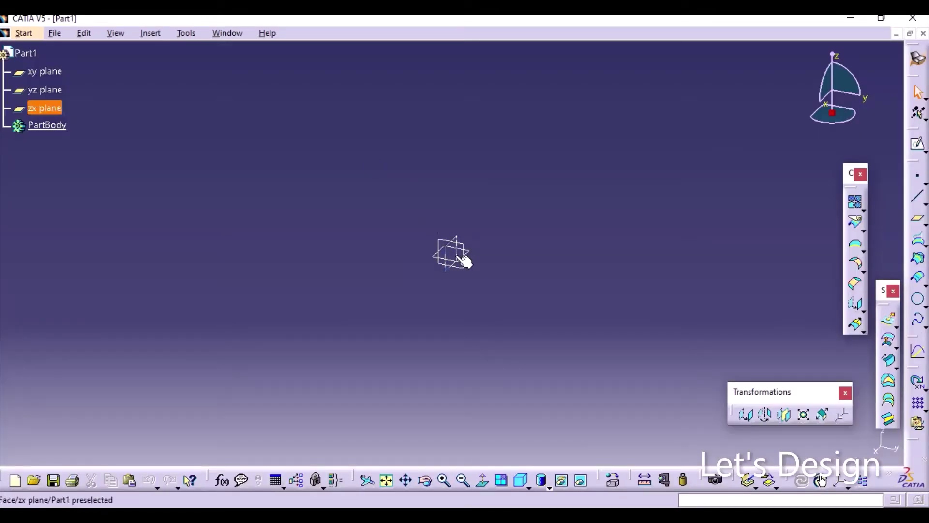
left_click(469, 267)
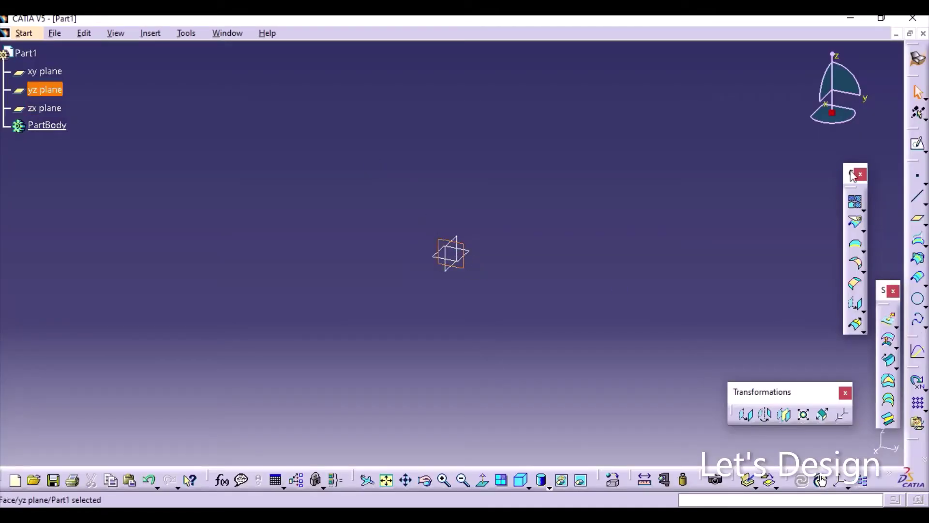
Step: Start a sketch on the yz plane and place a point right of the origin
left_click(918, 143)
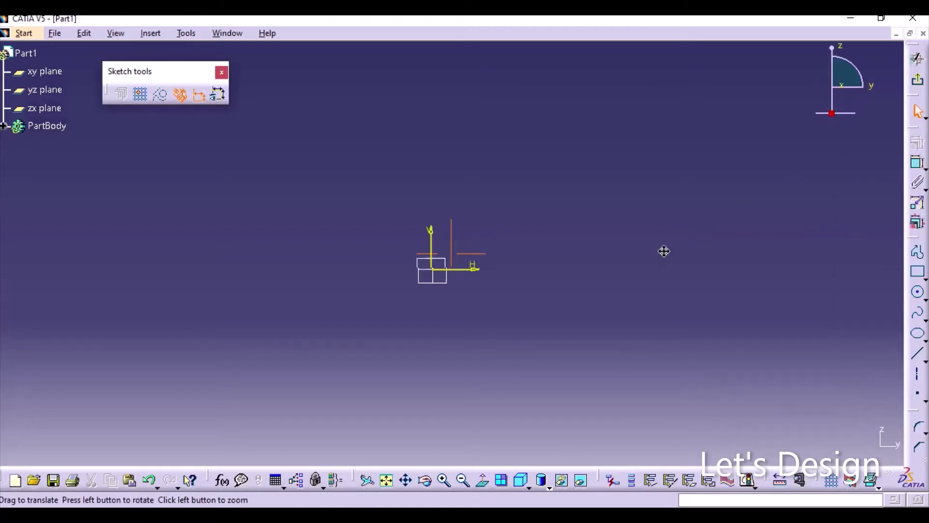
left_click(918, 393)
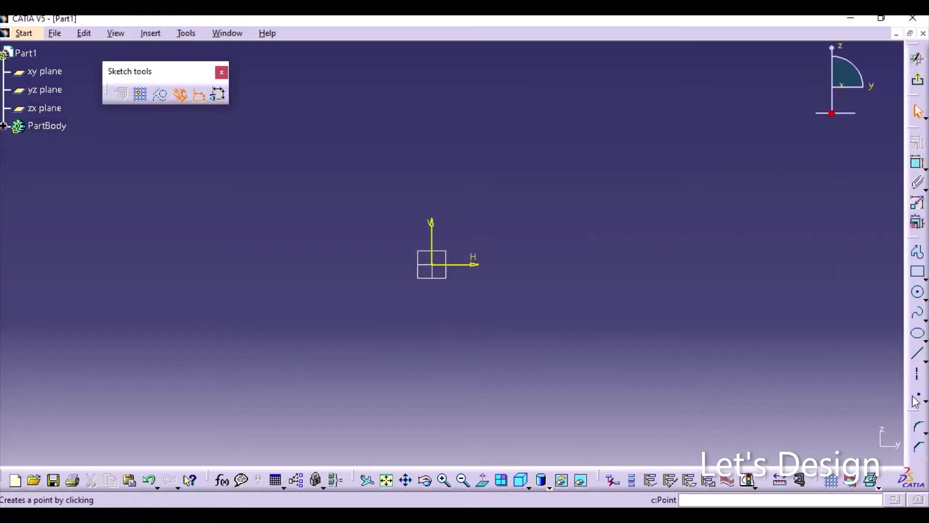
left_click(538, 260)
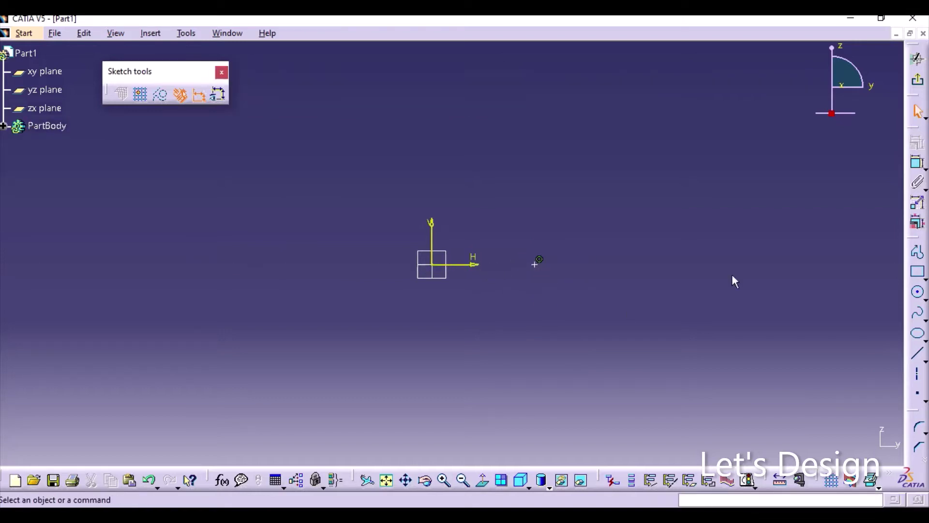
Step: Dimension the point 30 mm from the vertical axis
left_click(918, 162)
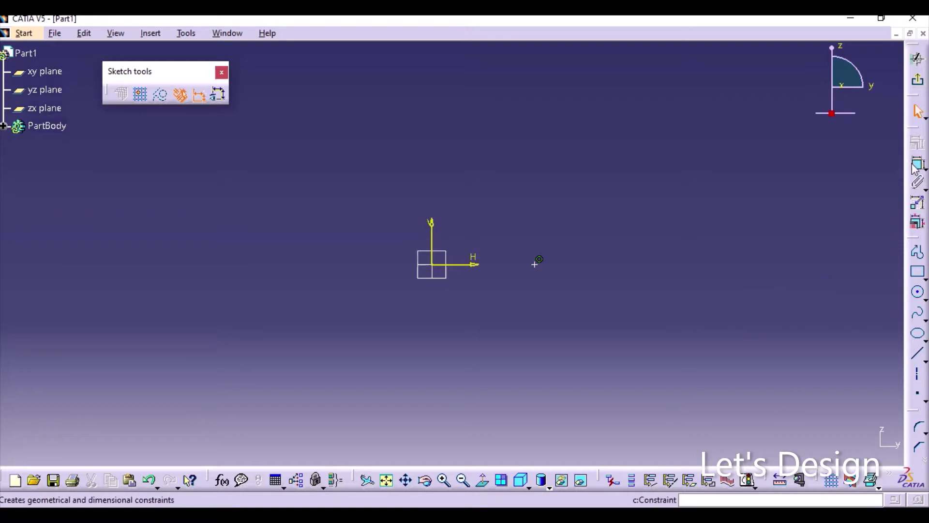
left_click(538, 260)
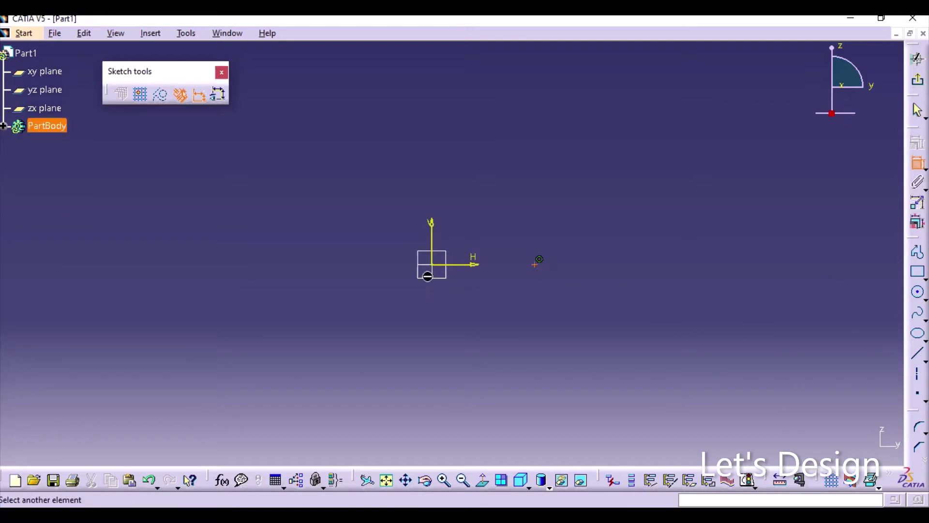
left_click(433, 261)
left_click(481, 315)
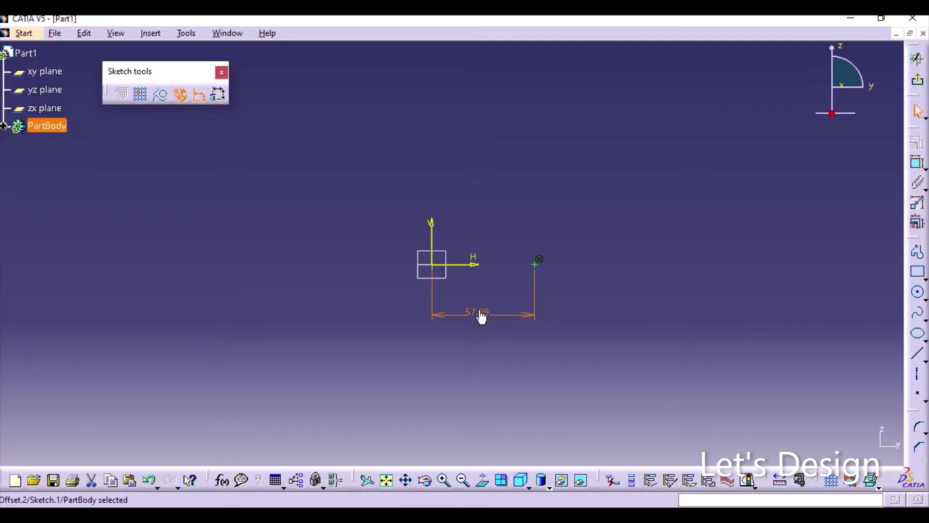
double_click(498, 313)
type("30")
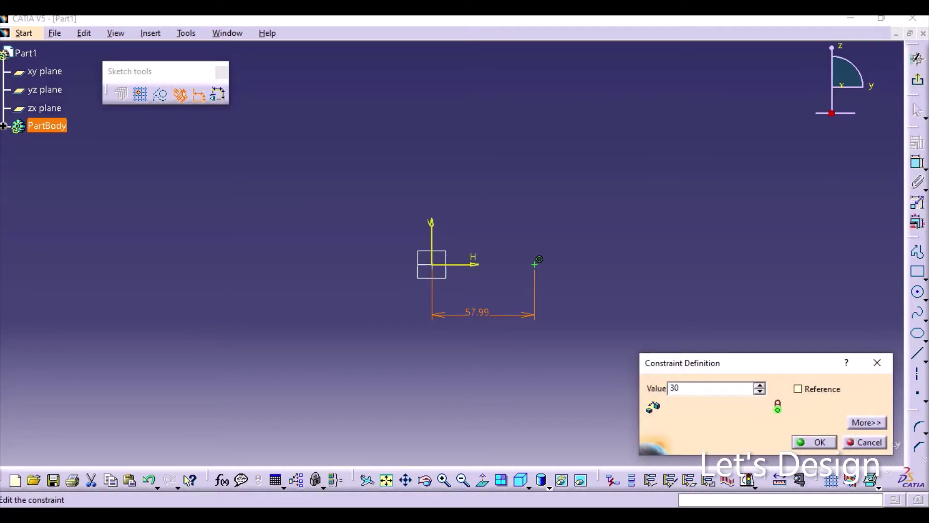
key("Return")
left_click(601, 305)
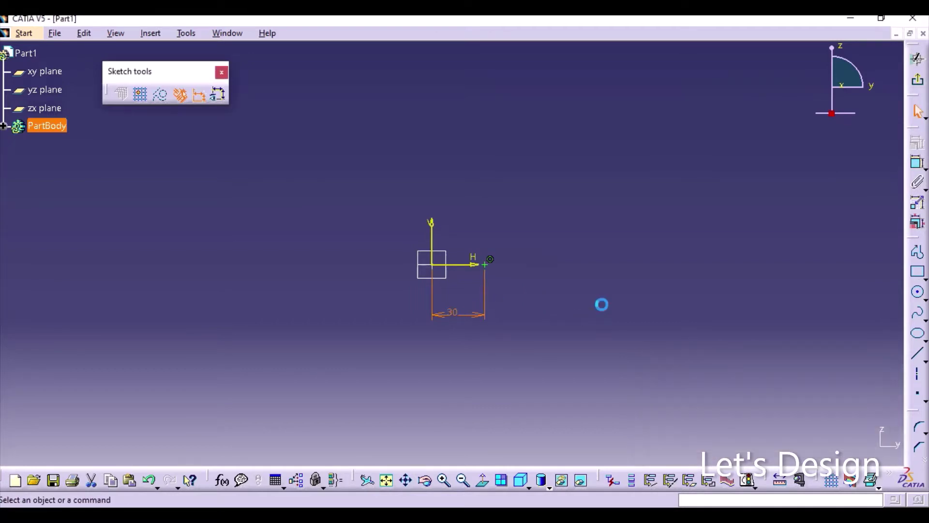
Step: Move the 30 dimension closer to the point and exit the sketcher
left_click(494, 363)
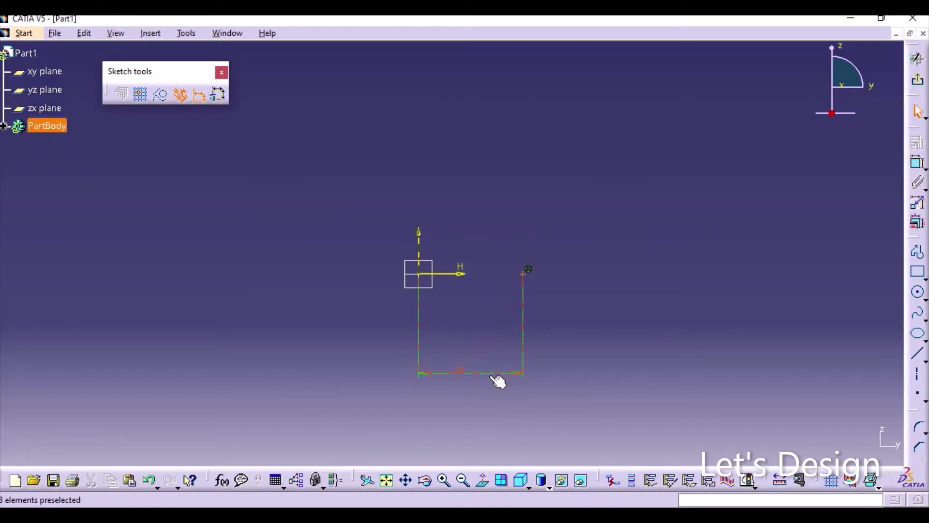
left_click_drag(489, 365, 502, 327)
left_click(674, 288)
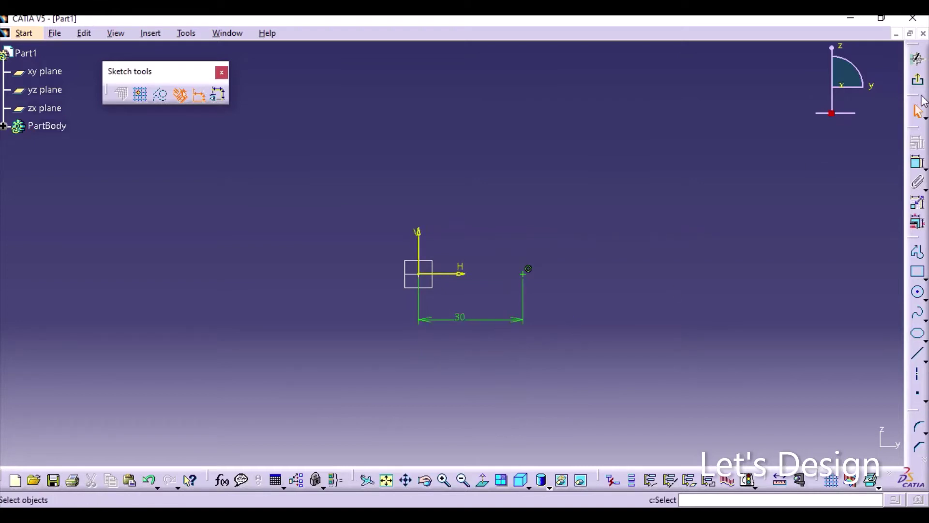
left_click(917, 58)
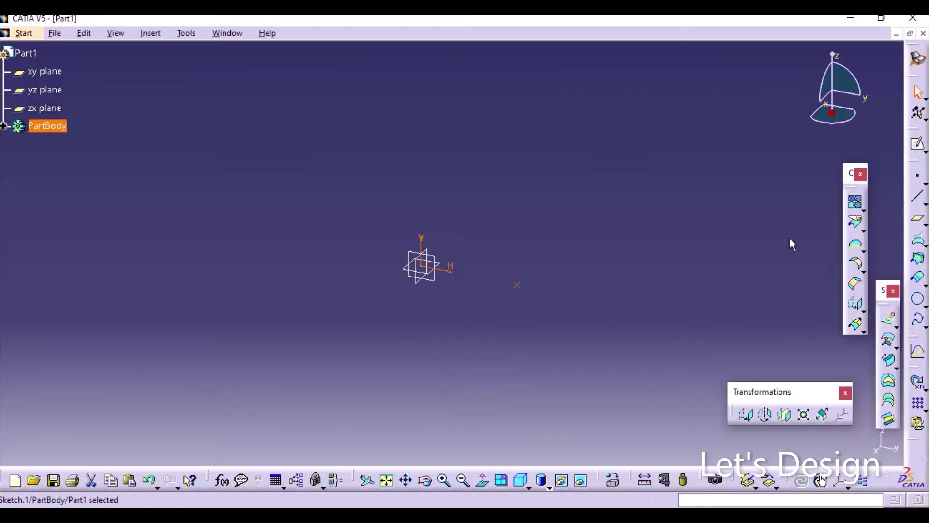
Step: Start a Helix from the Wireframe tools, defined by height and pitch
left_click(784, 256)
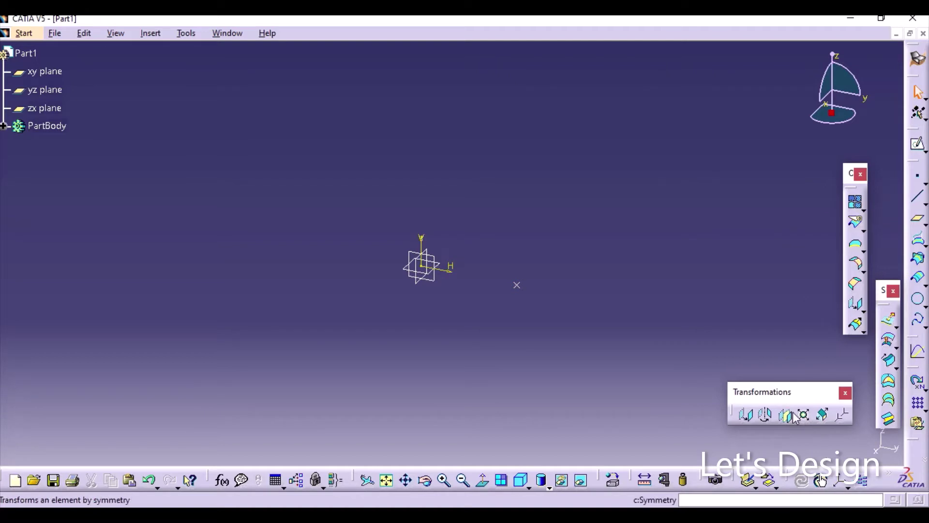
left_click_drag(913, 166, 667, 77)
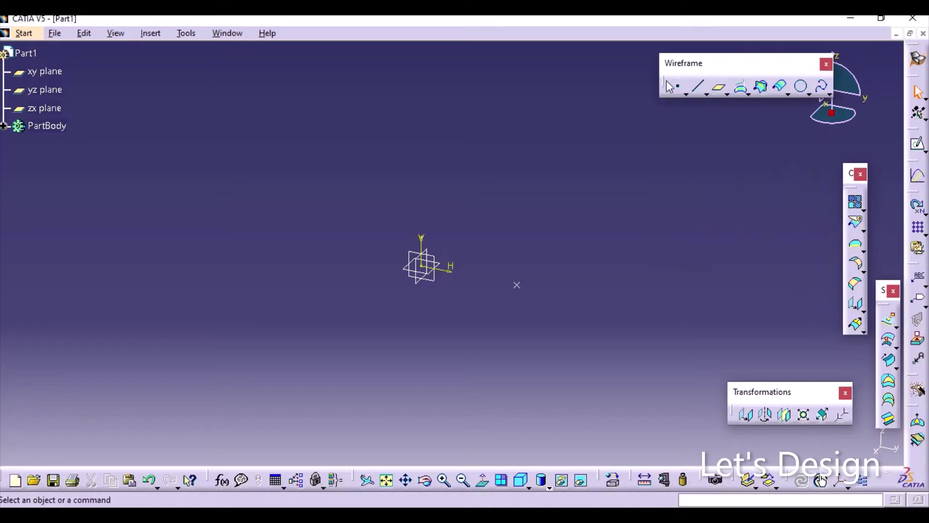
left_click(828, 95)
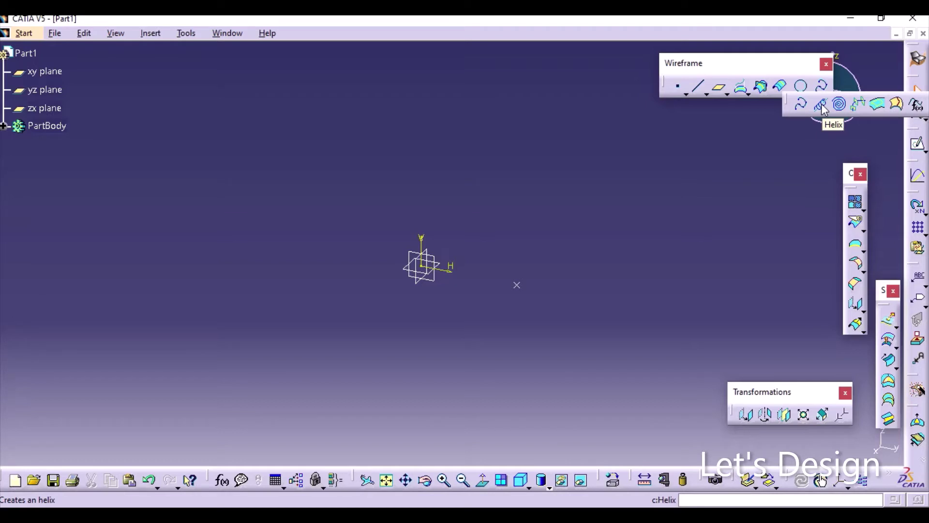
left_click(821, 105)
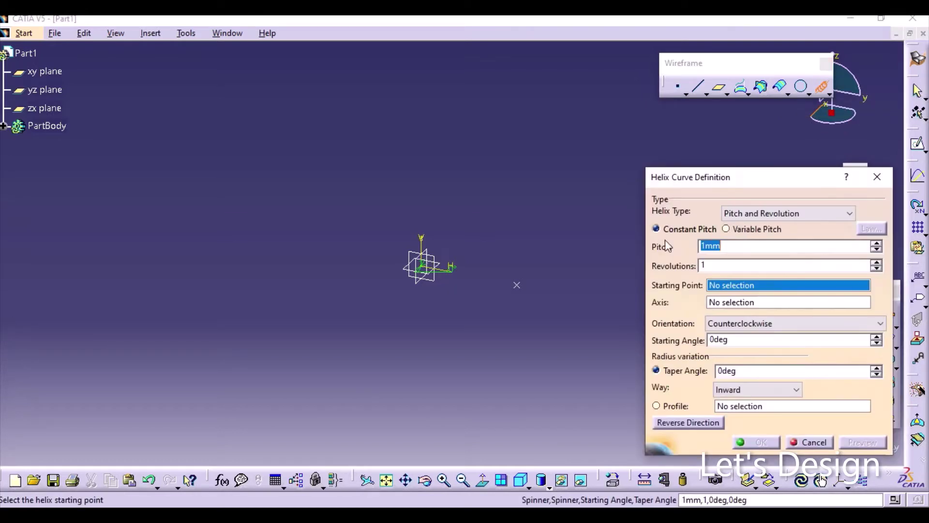
left_click(836, 215)
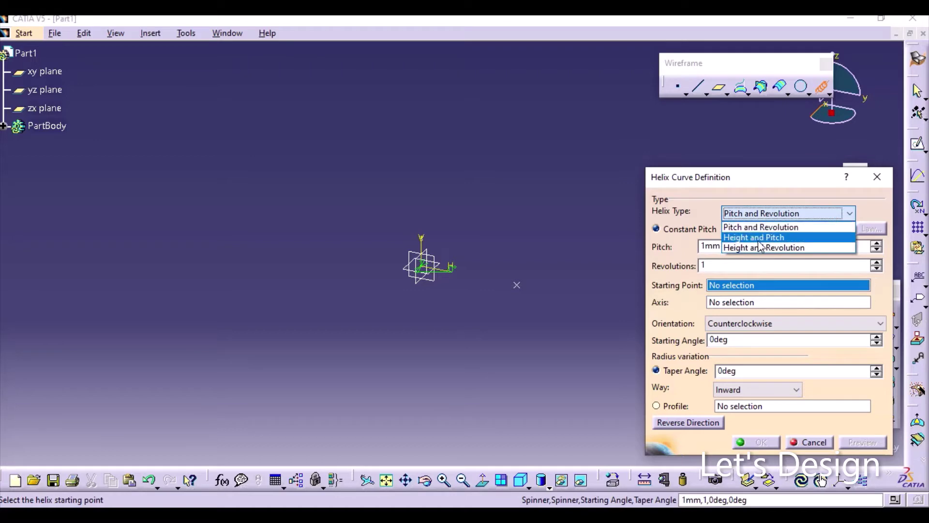
left_click(786, 241)
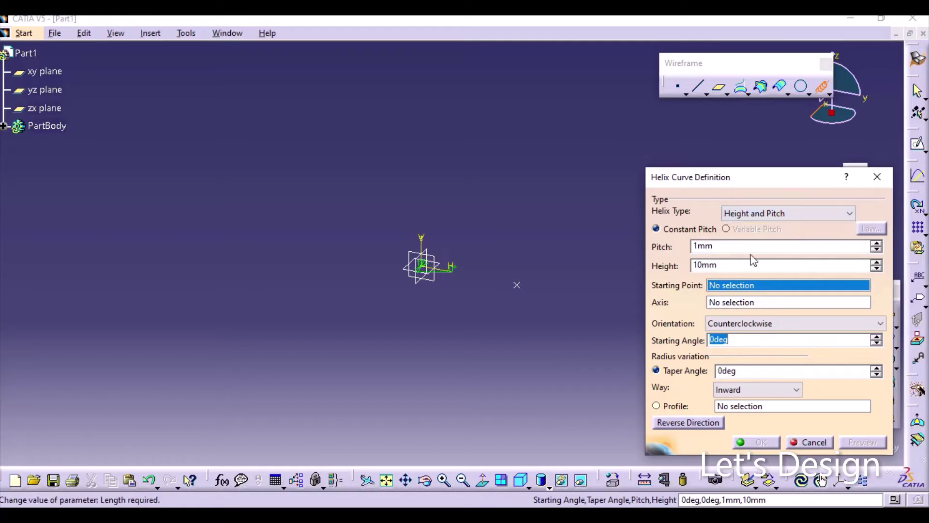
Step: Set the helix start to Sketch.1 and axis to V, with 9.7 mm pitch and 97 mm height
left_click(516, 287)
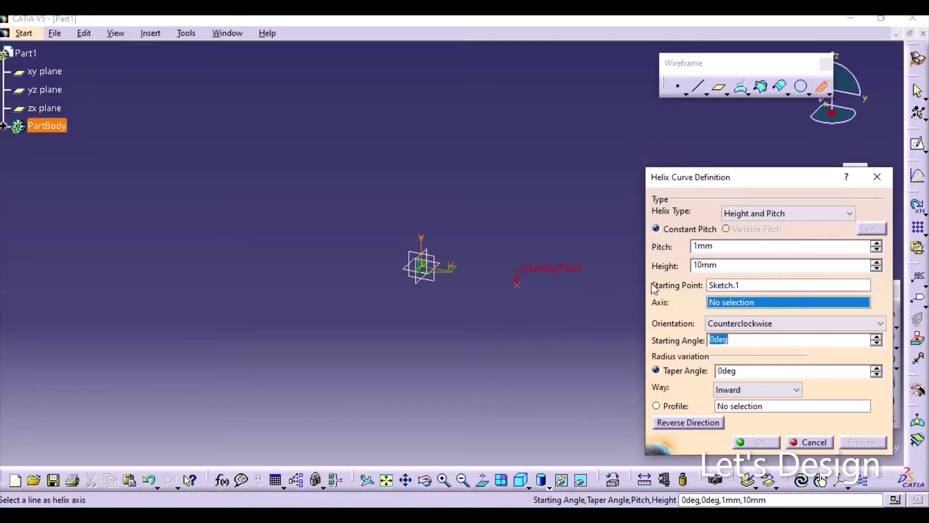
left_click(421, 260)
middle_click_drag(429, 325, 412, 336)
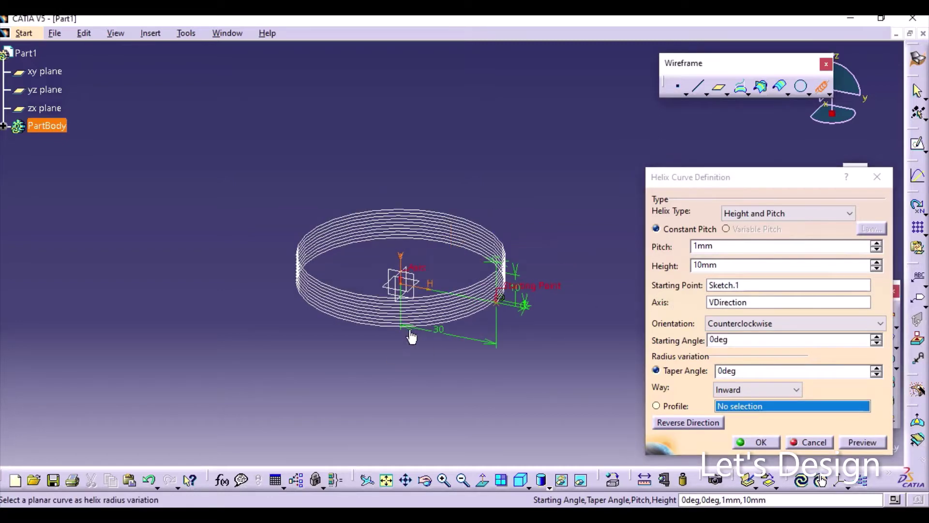
left_click(731, 245)
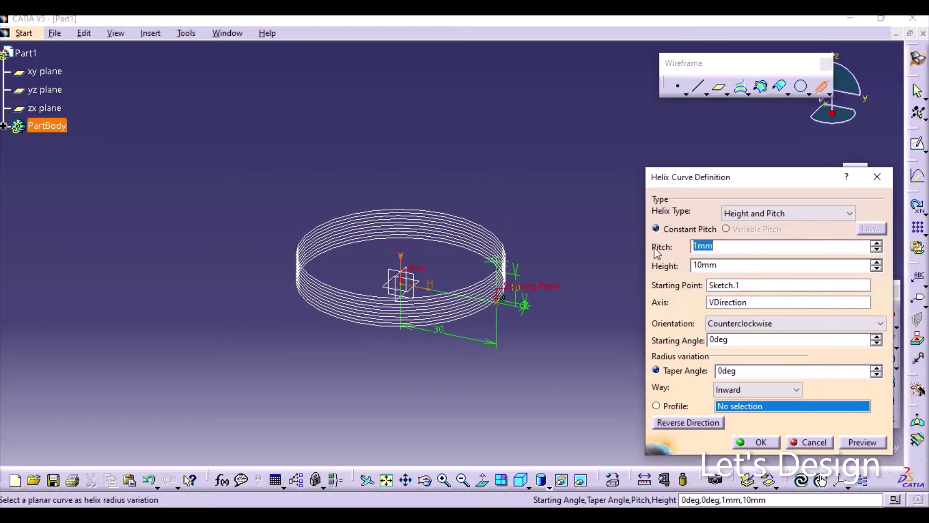
type("9.7")
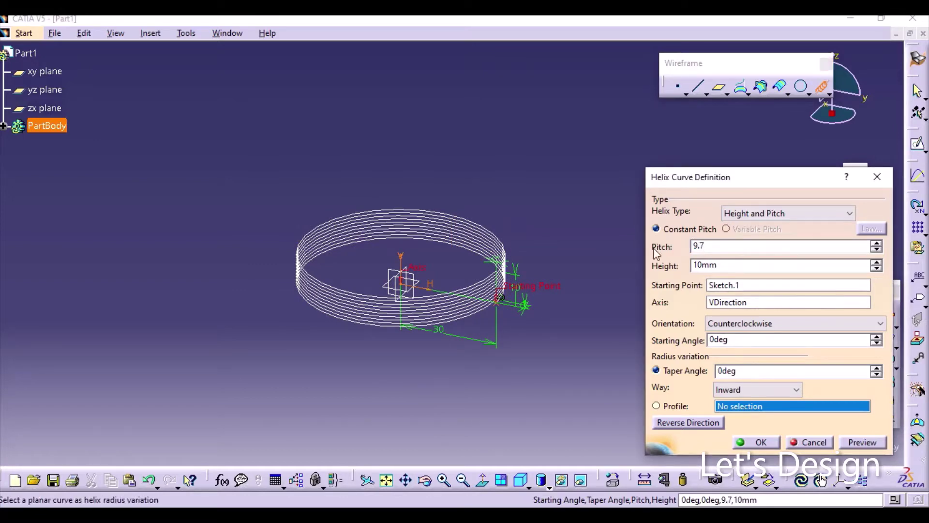
key("Tab")
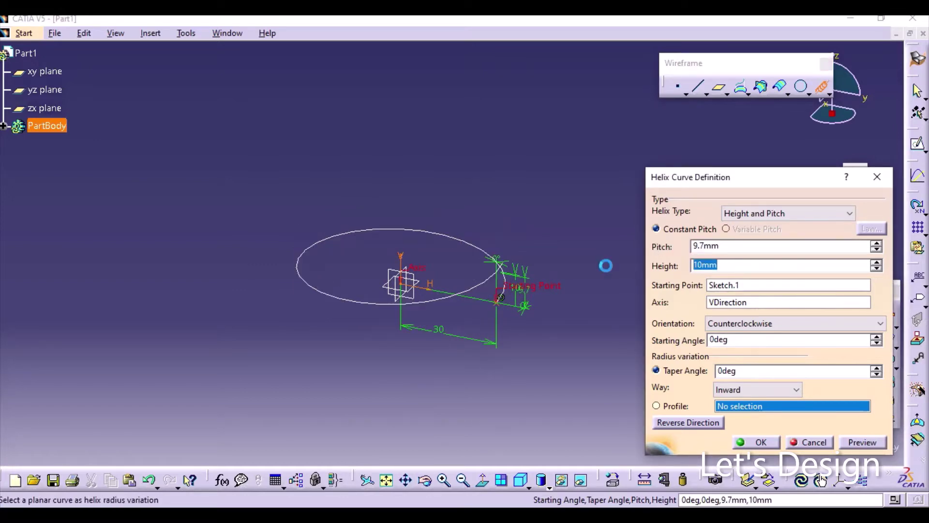
type("97")
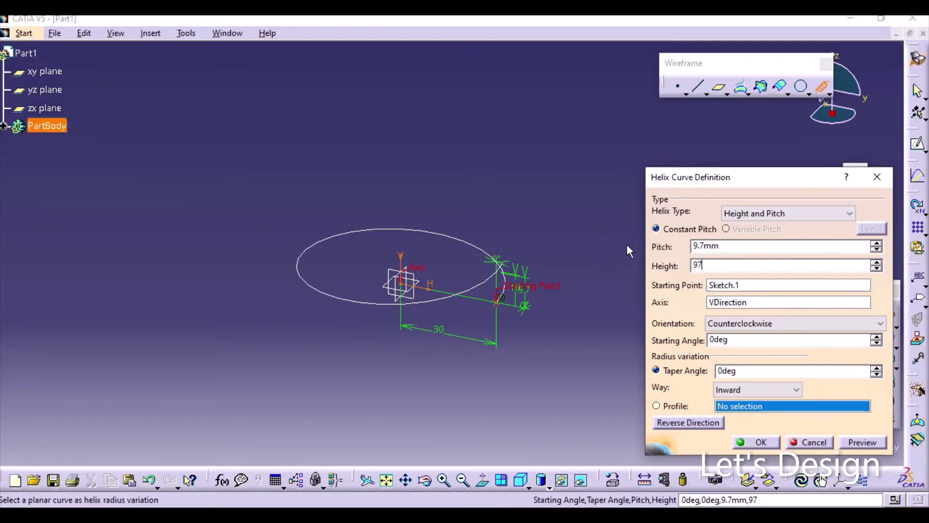
left_click(616, 315)
middle_click_drag(591, 193, 573, 221)
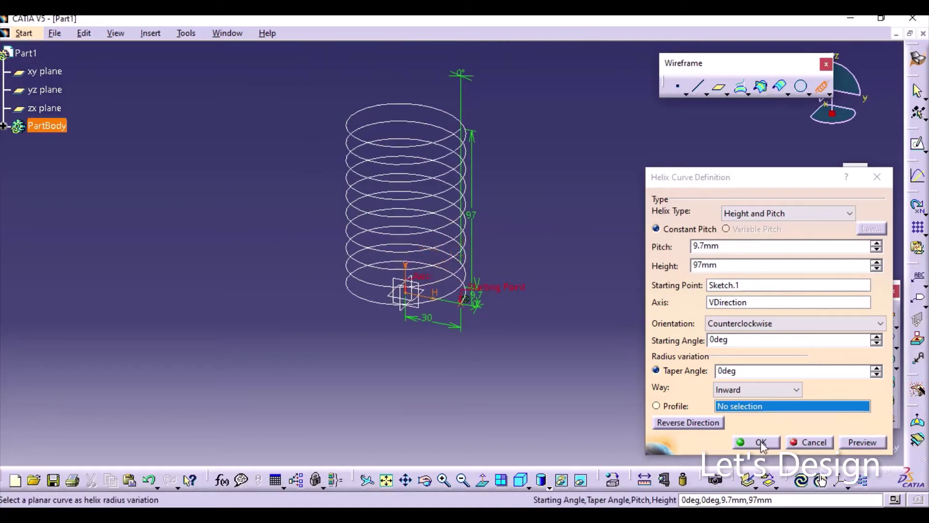
left_click(758, 442)
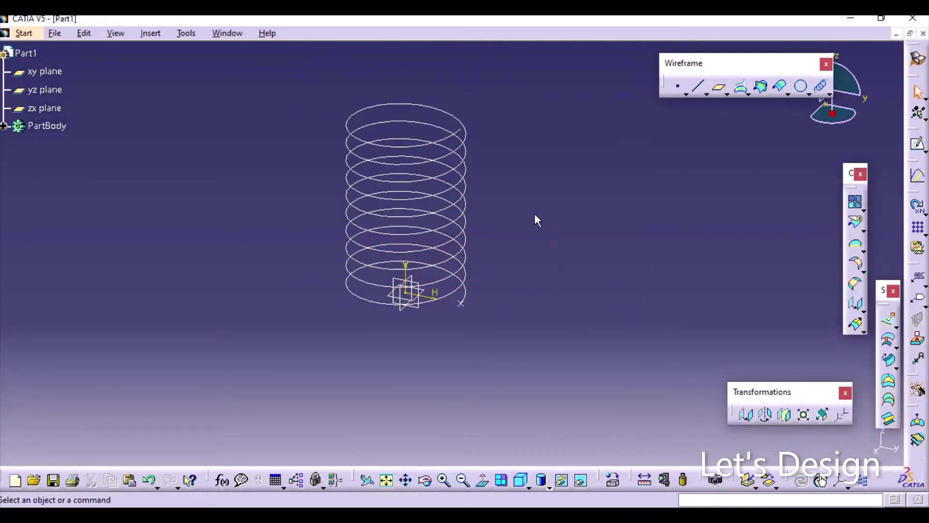
Step: Orbit and zoom around the helix's lower end, then select the xy plane
middle_click_drag(531, 203, 532, 336)
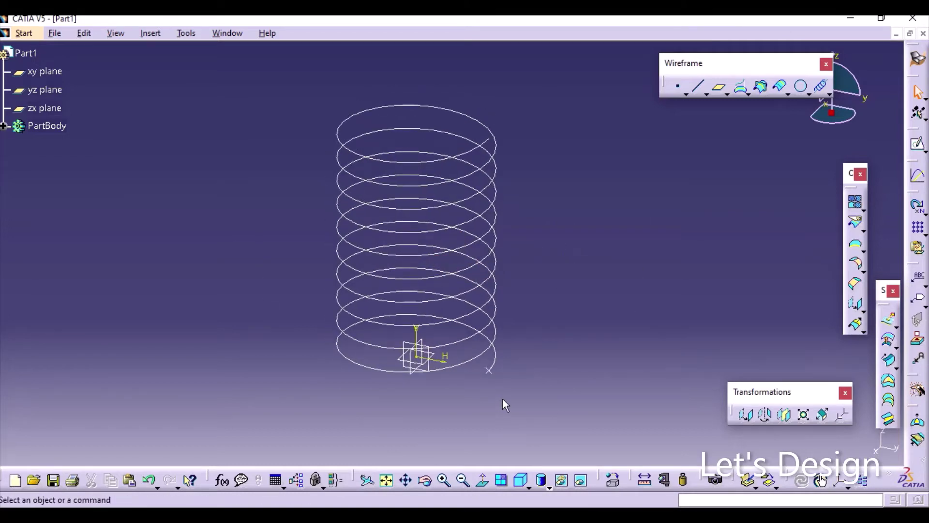
middle_click_drag(502, 399, 507, 362)
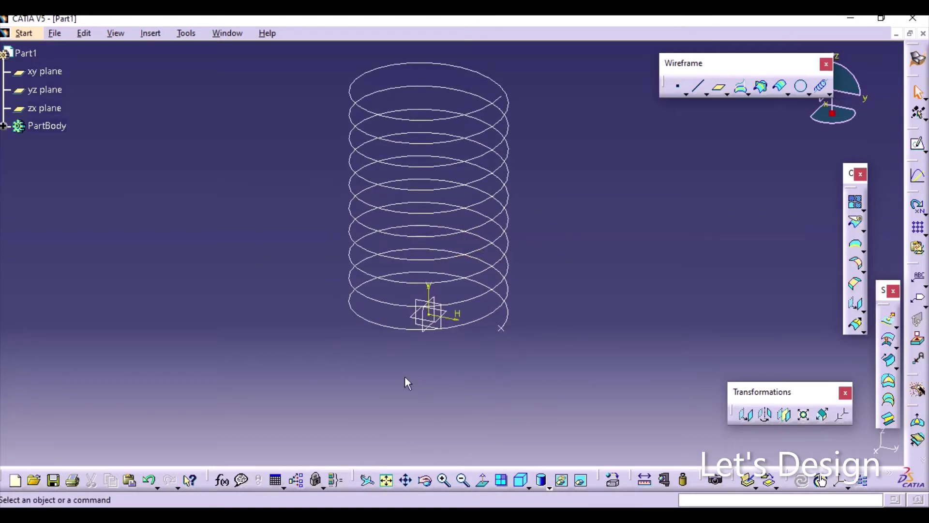
middle_click_drag(574, 239, 567, 268)
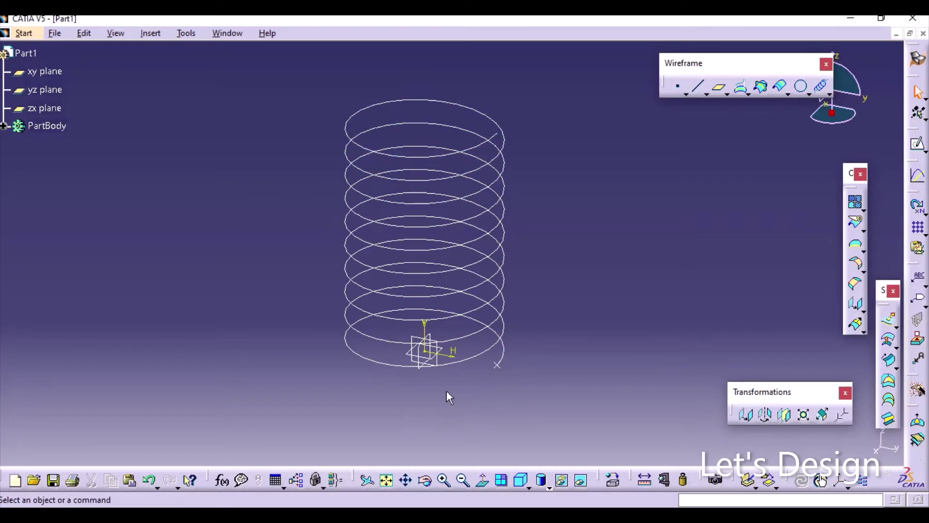
middle_click_drag(534, 320, 517, 266)
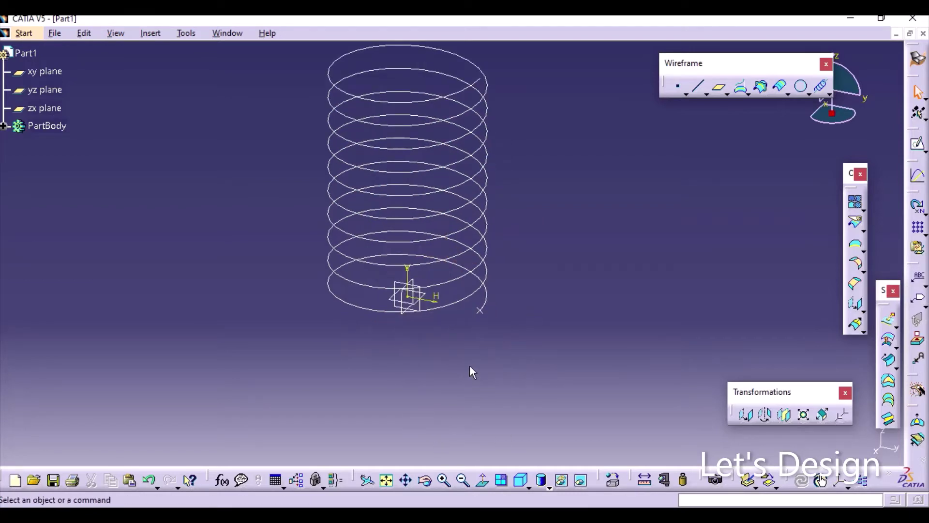
middle_click_drag(471, 366, 499, 310)
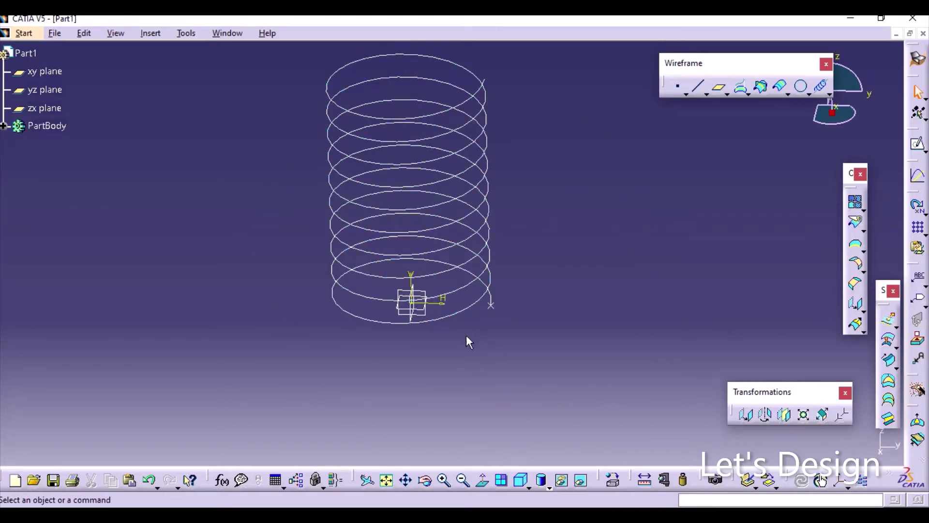
middle_click_drag(465, 336, 419, 336)
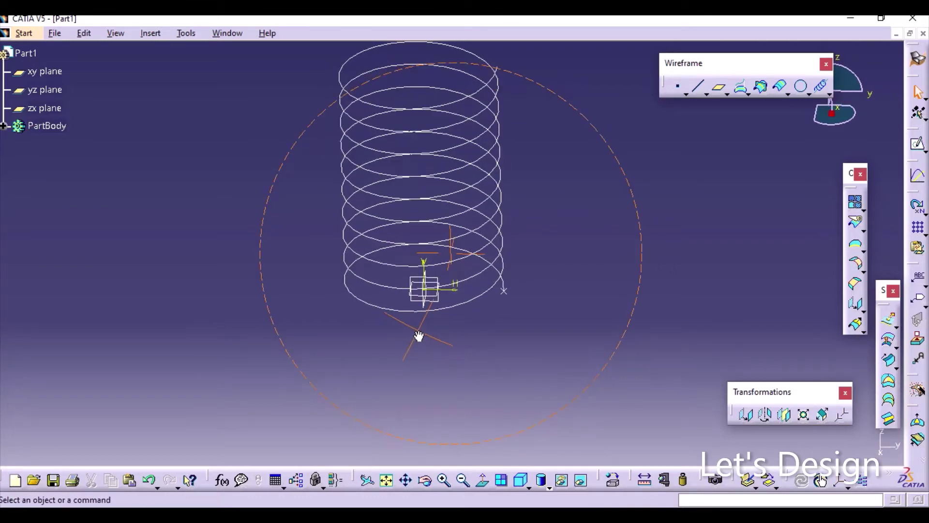
middle_click_drag(543, 352, 518, 295)
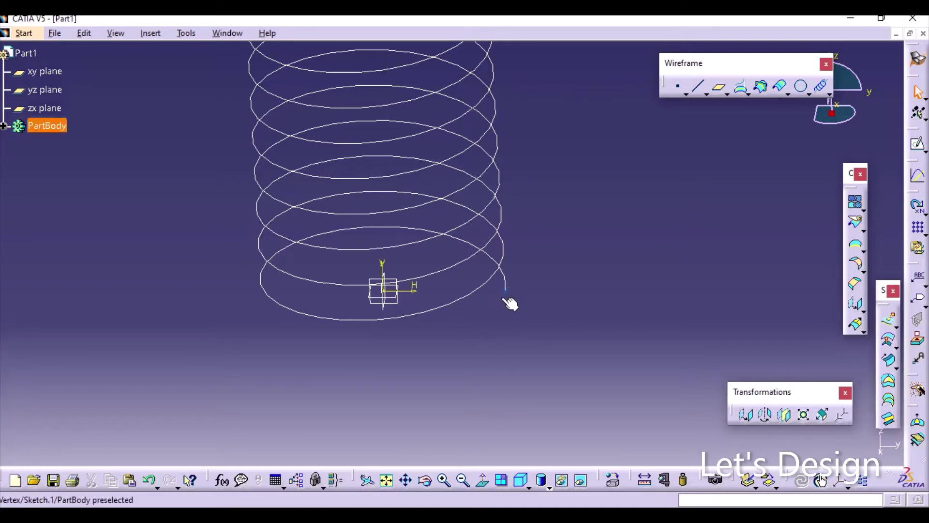
middle_click_drag(429, 334, 373, 325, "ctrl")
left_click(412, 278)
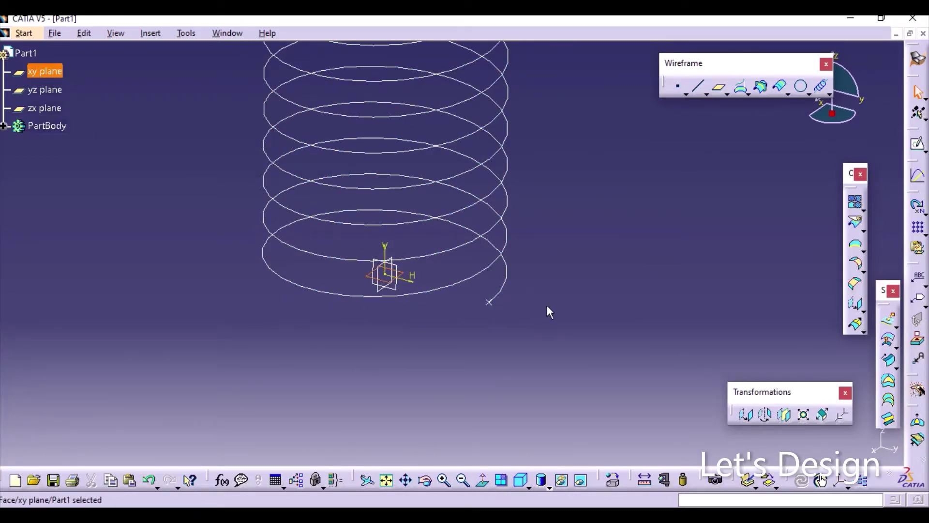
mouse_move(549, 312)
middle_mouse_down("ctrl")
mouse_move(556, 290)
mouse_move(545, 303)
middle_mouse_up("ctrl")
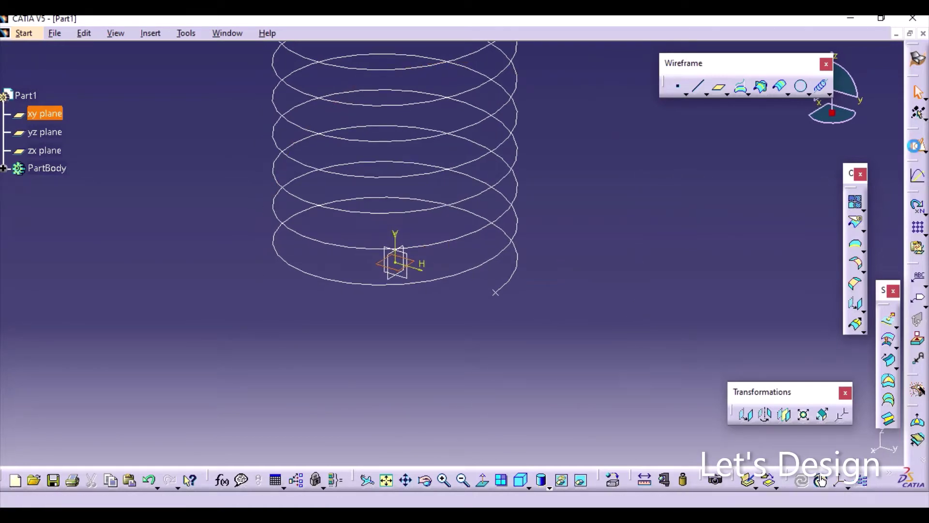
Step: Sketch on the xy plane a centre arc about the origin beside the helix's lower end
left_click(917, 143)
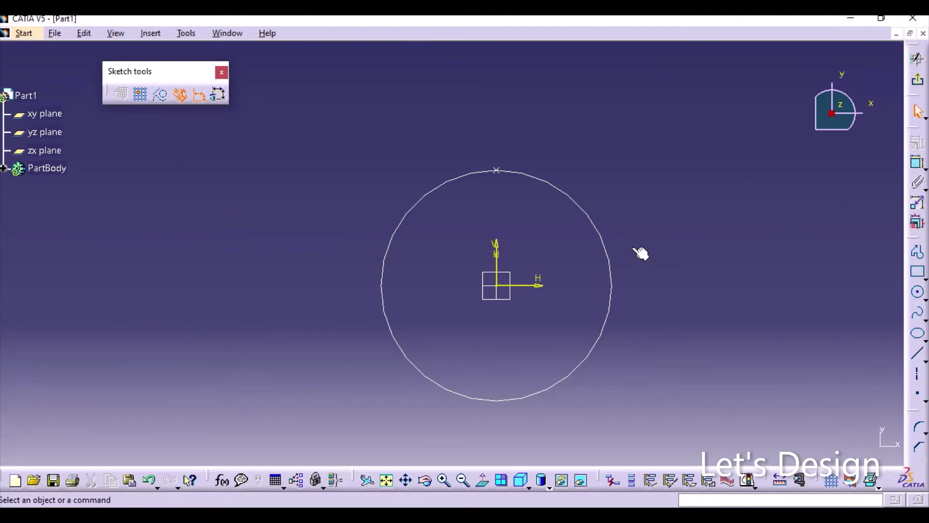
middle_click_drag(640, 252, 646, 170, "ctrl")
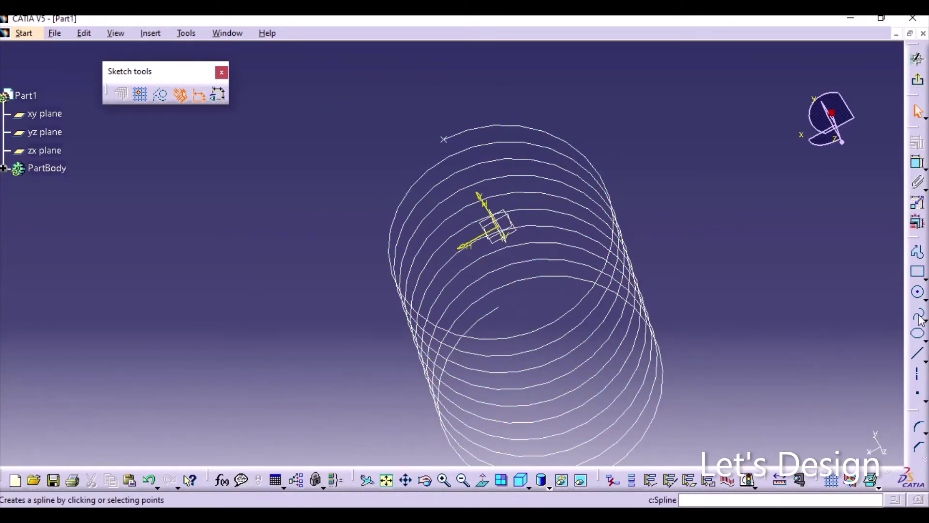
left_click(924, 298)
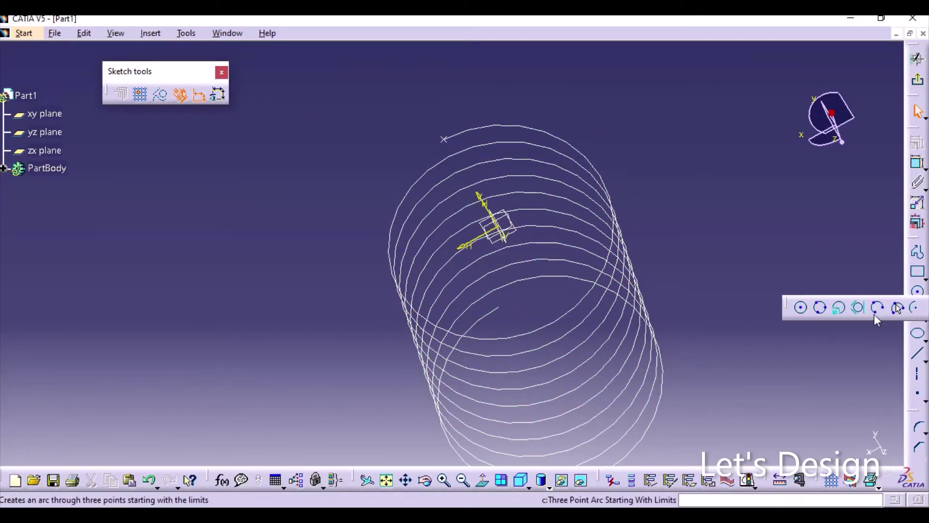
left_click(914, 307)
middle_click_drag(446, 222, 476, 290)
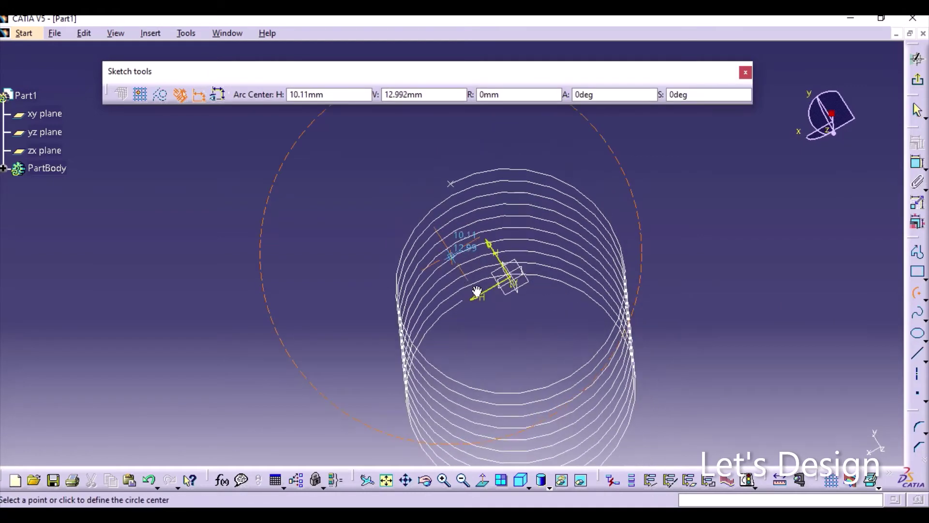
left_click(510, 278)
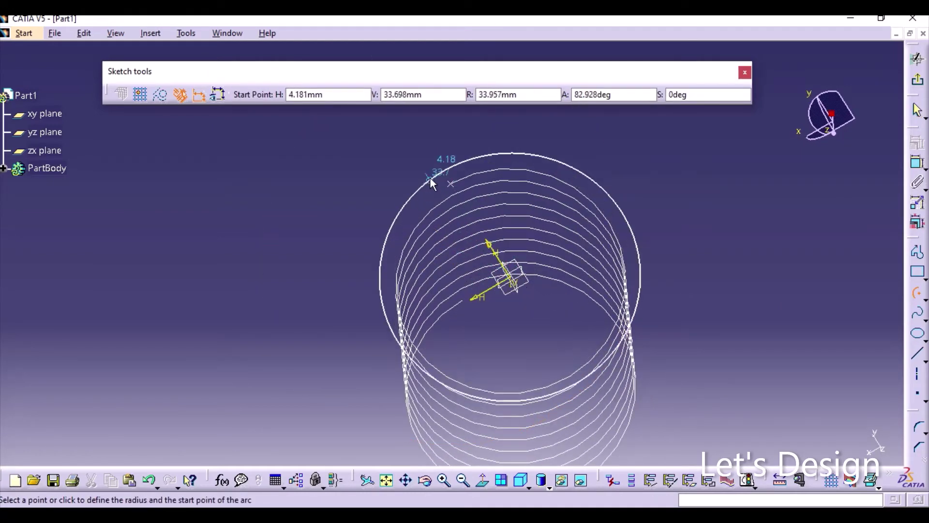
left_click(428, 161)
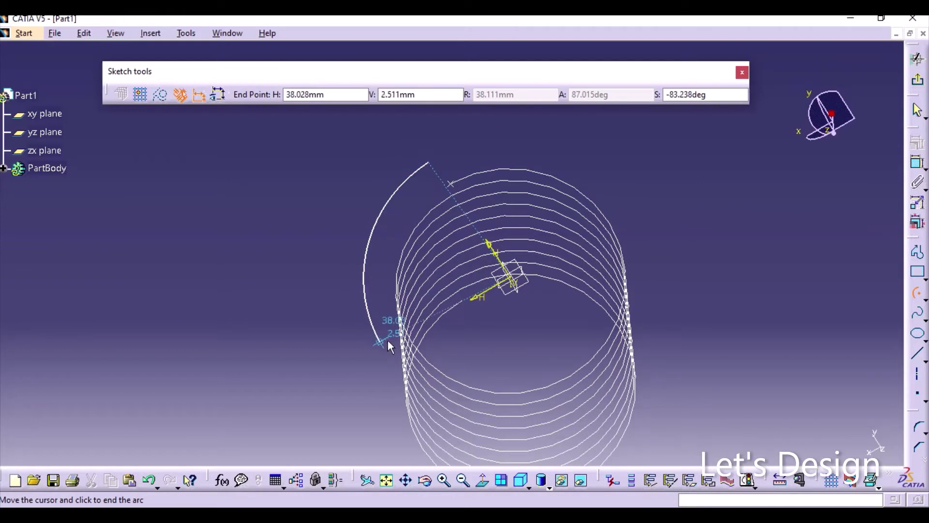
left_click(389, 344)
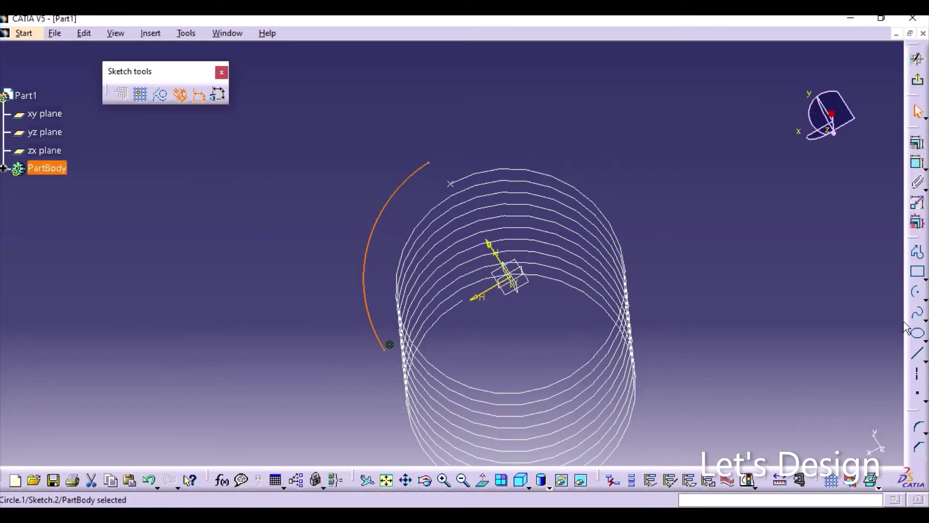
left_click(823, 282)
middle_click_drag(754, 280, 727, 252)
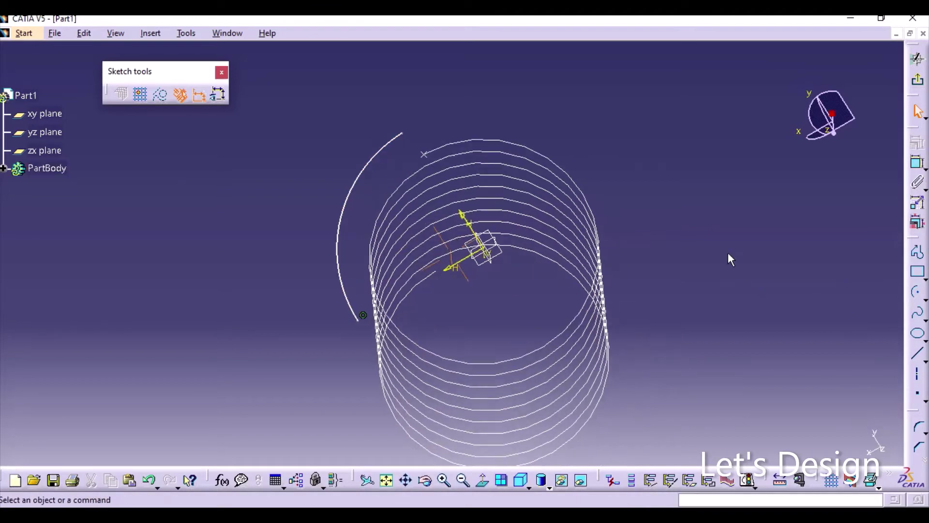
Step: Make the arc's lower end coincide with the H axis and its upper end with the helix
left_click(486, 481)
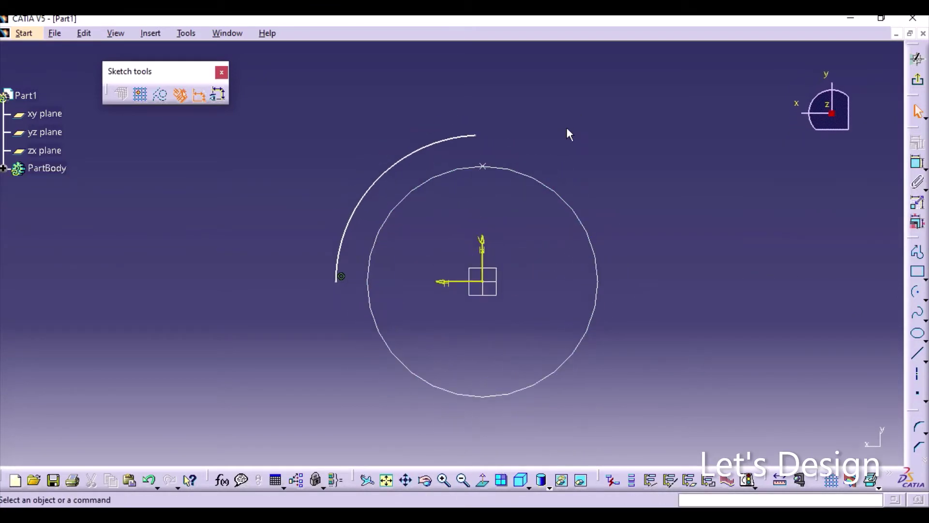
left_click(334, 282)
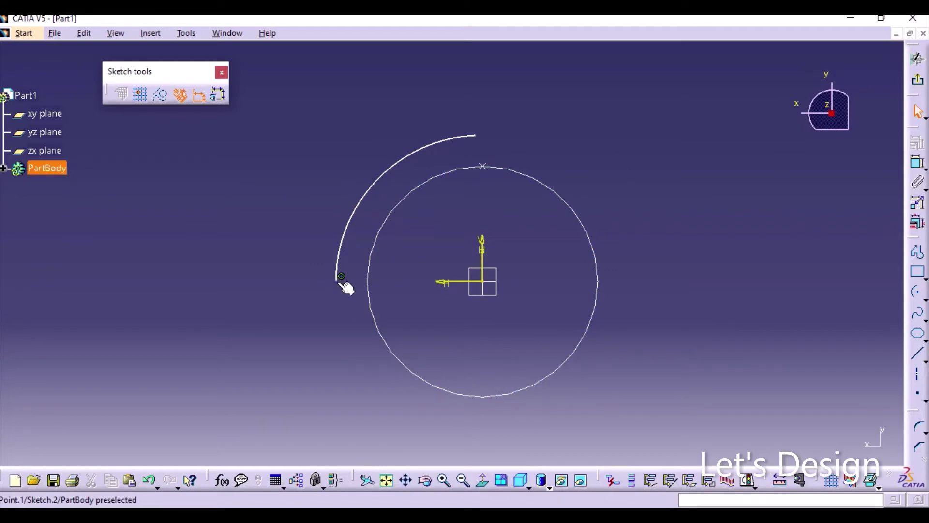
left_click(464, 282, "ctrl")
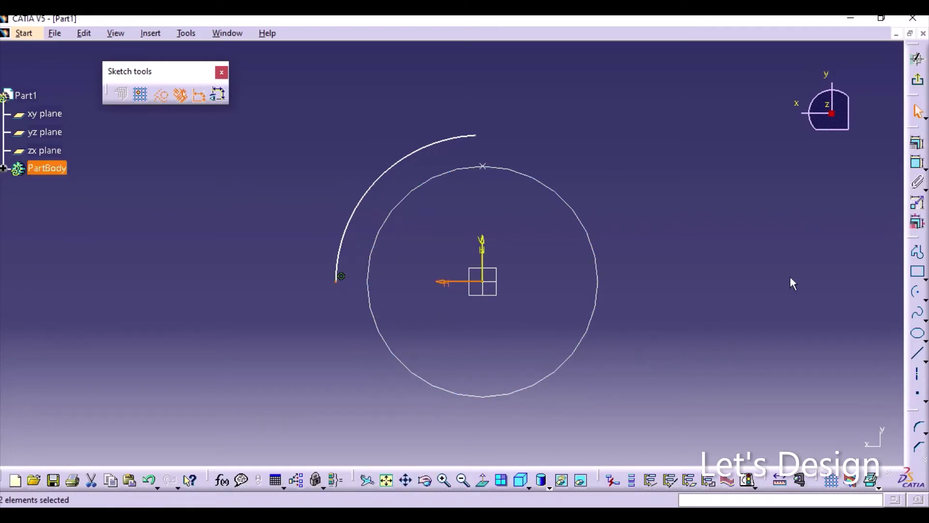
left_click(916, 145)
left_click(851, 265)
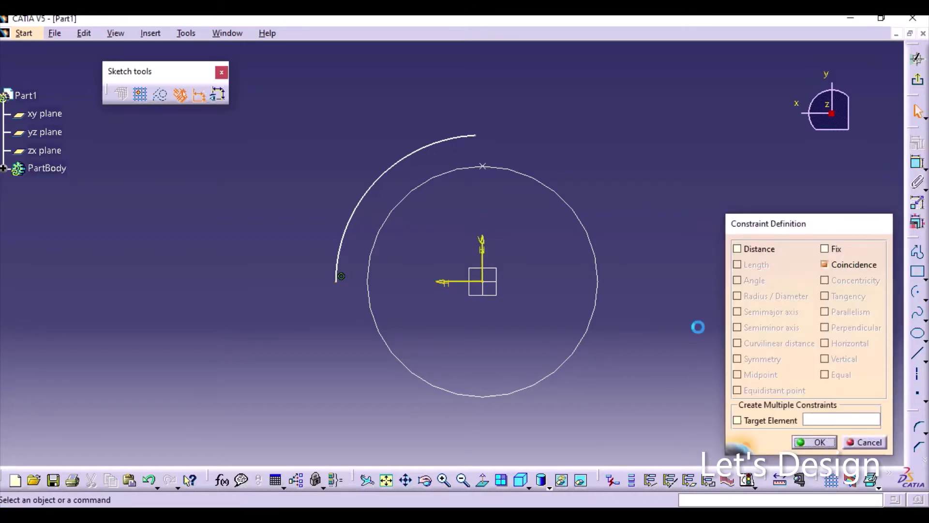
key("Return")
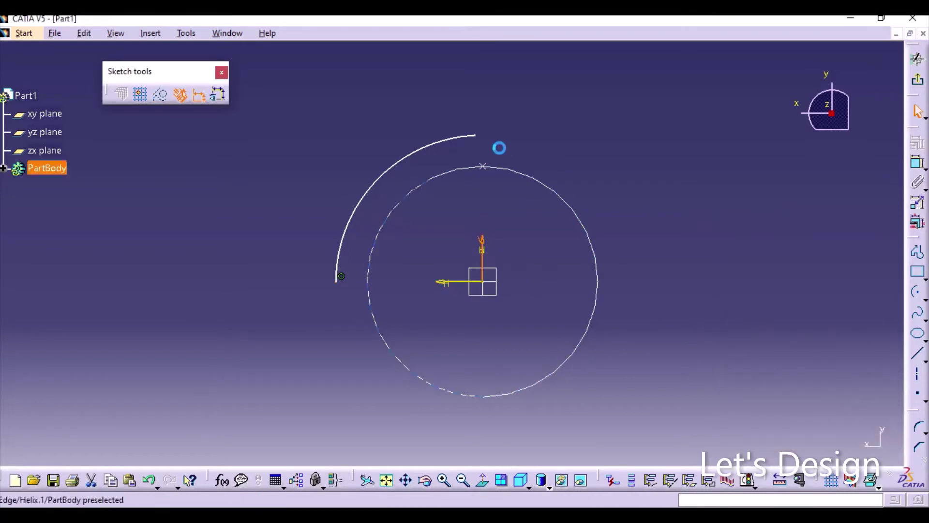
left_click(479, 137, "ctrl")
left_click(906, 148)
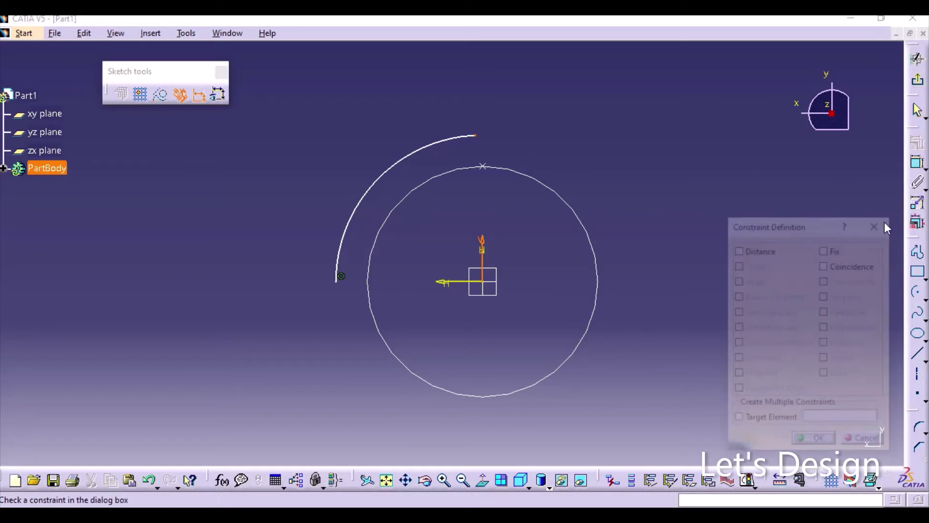
left_click(869, 264)
left_click(818, 444)
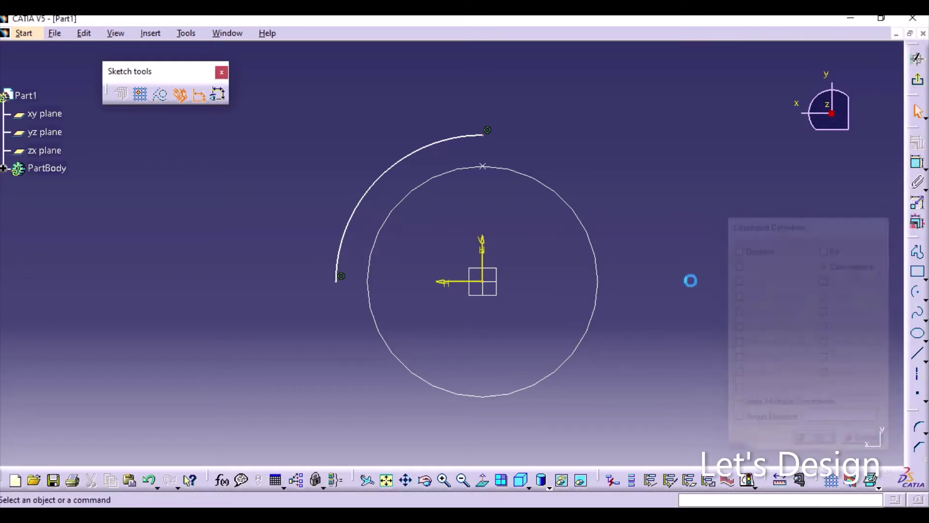
Step: Add a radius dimension to the arc and set it to 30
left_click_drag(423, 140, 402, 179)
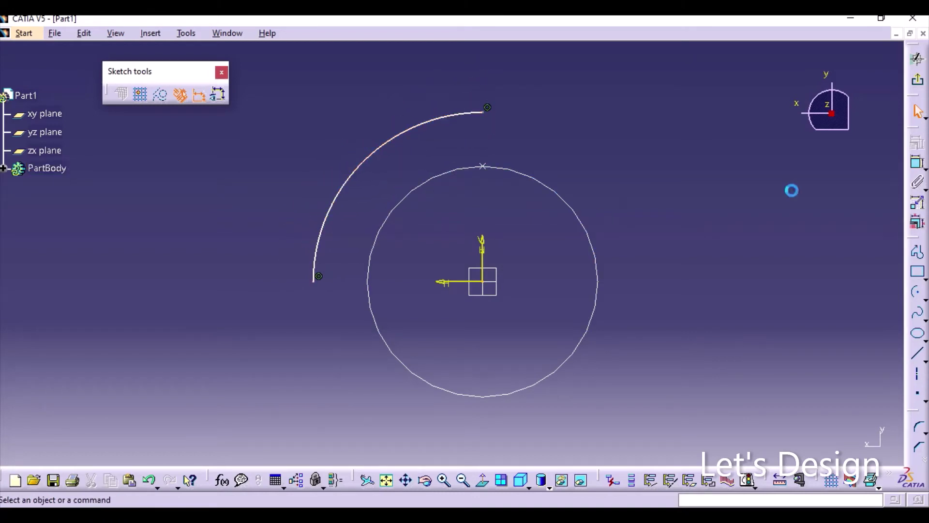
left_click(918, 167)
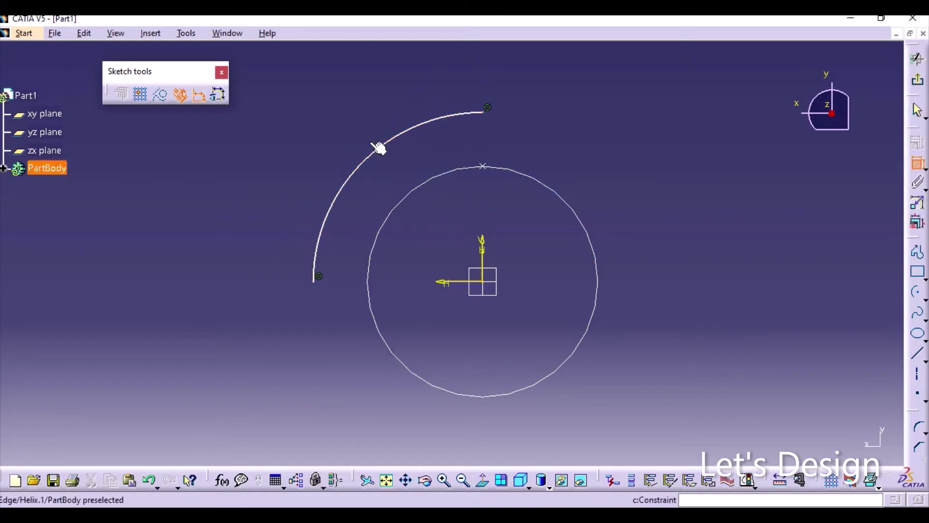
left_click(385, 150)
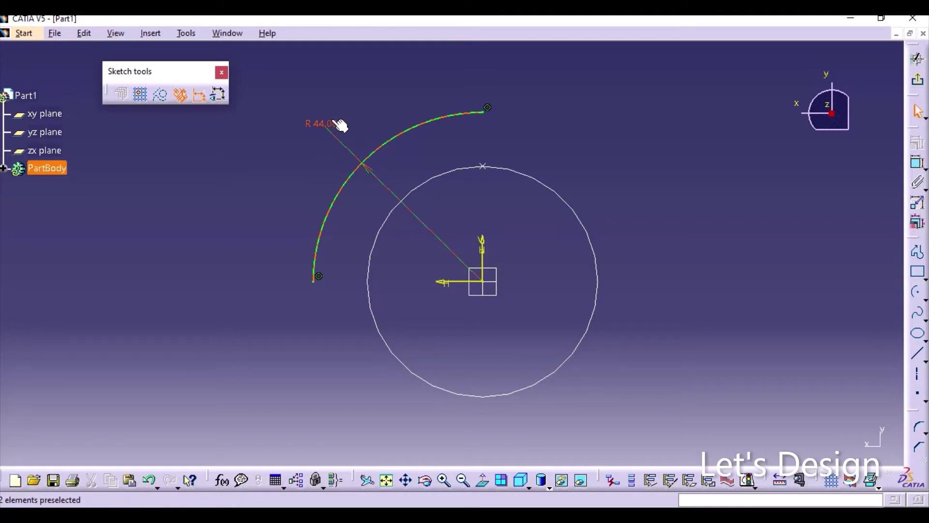
double_click(341, 126)
type("3")
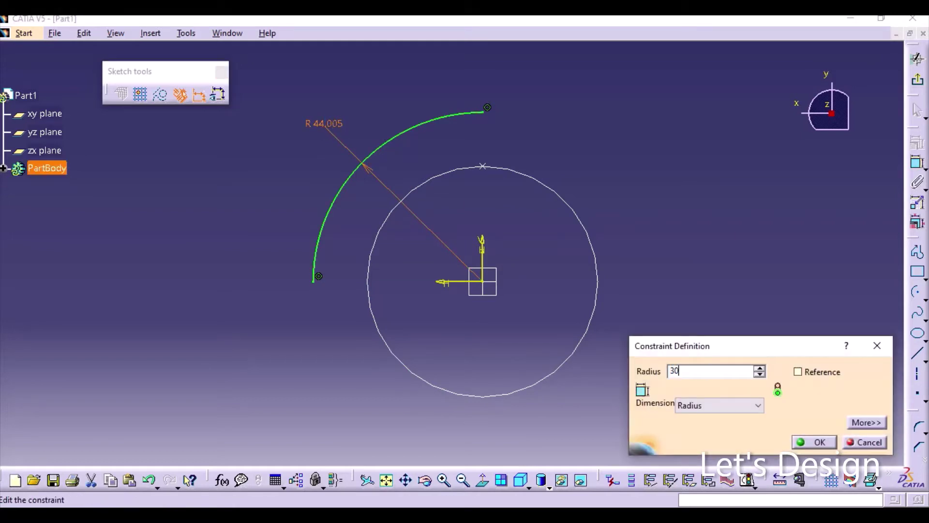
type("0")
key("Return")
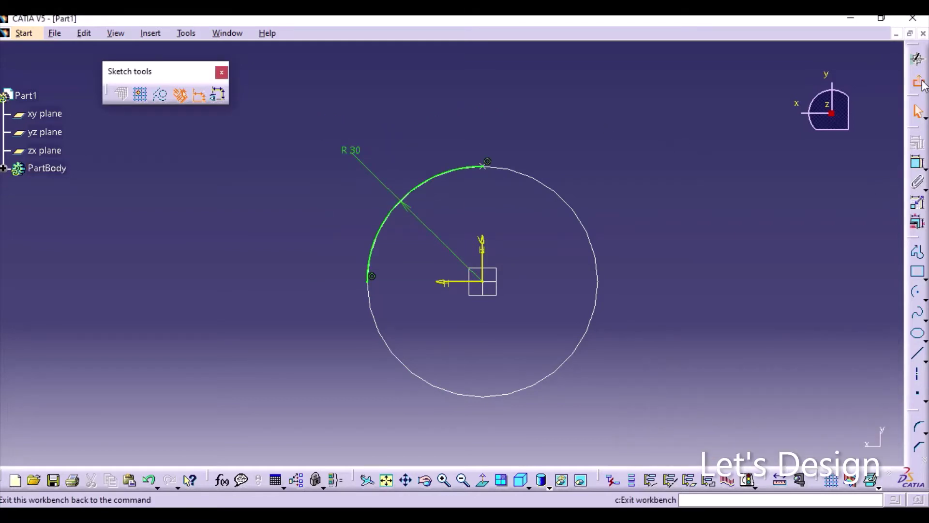
Step: Exit the arc sketch, rotate the view, and start a new sketch on the yz plane
left_click(917, 59)
left_click(671, 262)
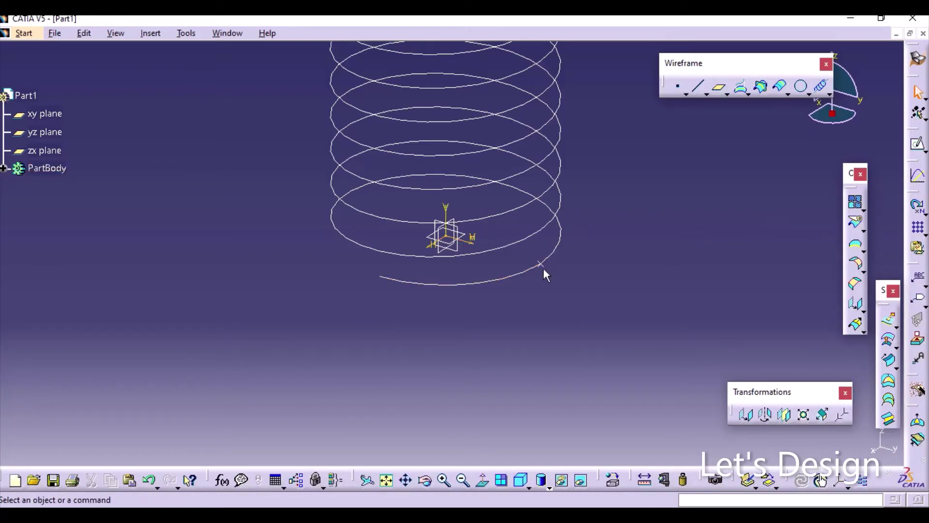
middle_click_drag(426, 347, 450, 363)
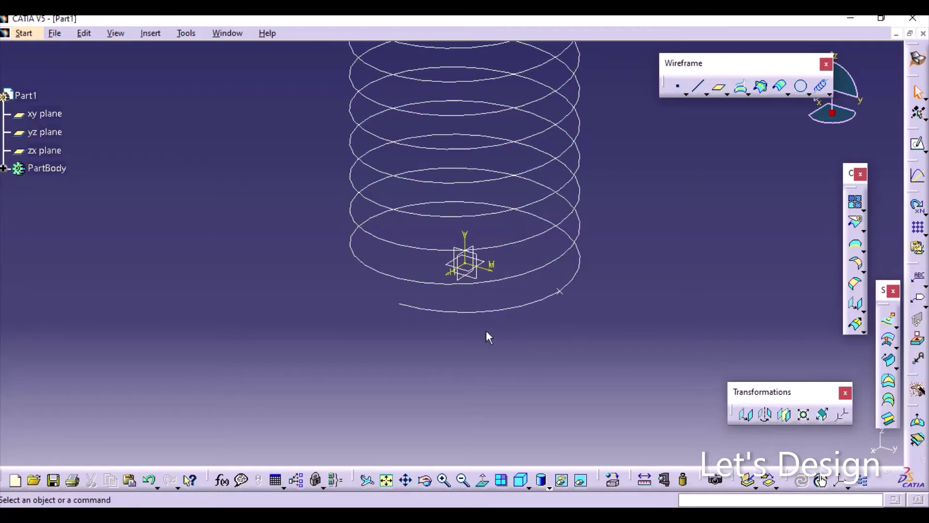
mouse_move(487, 341)
middle_mouse_down()
mouse_move(506, 325)
mouse_move(499, 339)
middle_mouse_up()
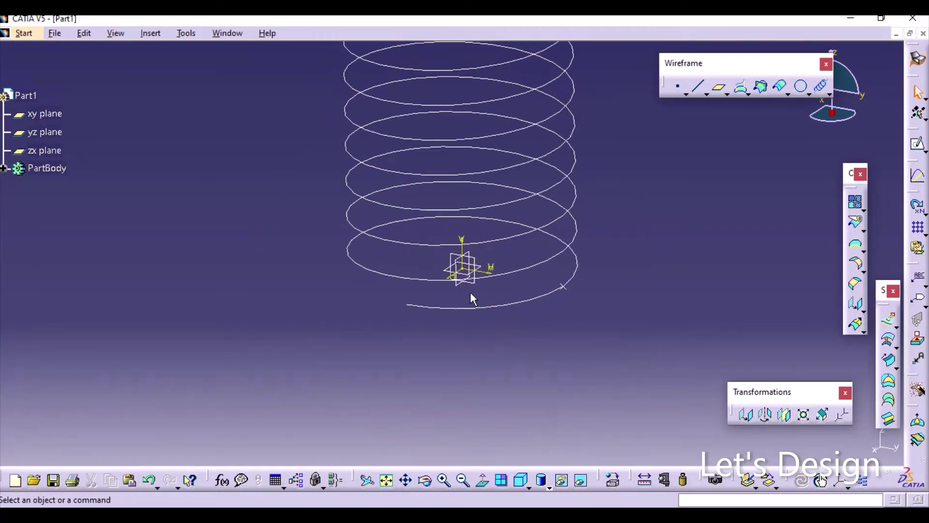
left_click(917, 143)
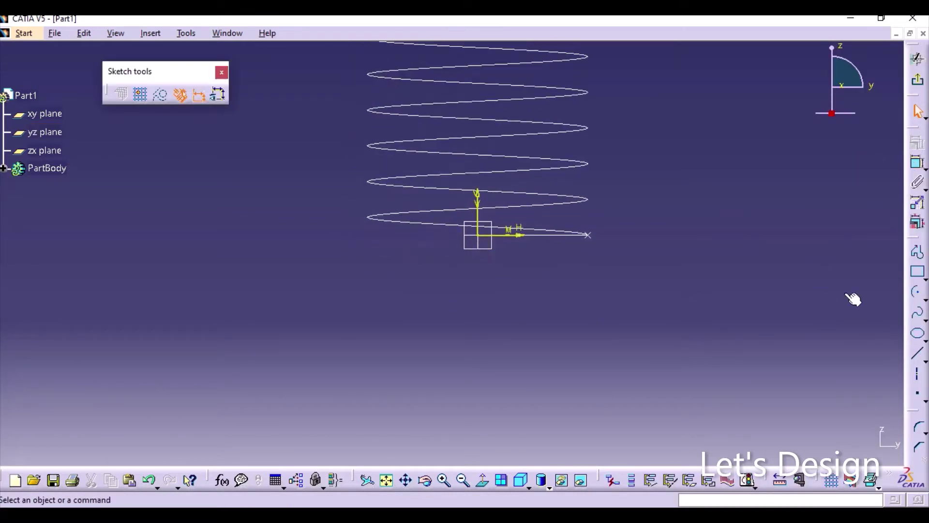
Step: Draw a second centre arc in the new yz-plane sketch
left_click(918, 293)
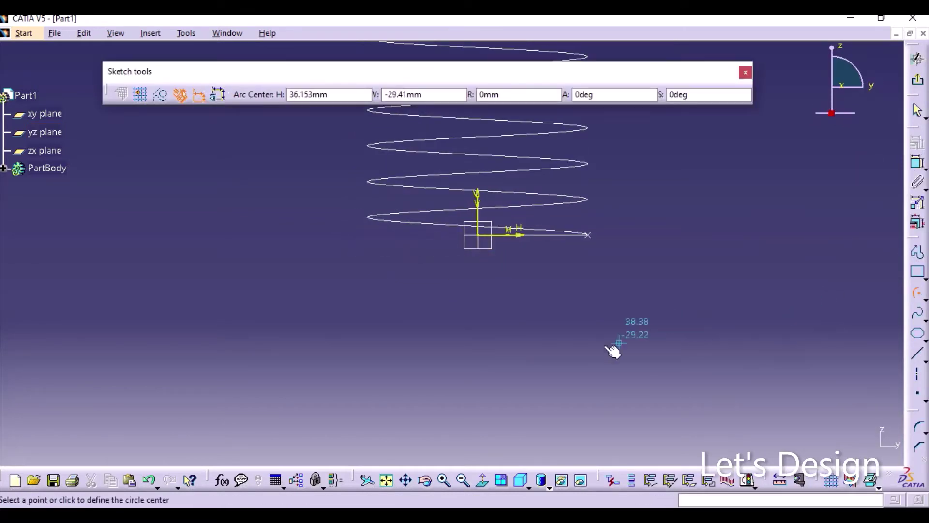
left_click(569, 338)
left_click(576, 258)
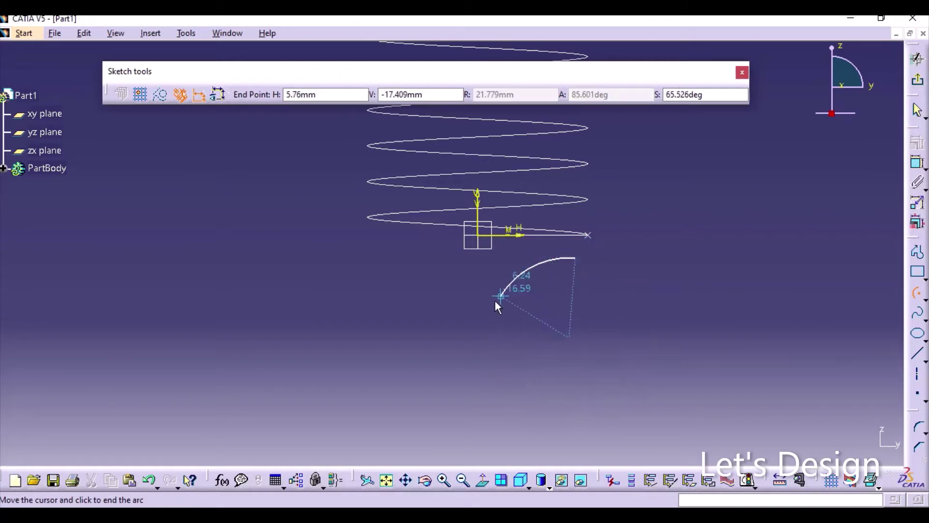
left_click(489, 337)
left_click(688, 357)
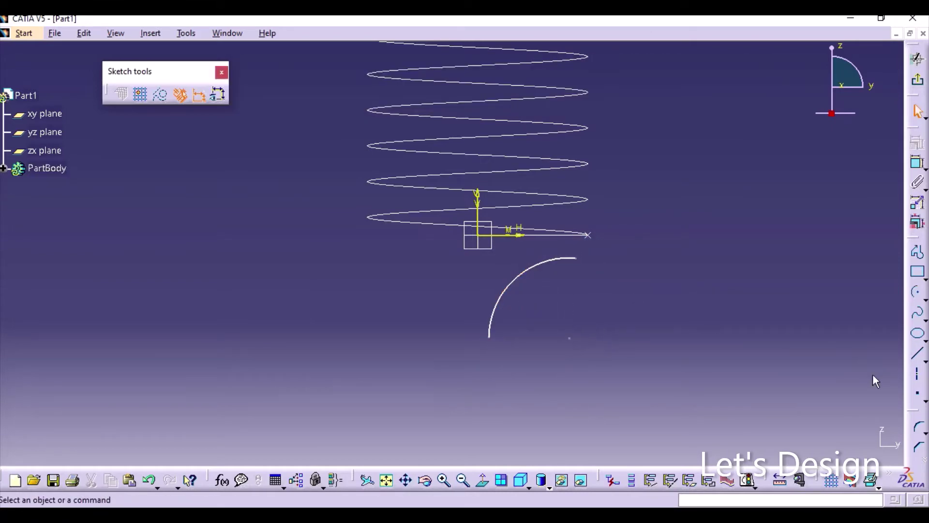
Step: Draw a vertical and a horizontal axis meeting at a corner inside the arc
left_click(918, 373)
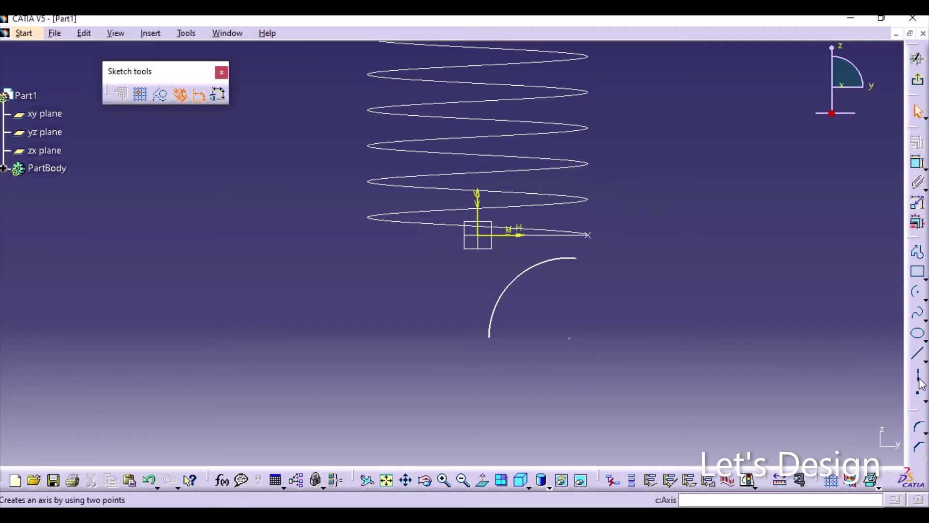
left_click(569, 337)
left_click(569, 296)
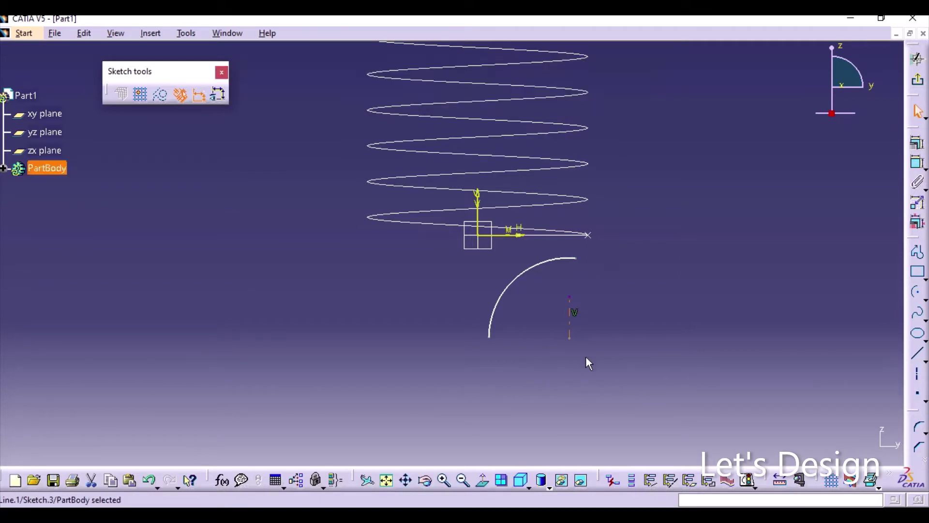
left_click(783, 364)
left_click(918, 375)
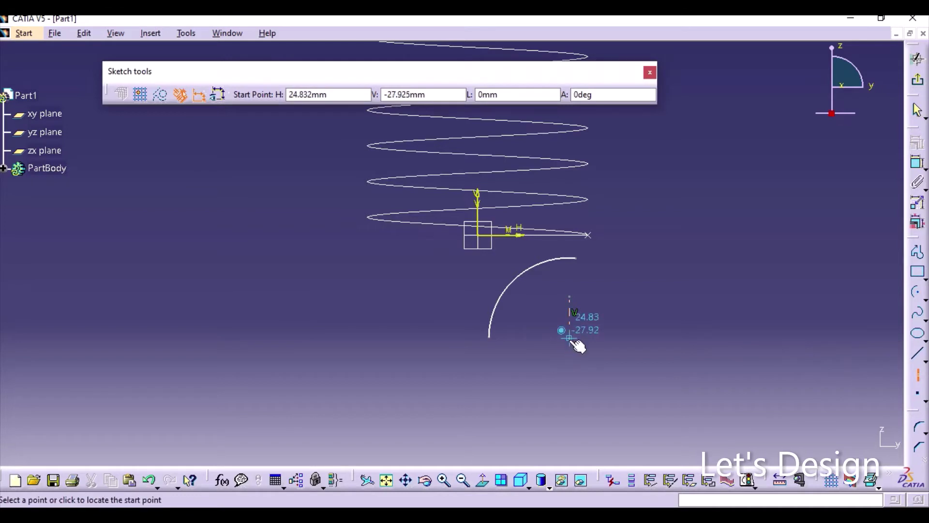
left_click(569, 337)
left_click(528, 339)
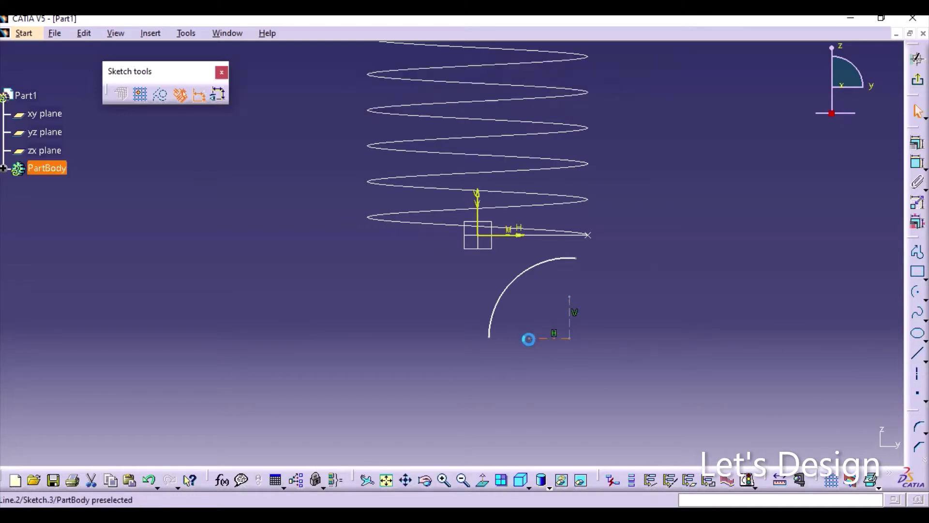
mouse_move(614, 356)
middle_mouse_down()
mouse_move(605, 282)
mouse_move(553, 309)
mouse_move(518, 281)
mouse_move(514, 303)
mouse_move(529, 289)
middle_mouse_up()
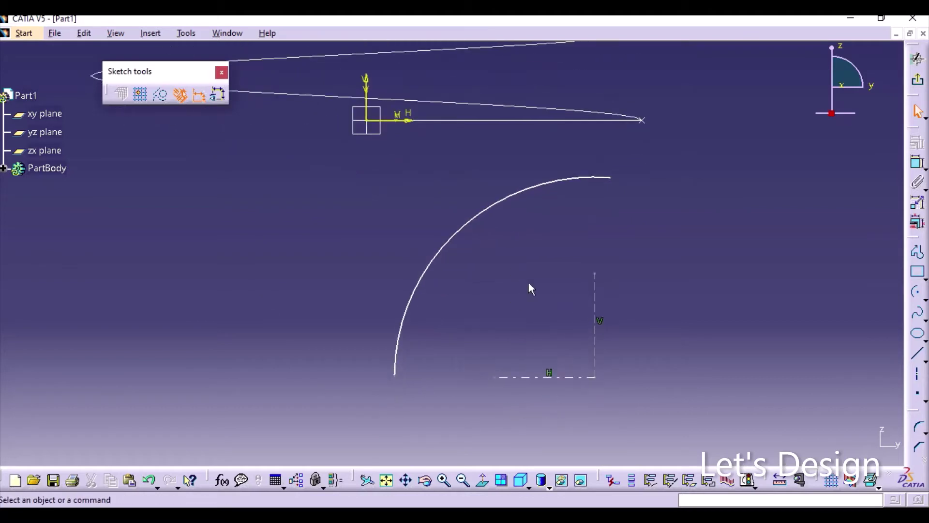
Step: Make the arc's lower and top endpoints coincide with the horizontal and vertical construction axes
left_click(538, 377)
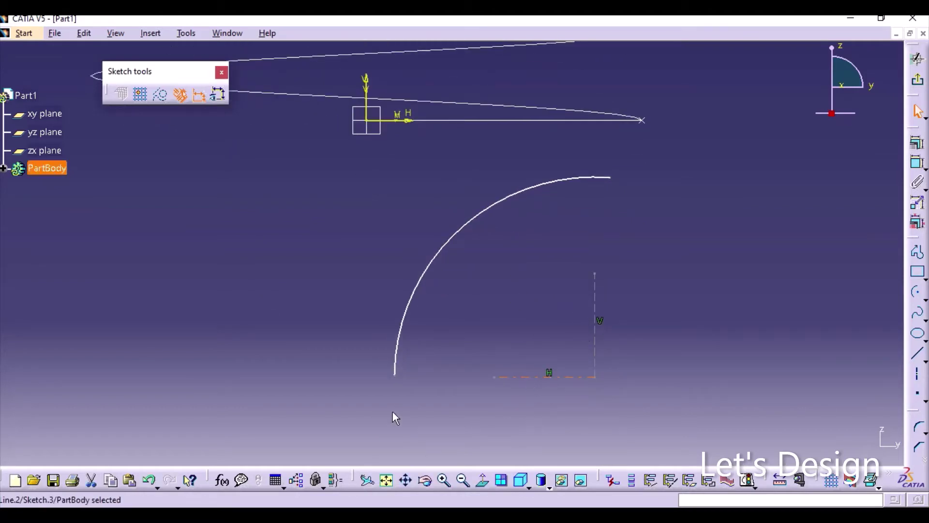
left_click(403, 377, "ctrl")
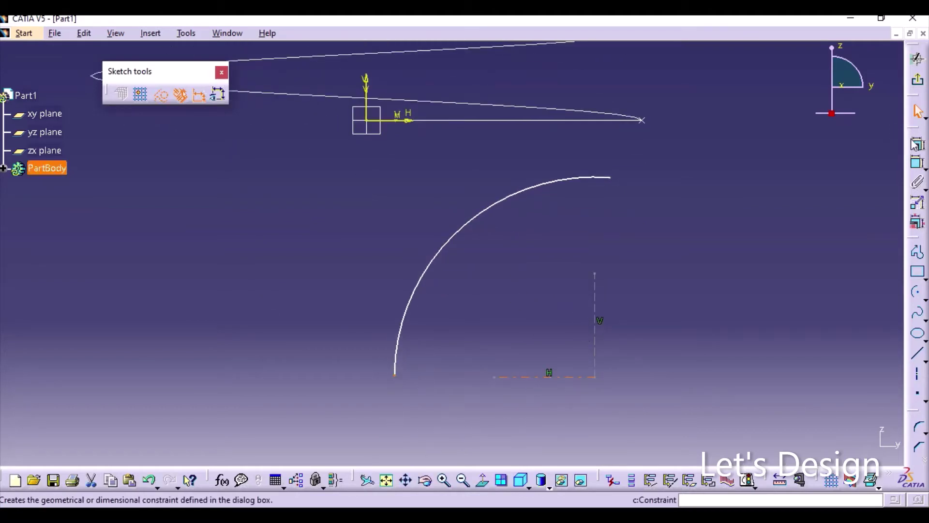
left_click(917, 144)
left_click(824, 266)
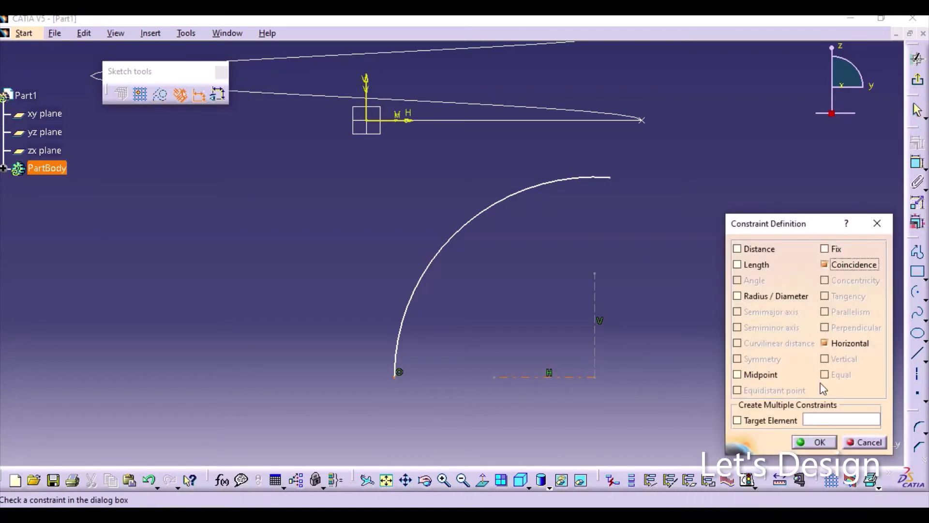
left_click(814, 441)
left_click(596, 300)
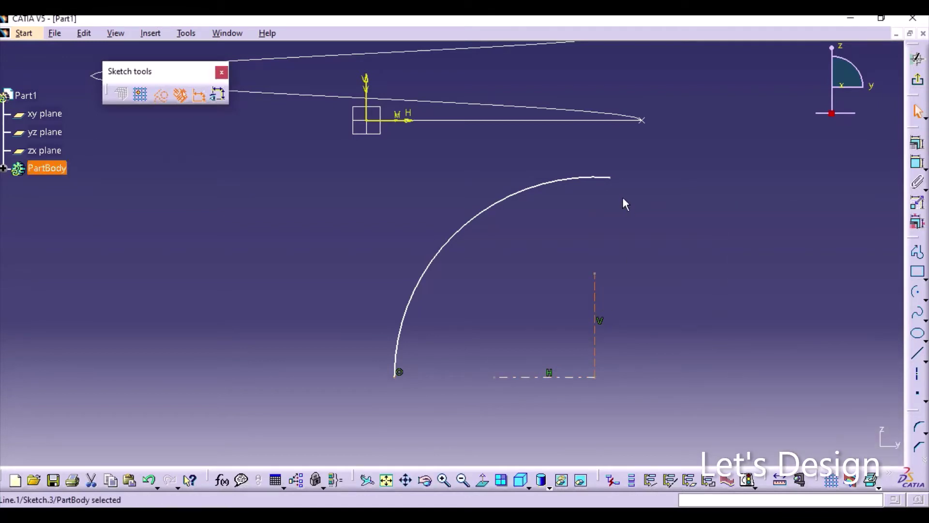
left_click(613, 180, "ctrl")
left_click(918, 143)
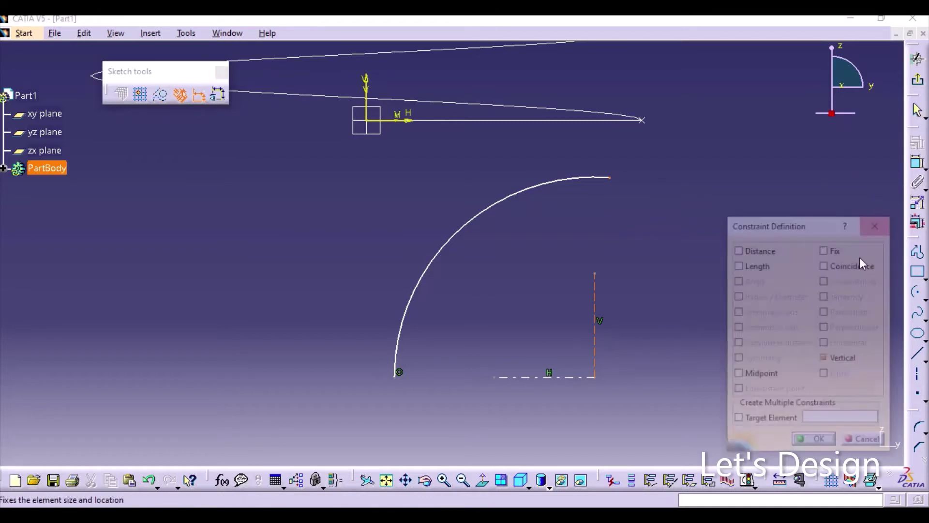
left_click(844, 265)
left_click(806, 442)
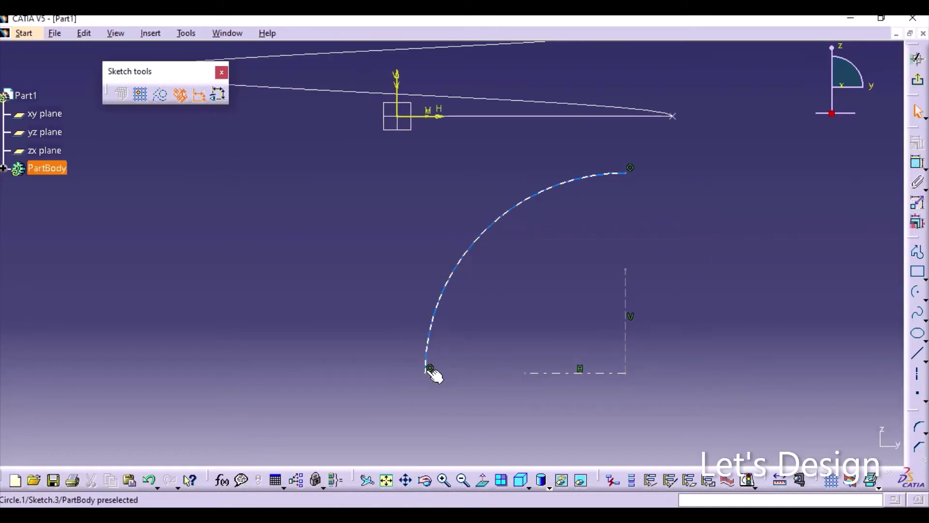
Step: Put the arc's lower end on the sketch's vertical axis and its top end on the horizontal axis
left_click(426, 372)
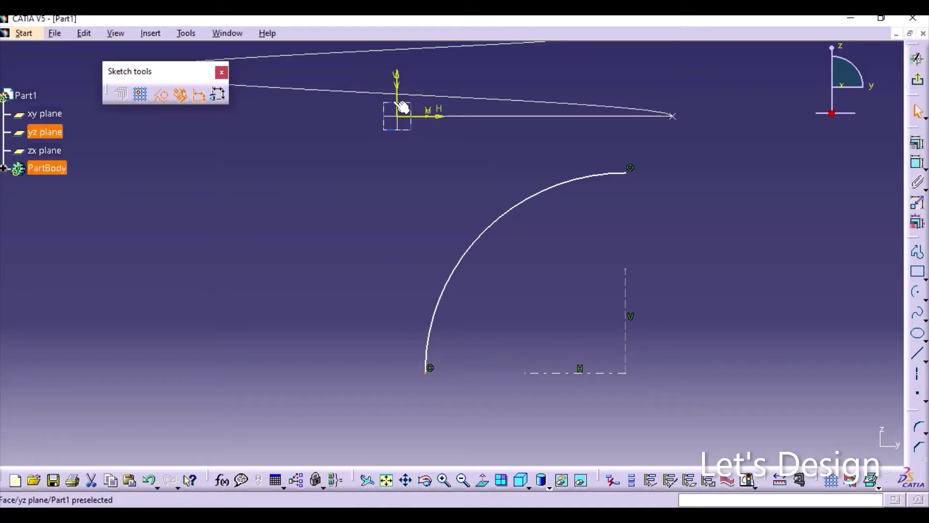
left_click(397, 101, "ctrl")
left_click(396, 82, "ctrl")
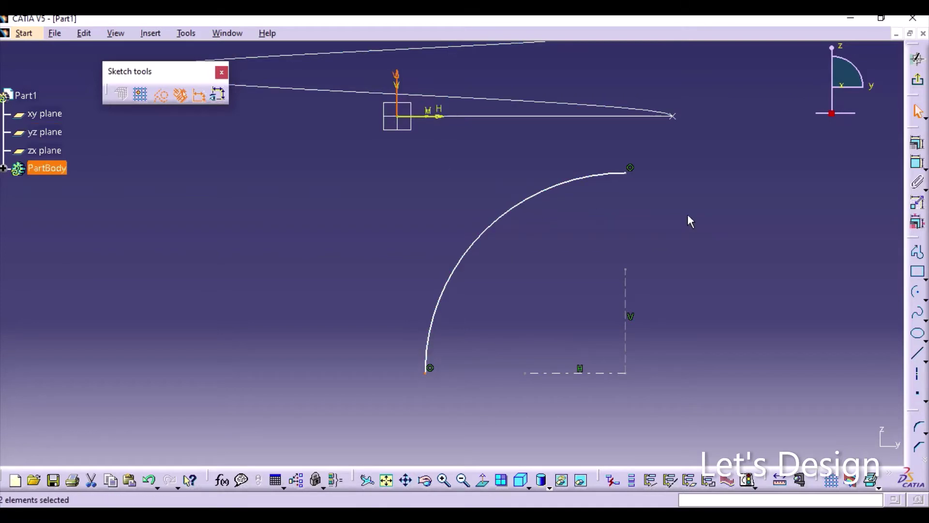
left_click(917, 143)
left_click(835, 264)
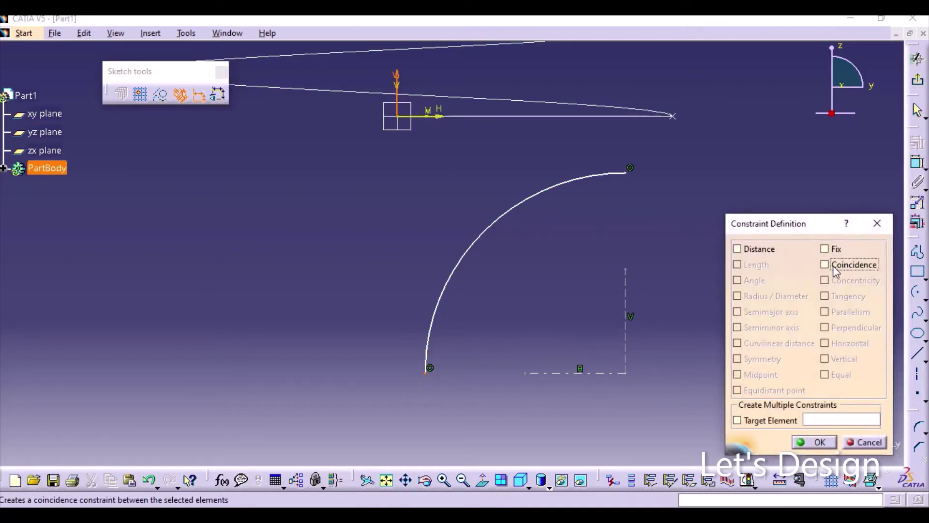
left_click(814, 442)
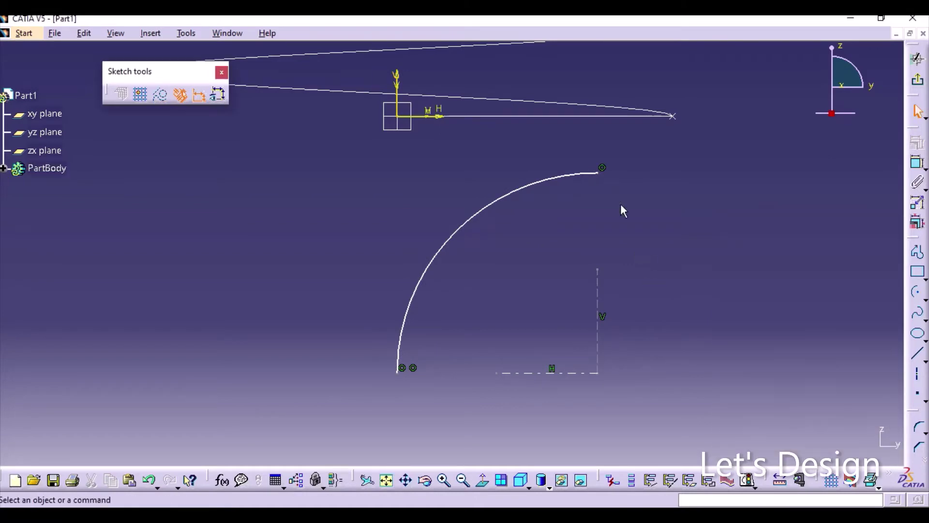
left_click(602, 172)
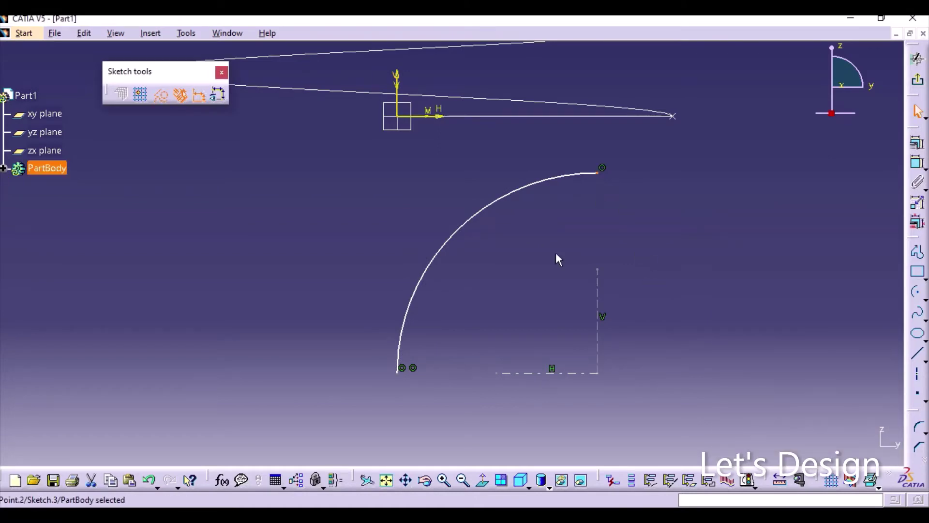
left_click(426, 116, "ctrl")
left_click(917, 143)
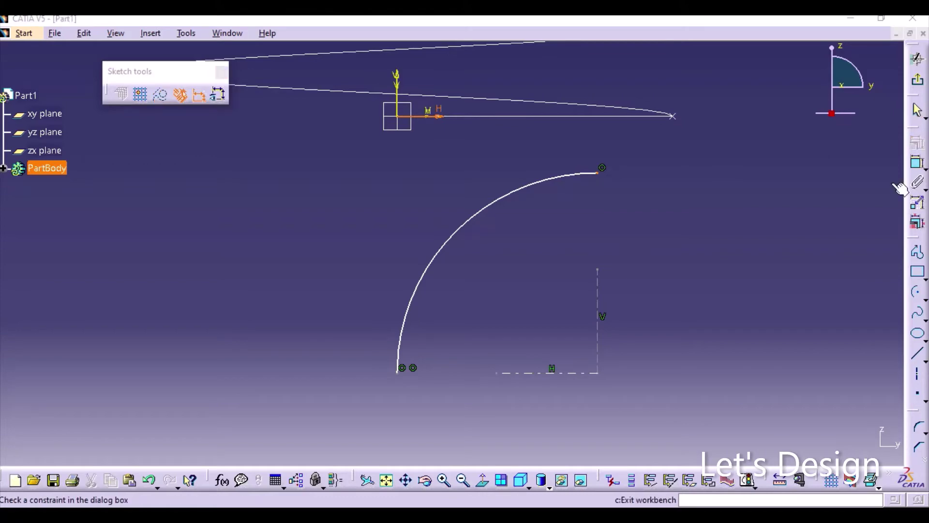
left_click(834, 264)
left_click(814, 442)
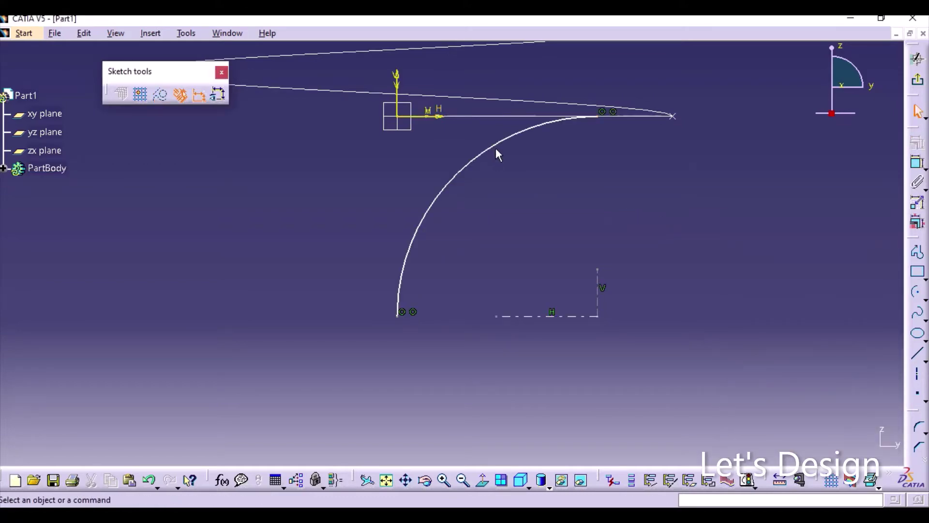
Step: Slide the arc to meet the helix end, set its radius to 30, and exit the sketch
left_click_drag(490, 145, 539, 202)
left_click(550, 205)
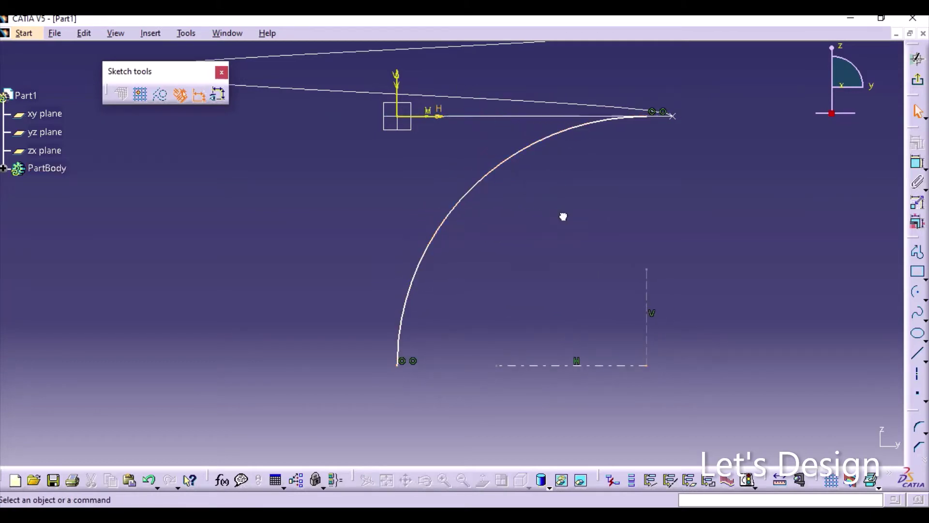
left_click(917, 162)
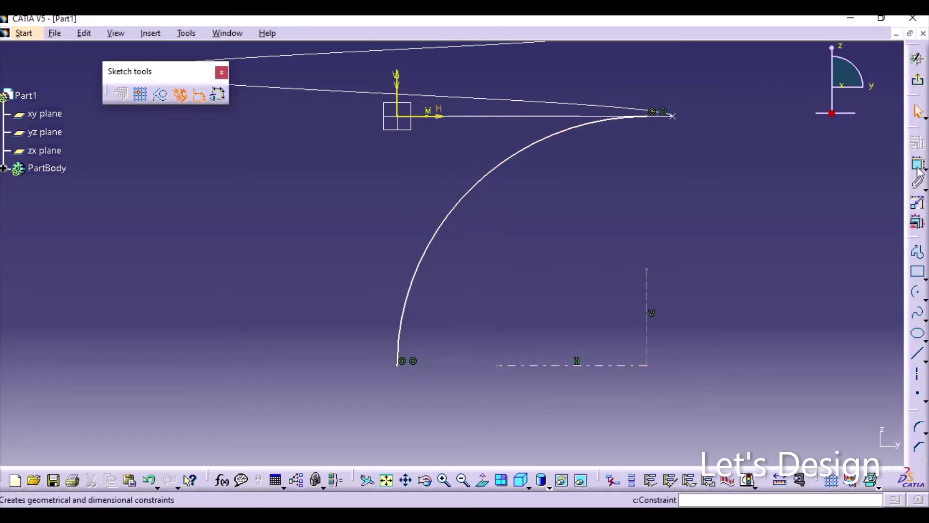
left_click(467, 202)
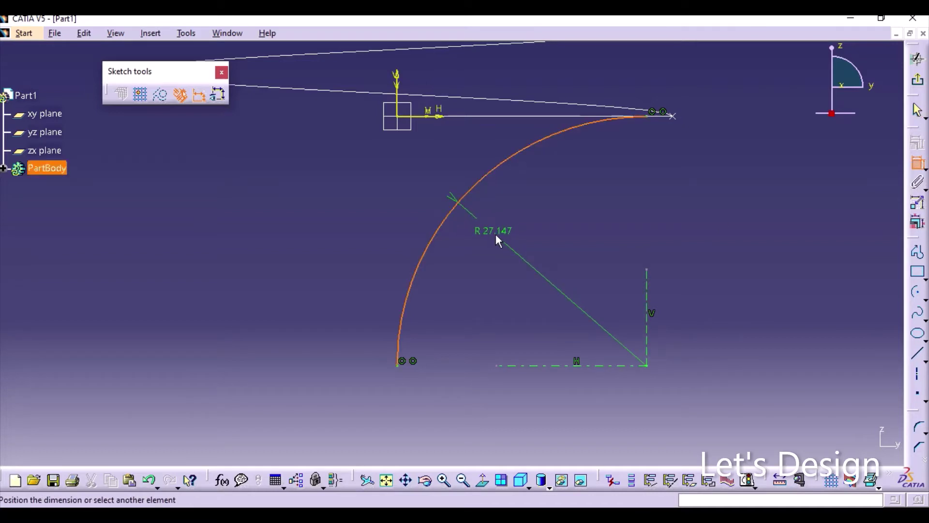
left_click(495, 234)
double_click(495, 231)
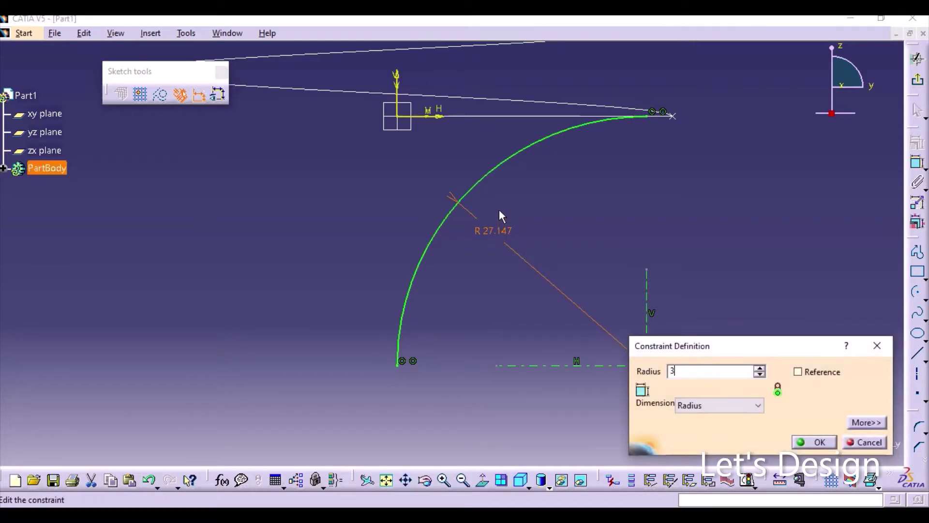
type("30")
key("Return")
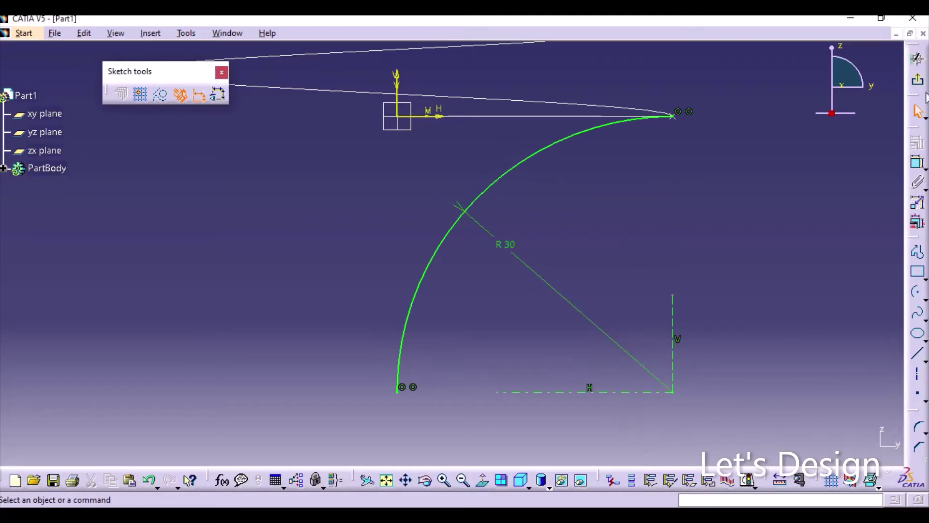
left_click(919, 77)
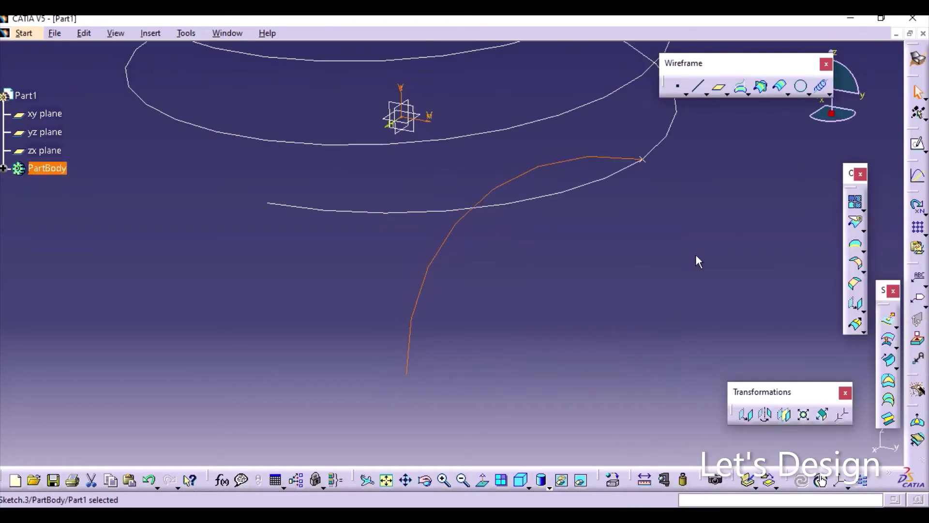
Step: Rotate the view around the helix and its end arcs, then bring up the curve-combining tools
mouse_move(695, 254)
middle_mouse_down()
mouse_move(605, 288)
mouse_move(601, 420)
mouse_move(508, 353)
mouse_move(488, 18)
mouse_move(575, 301)
mouse_move(591, 180)
middle_mouse_up()
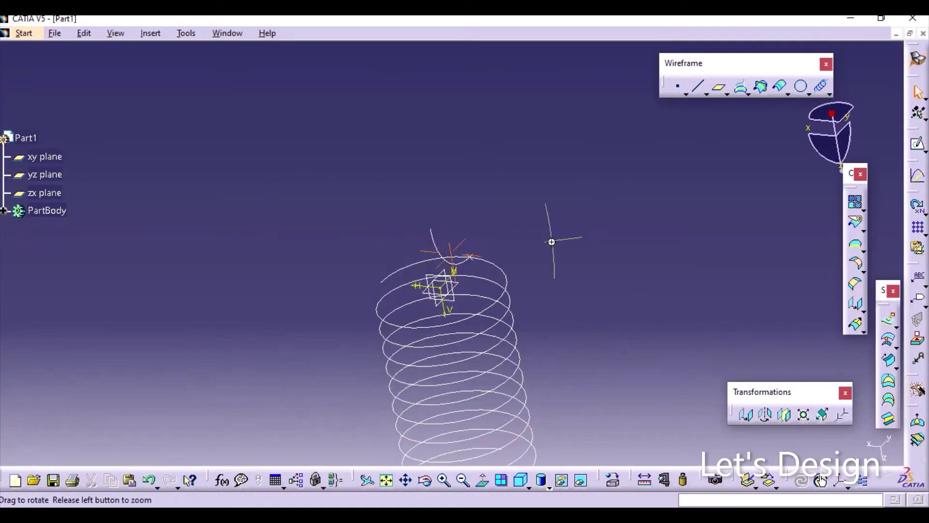
middle_click_drag(552, 241, 548, 206)
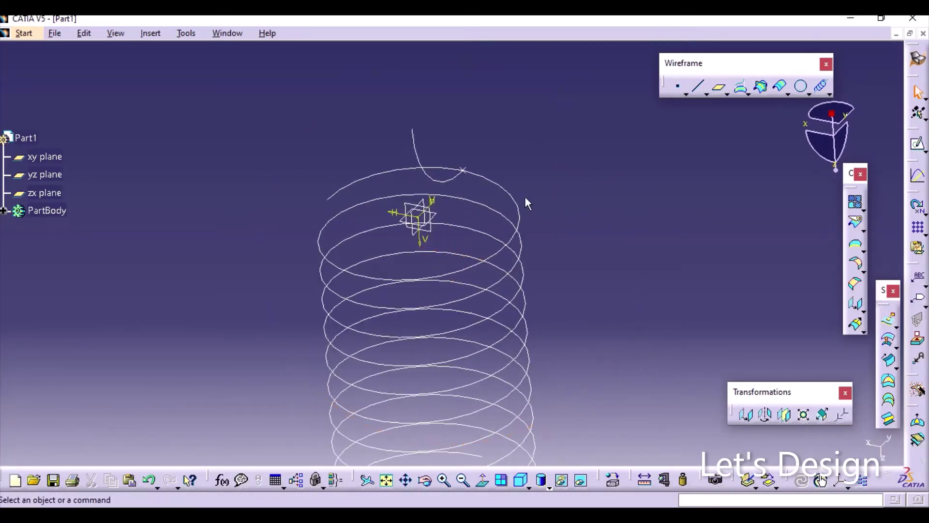
middle_click_drag(655, 299, 578, 339)
middle_click_drag(402, 243, 419, 224)
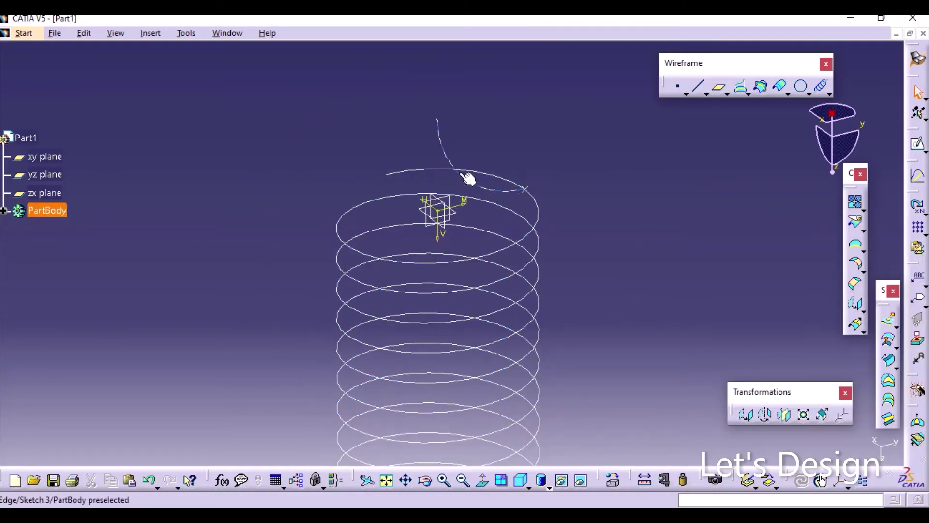
middle_click_drag(622, 249, 595, 259)
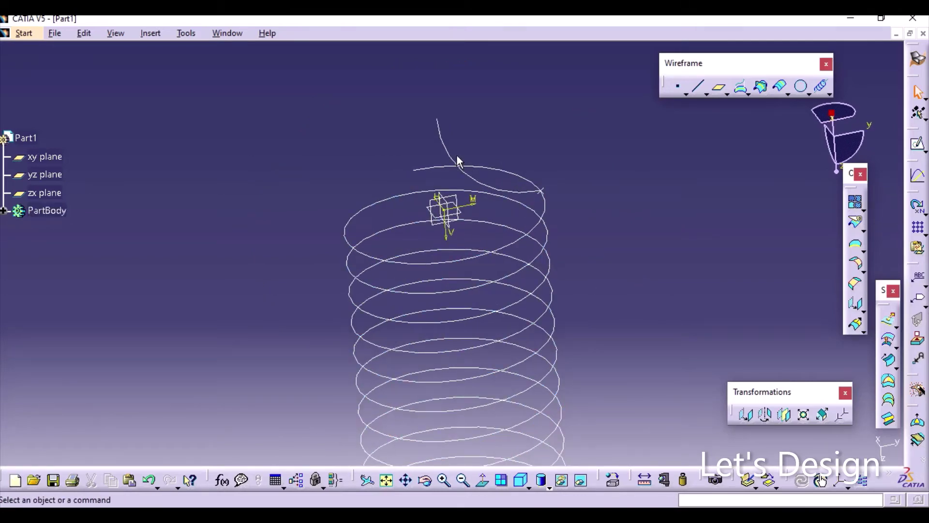
middle_click_drag(637, 216, 571, 236)
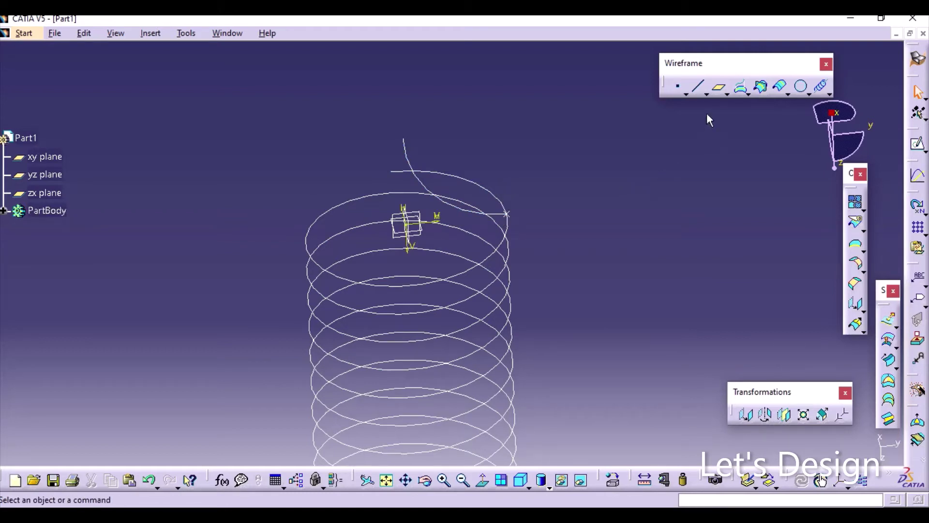
left_click(748, 93)
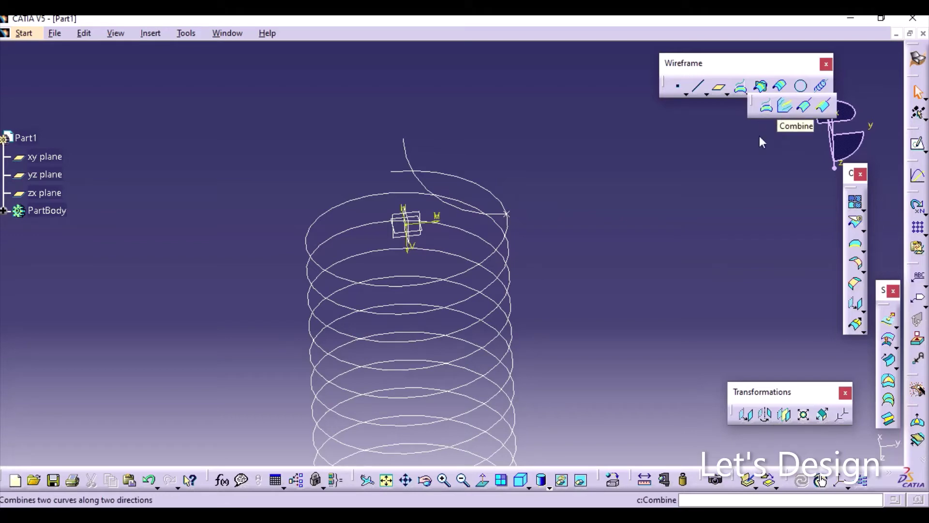
Step: Switch to the Wireframe and Surface Design workbench and float its wireframe toolbar
left_click(24, 34)
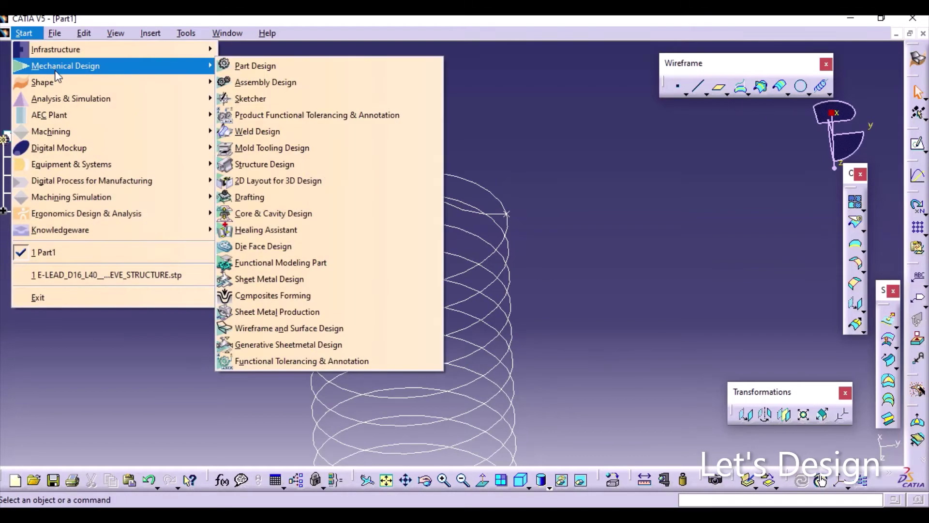
mouse_move(106, 82)
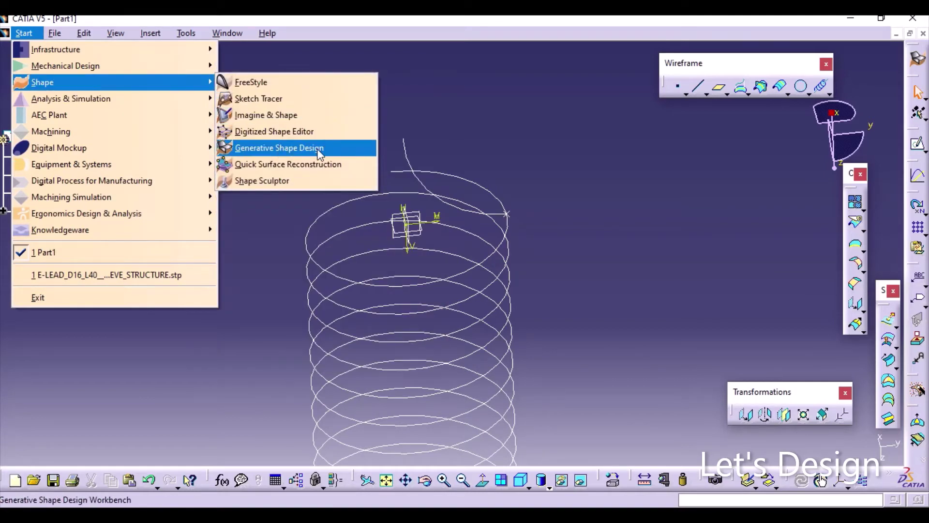
mouse_move(174, 66)
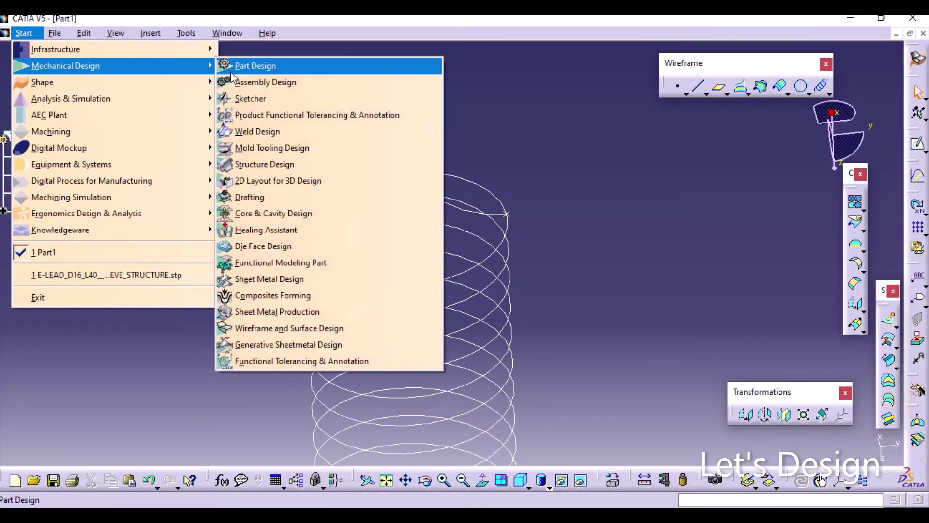
left_click(357, 331)
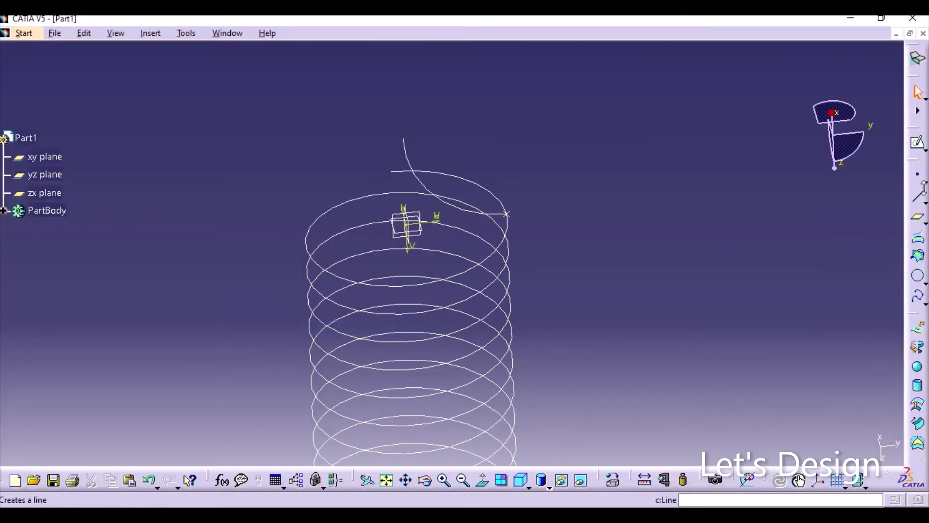
left_click_drag(917, 159, 731, 128)
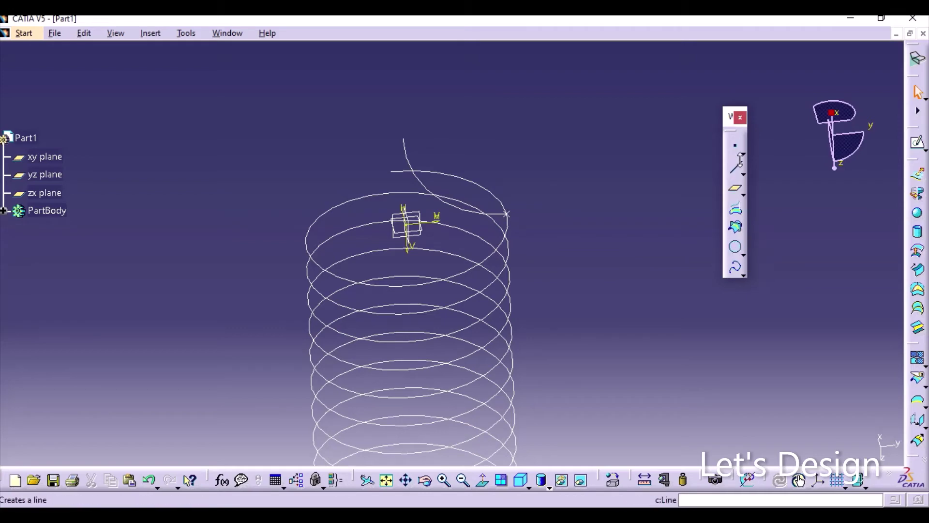
Step: Reload Generative Shape Design and expand the Projection/Combine sub-toolbar
left_click(24, 33)
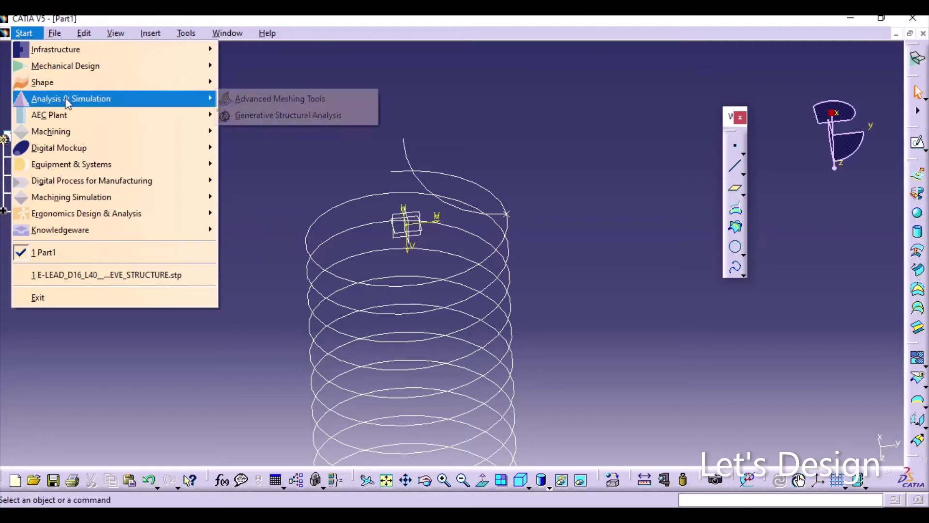
mouse_move(177, 84)
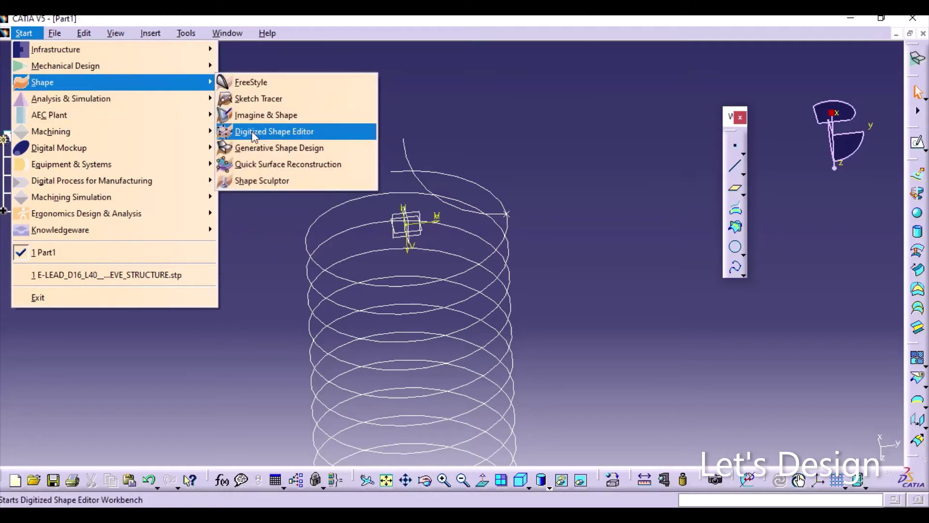
left_click(258, 149)
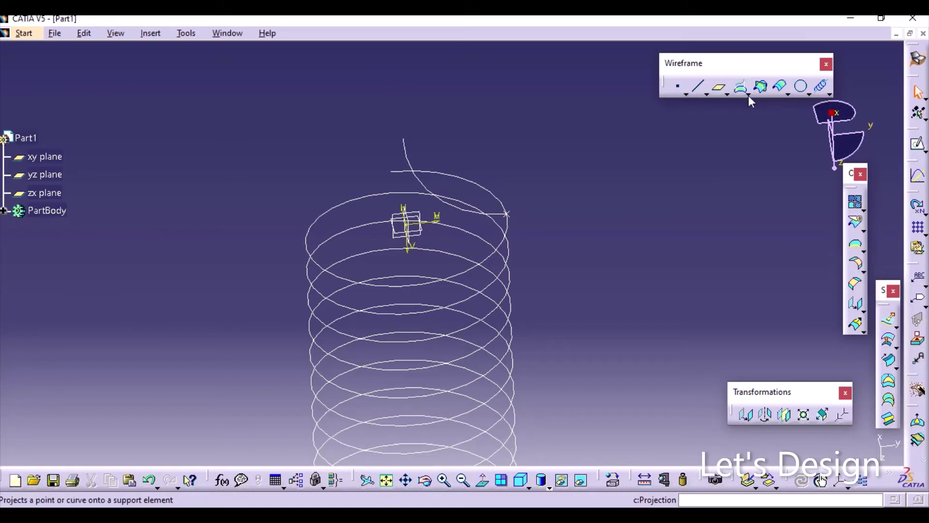
left_click(748, 95)
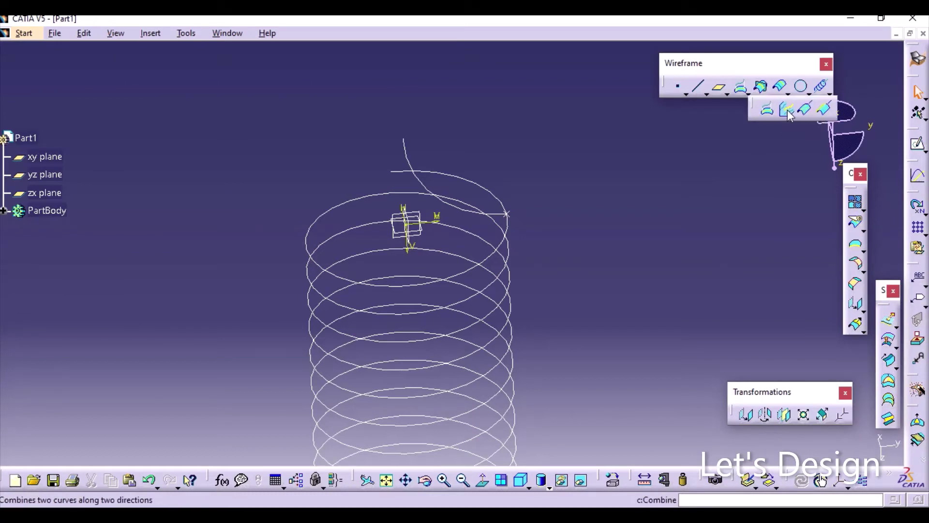
Step: Combine Sketch.2 (top arc) and Sketch.3 into one 3D lead-in curve at the helix end
left_click(786, 110)
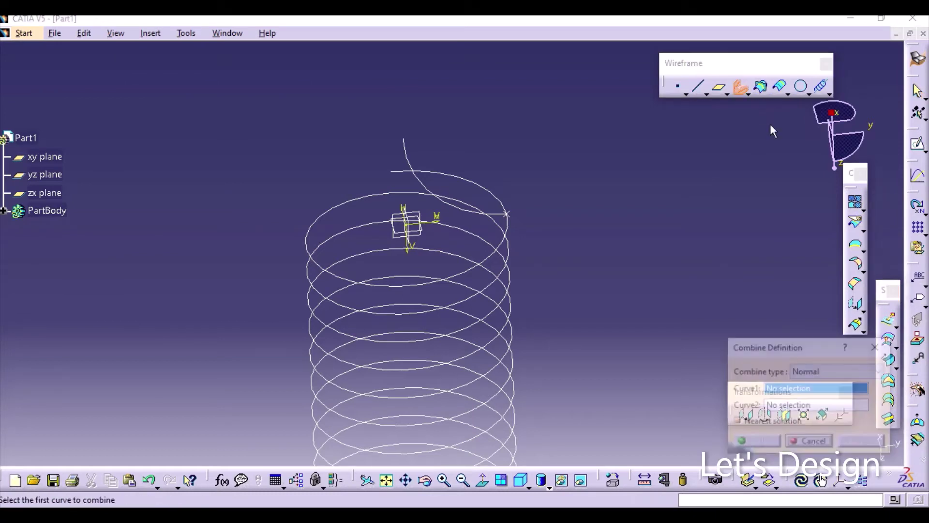
left_click(486, 193)
left_click(478, 217)
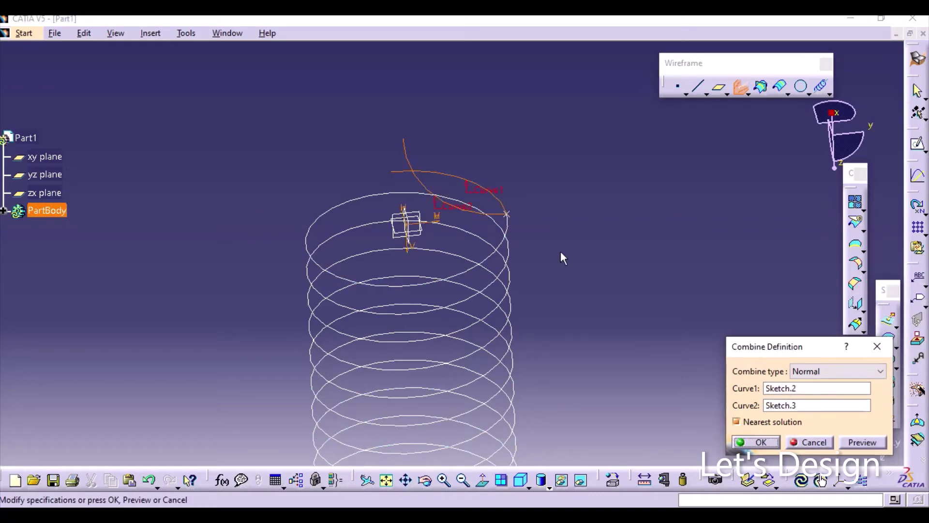
mouse_move(562, 257)
middle_mouse_down()
mouse_move(570, 245)
mouse_move(564, 228)
mouse_move(527, 268)
mouse_move(538, 276)
middle_mouse_up()
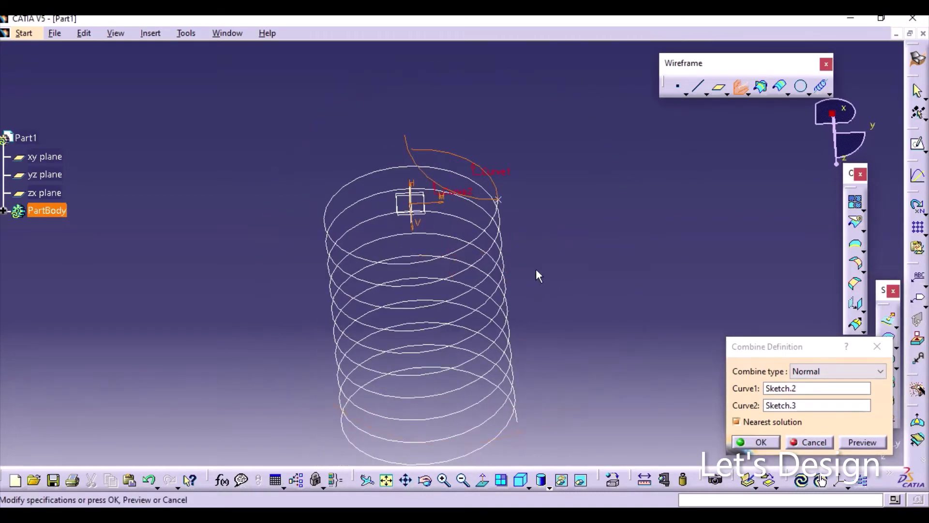
left_click(769, 443)
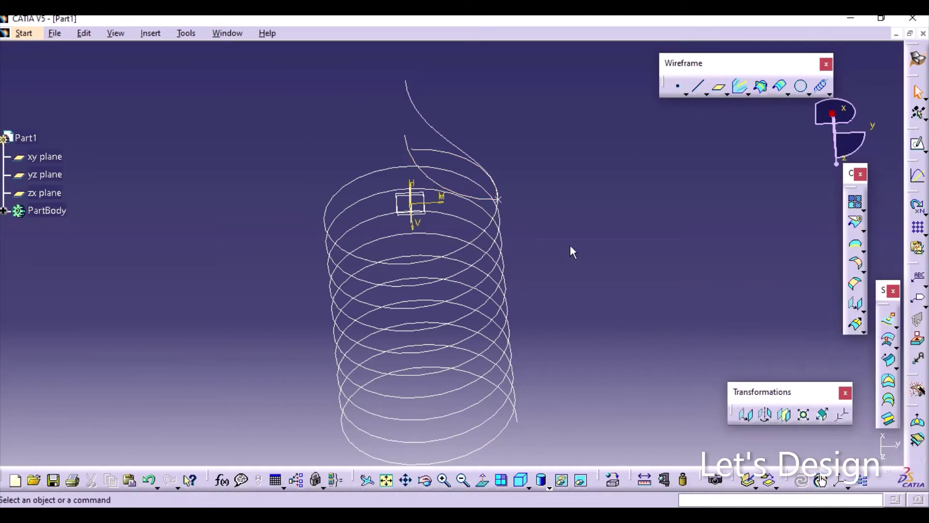
middle_click_drag(600, 300, 564, 271)
middle_click_drag(447, 144, 524, 248)
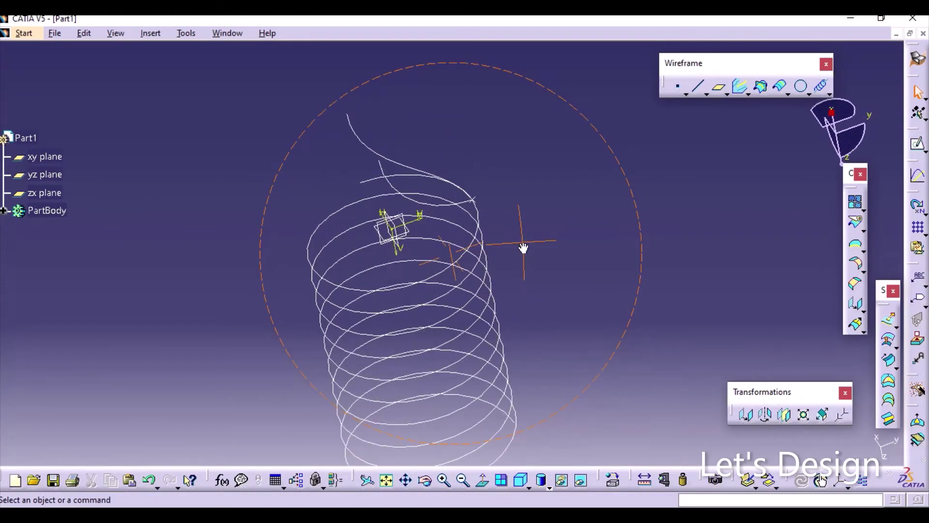
Step: Hide Sketch.2 and Sketch.3, leaving the helix and Combine.1 curve visible
right_click(415, 179)
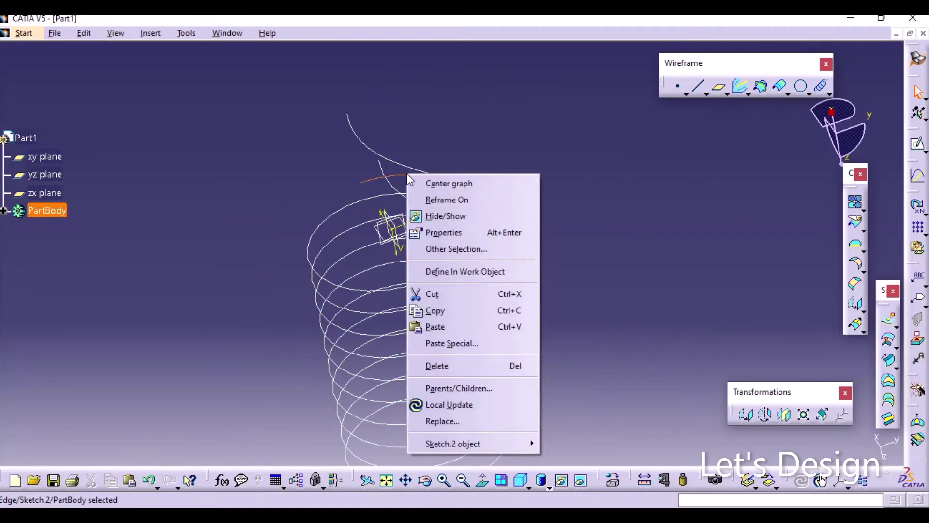
left_click(437, 213)
right_click(437, 211)
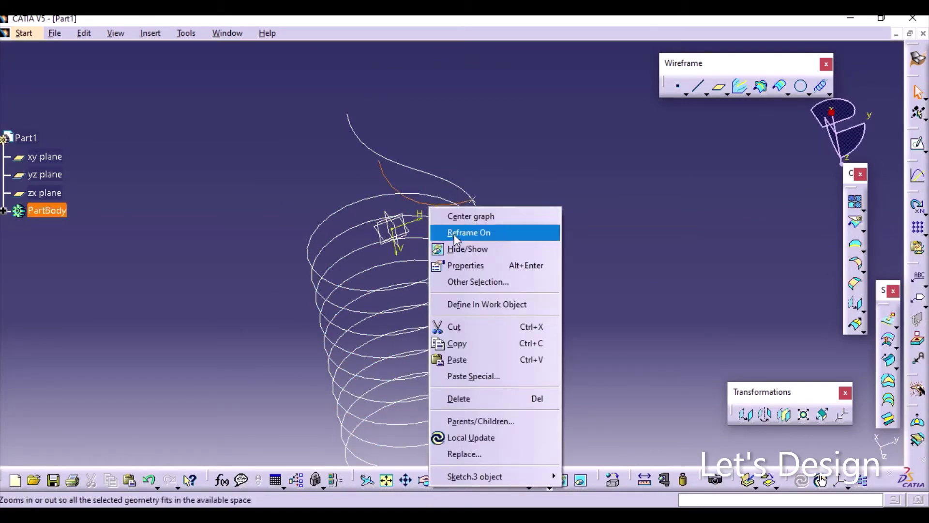
left_click(470, 253)
mouse_move(502, 274)
middle_mouse_down()
mouse_move(541, 268)
mouse_move(434, 284)
mouse_move(597, 210)
mouse_move(328, 235)
mouse_move(452, 357)
mouse_move(485, 368)
mouse_move(475, 377)
mouse_move(448, 311)
middle_mouse_up()
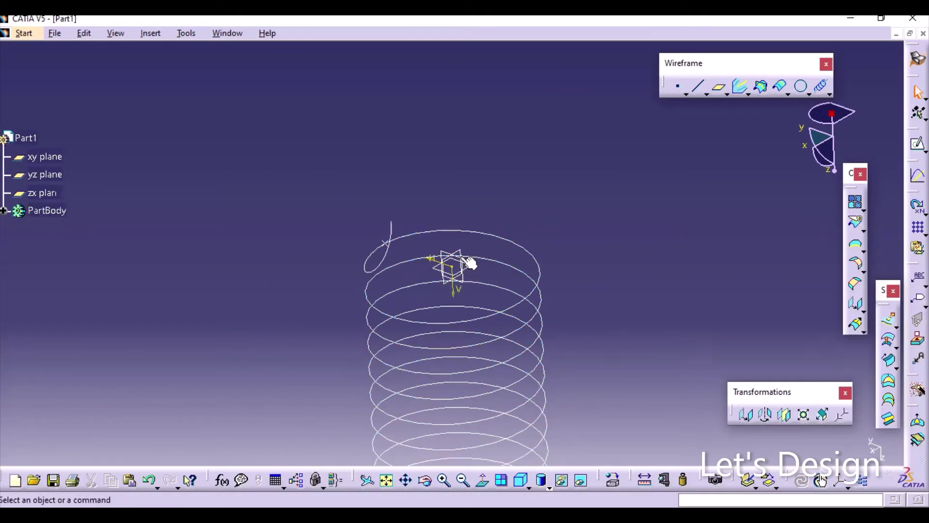
middle_click_drag(454, 290, 452, 294)
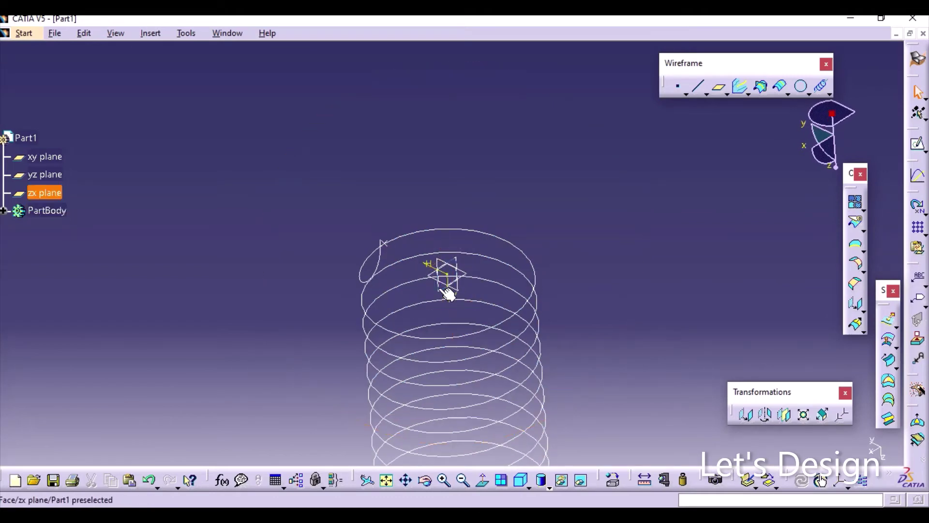
mouse_move(464, 329)
middle_mouse_down()
mouse_move(475, 326)
mouse_move(463, 268)
middle_mouse_up()
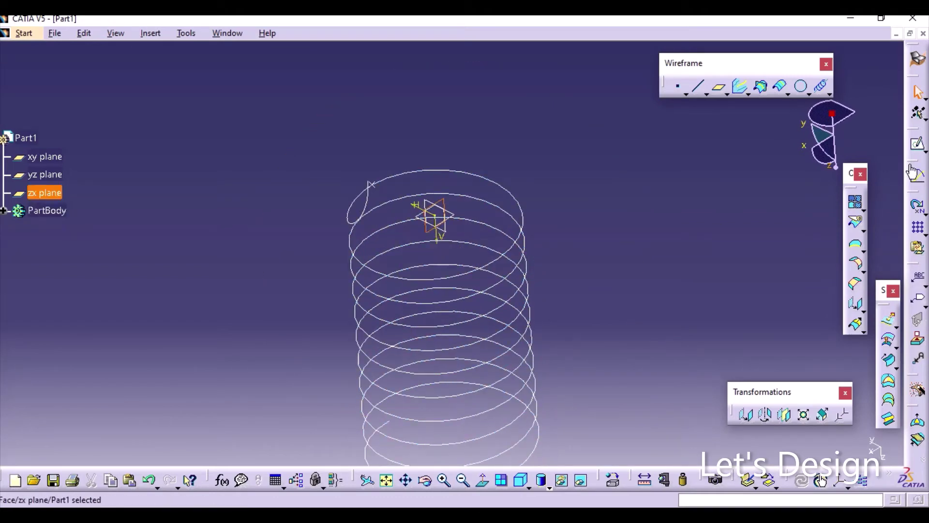
Step: Sketch on the zx plane a large arc centred on the vertical axis at V -31.78 mm
left_click(920, 149)
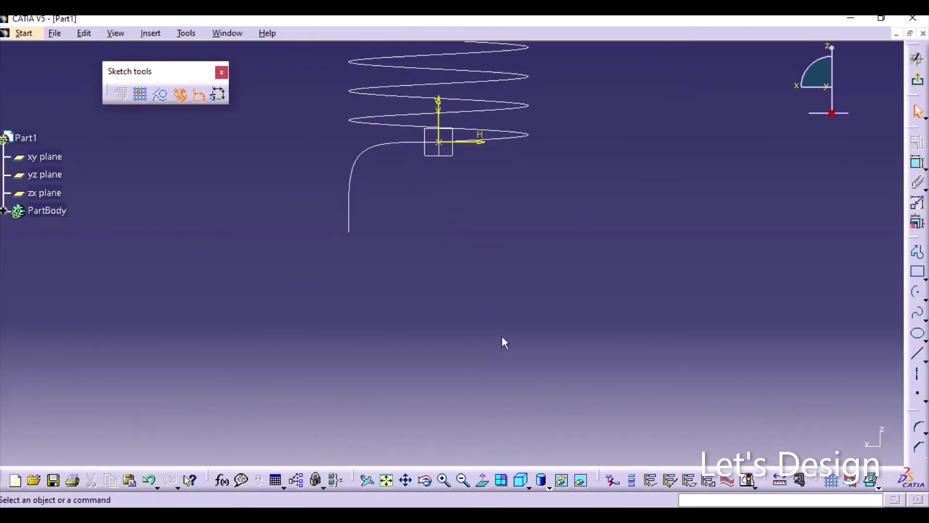
left_click(917, 293)
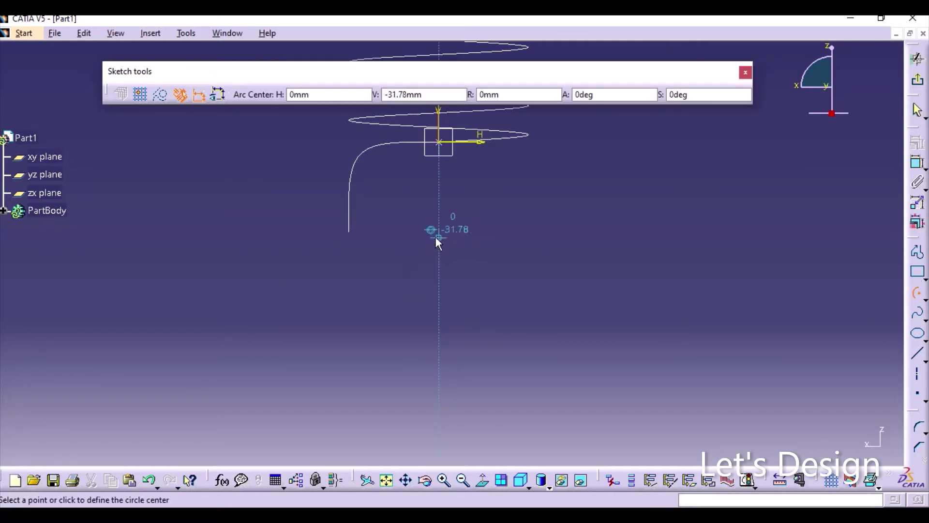
left_click(438, 238)
left_click(352, 242)
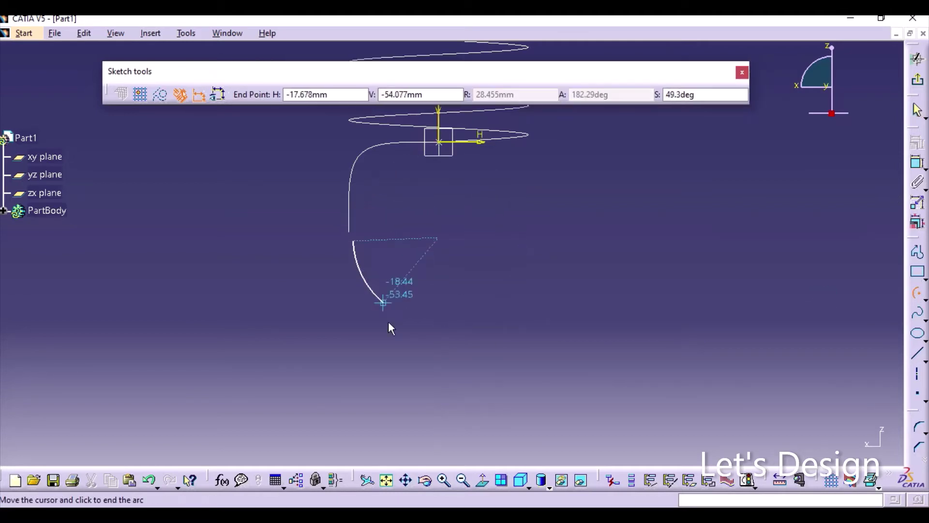
left_click(514, 275)
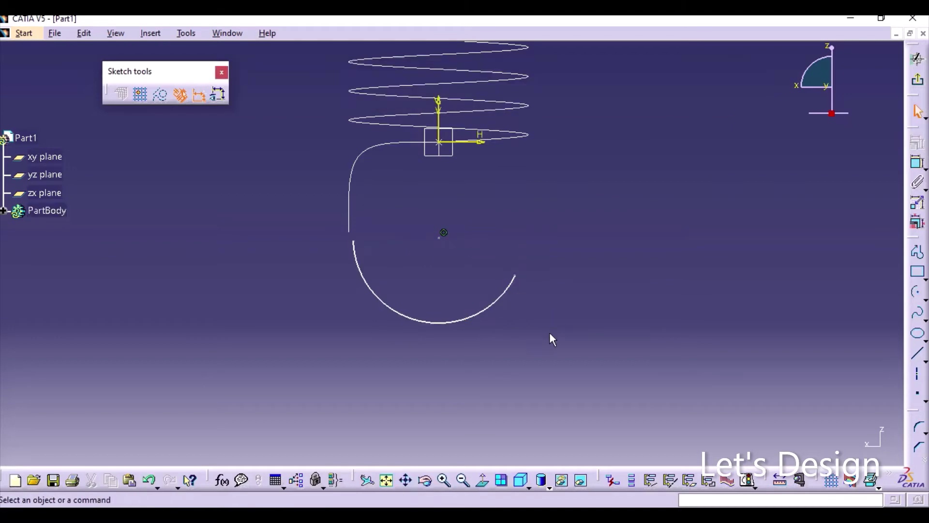
mouse_move(457, 266)
middle_mouse_down("ctrl")
mouse_move(454, 248)
mouse_move(437, 243)
middle_mouse_up("ctrl")
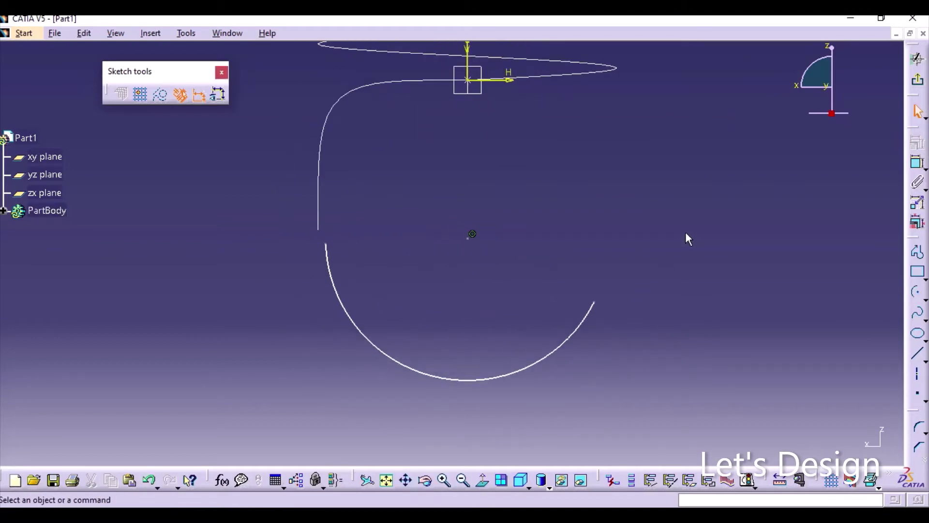
left_click(916, 374)
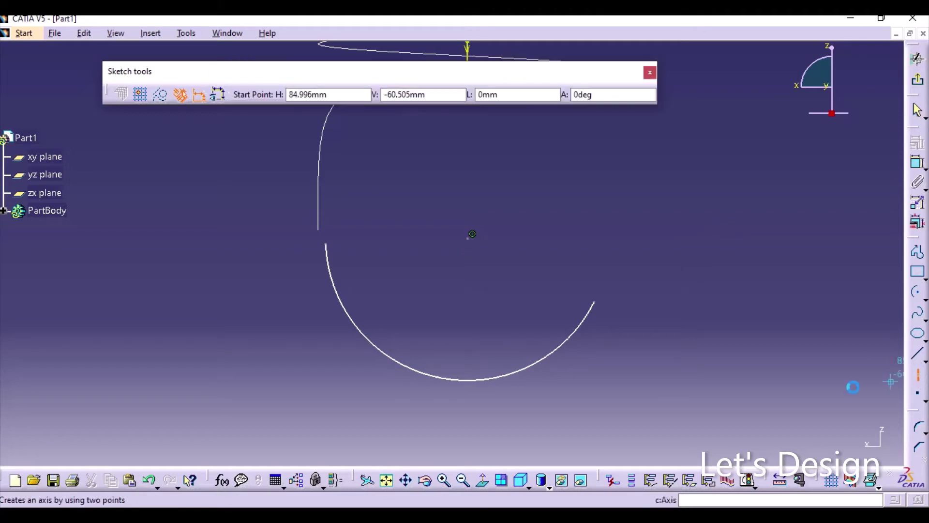
Step: Draw a construction axis line starting at the arc centre
left_click(472, 235)
left_click(871, 295)
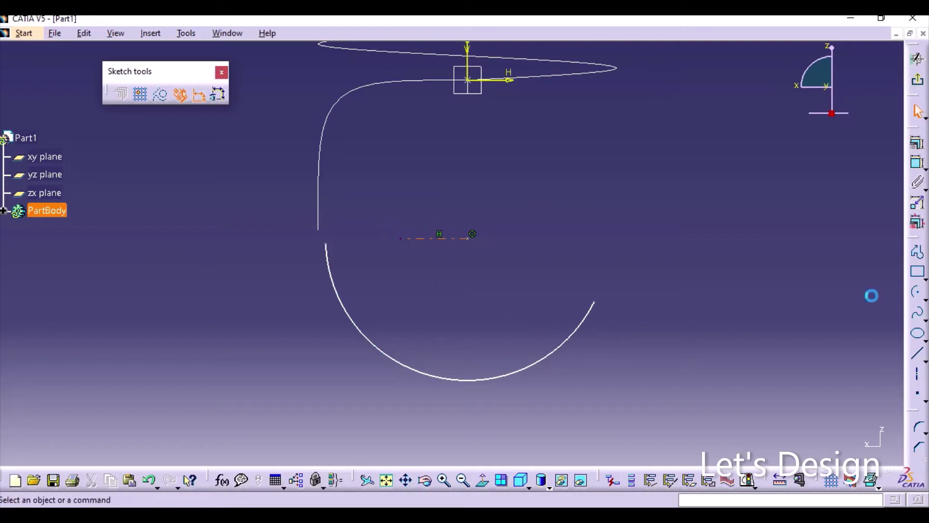
left_click(917, 373)
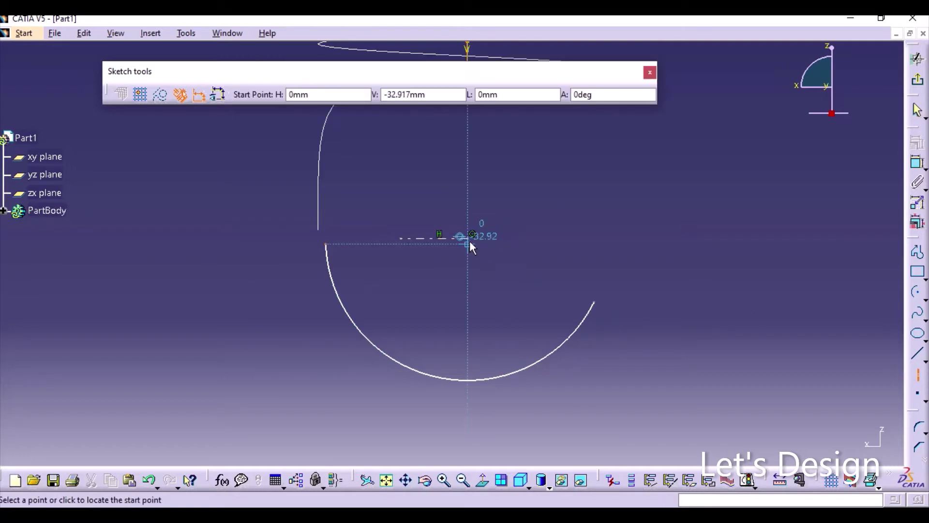
left_click(470, 238)
left_click(530, 279)
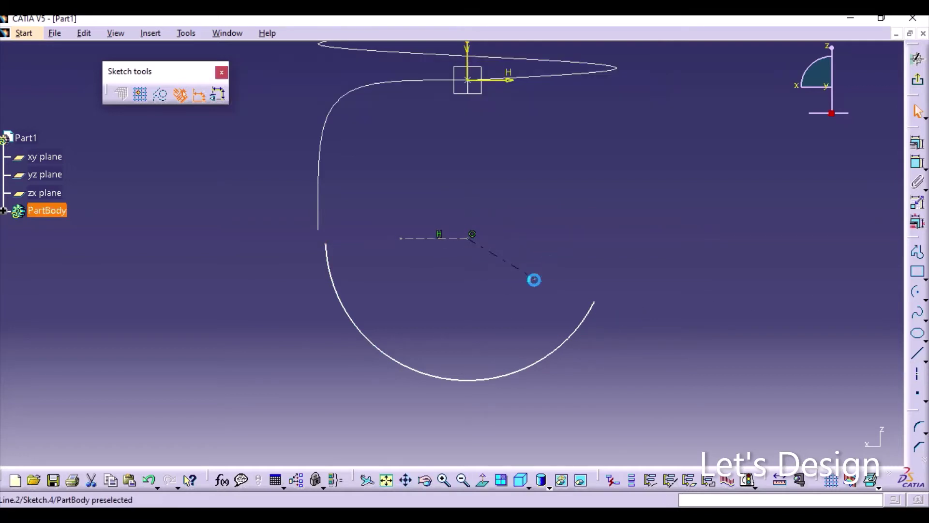
Step: Make one arc endpoint coincident with the horizontal axis line
left_click(430, 238)
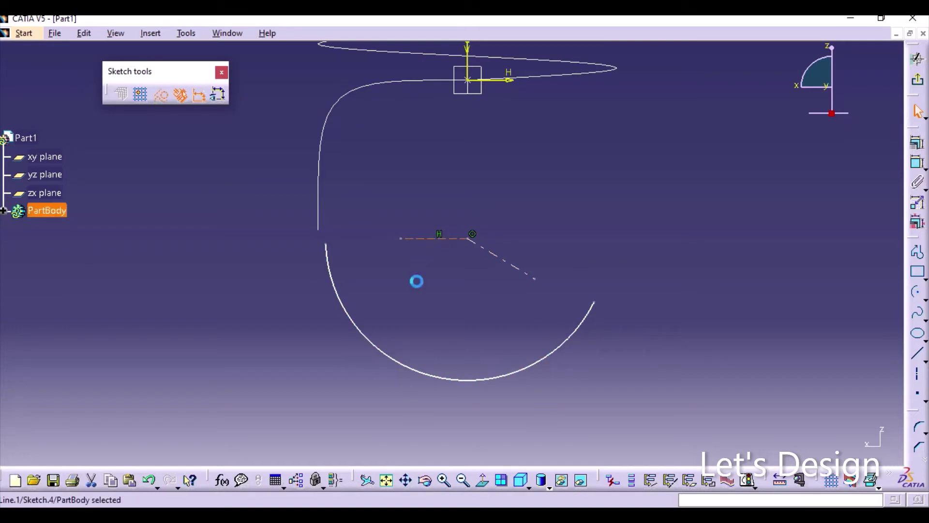
left_click(326, 245, "ctrl")
left_click(917, 142)
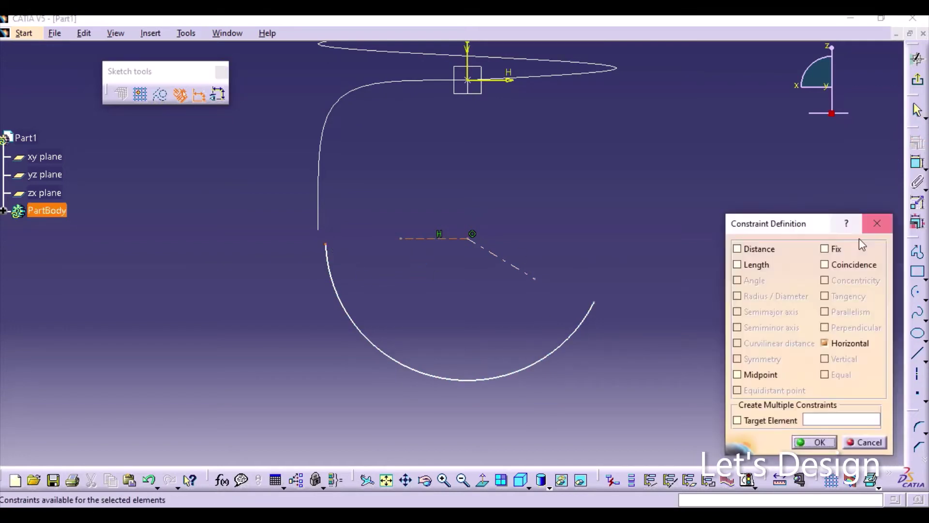
left_click(854, 264)
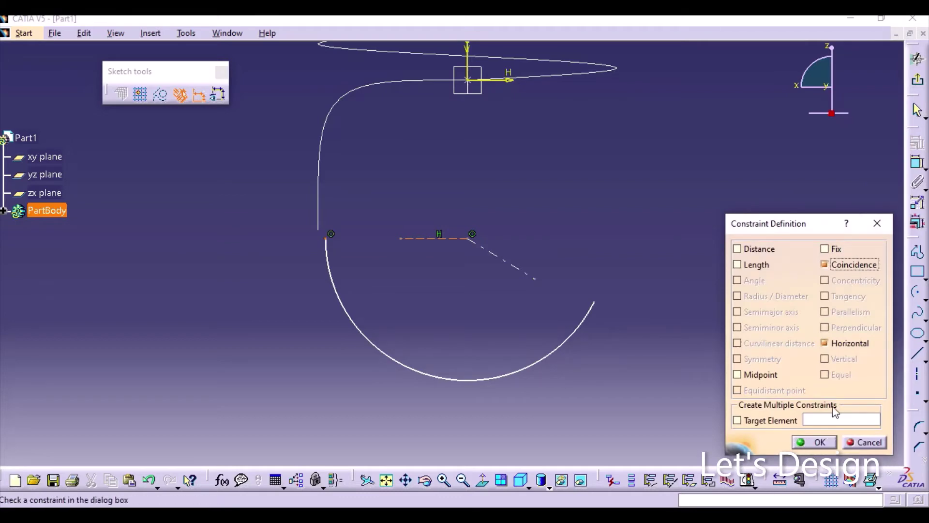
left_click(815, 441)
Step: Make the arc's other endpoint coincident with the angled axis line
left_click(519, 269)
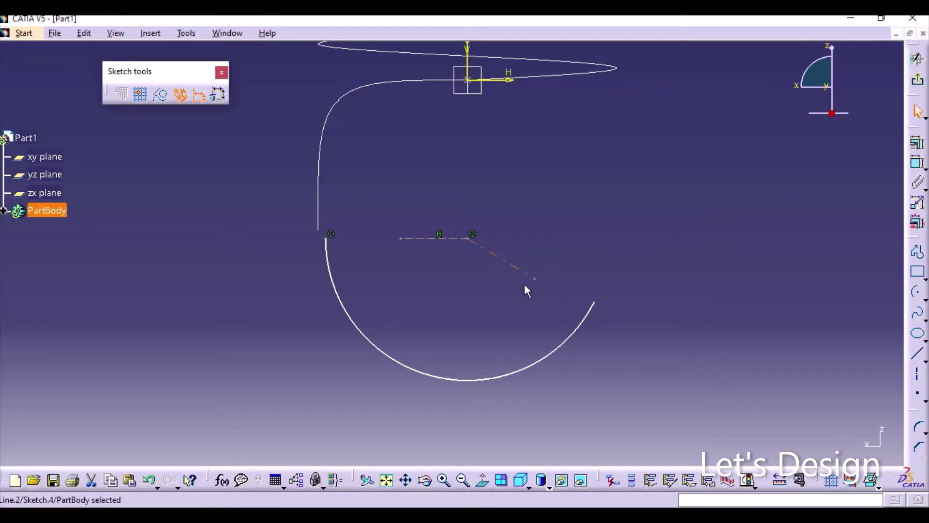
left_click(594, 303, "ctrl")
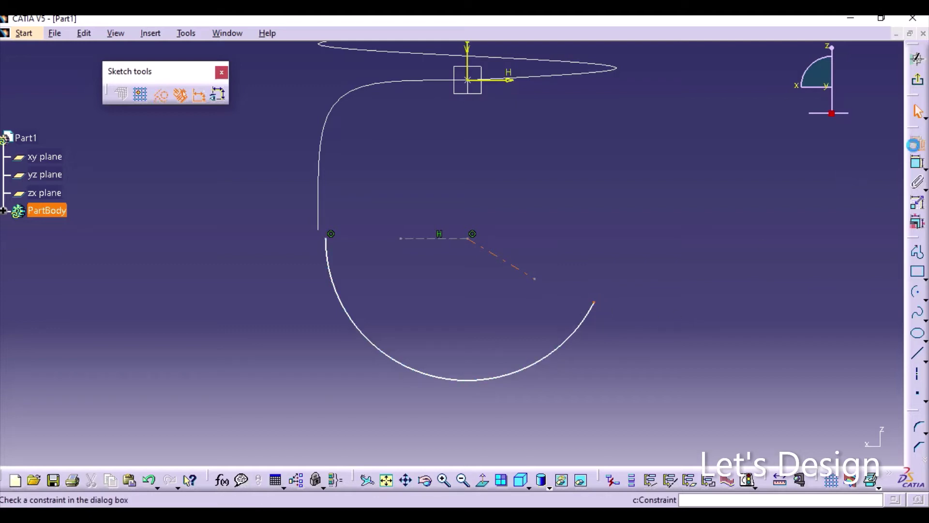
left_click(917, 143)
left_click(825, 264)
left_click(820, 443)
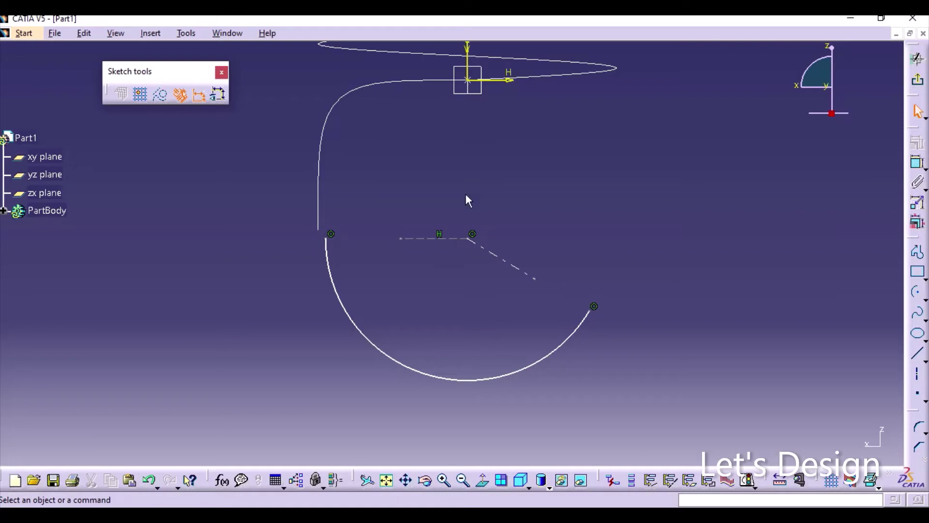
Step: Make the arc's open end coincide with the vertical hook line's lower end
left_click(333, 242)
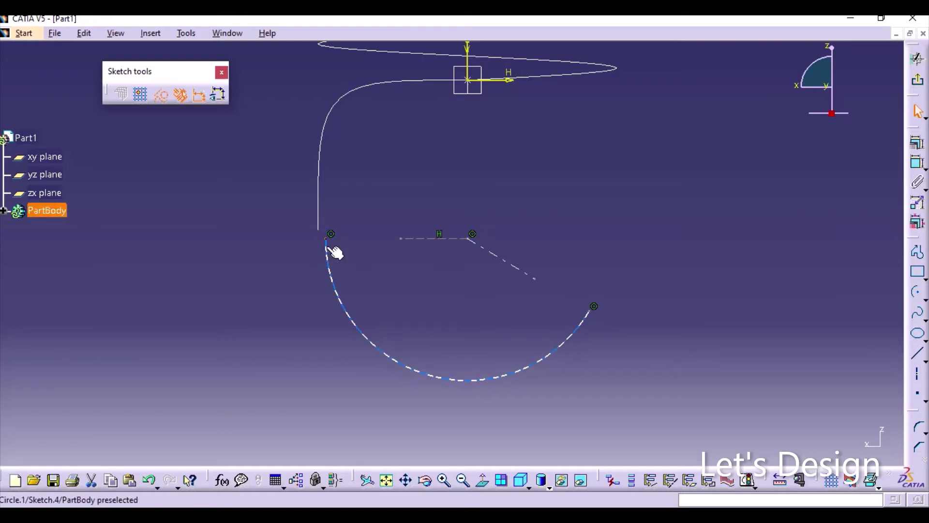
left_click(319, 231, "ctrl")
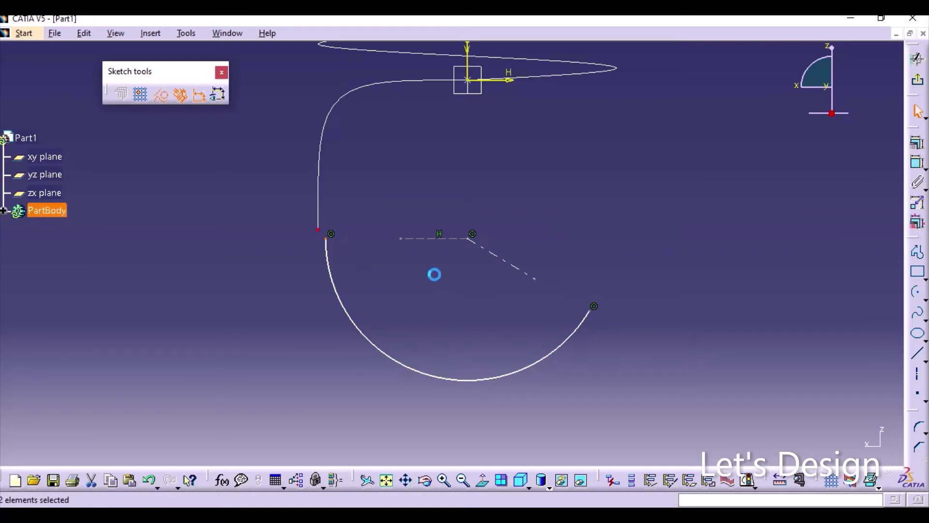
left_click(917, 142)
left_click(856, 265)
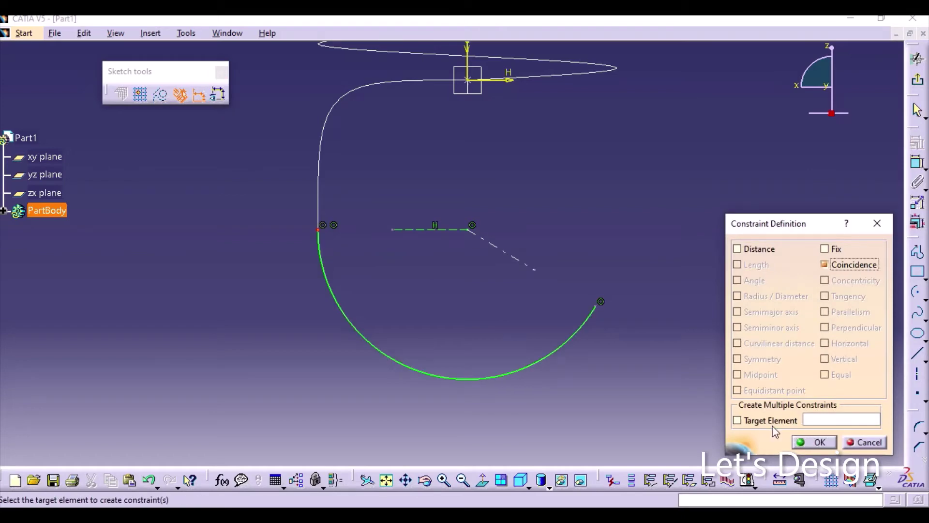
left_click(815, 441)
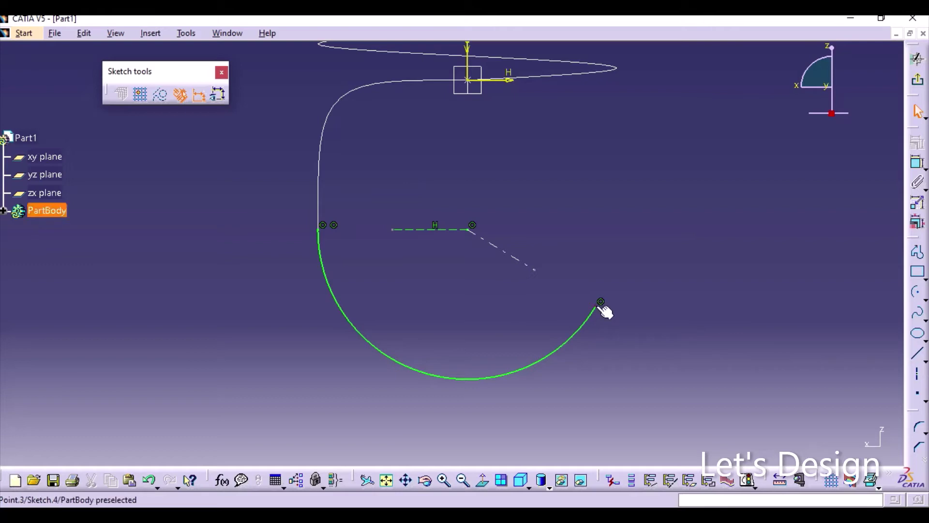
left_click_drag(600, 303, 591, 327)
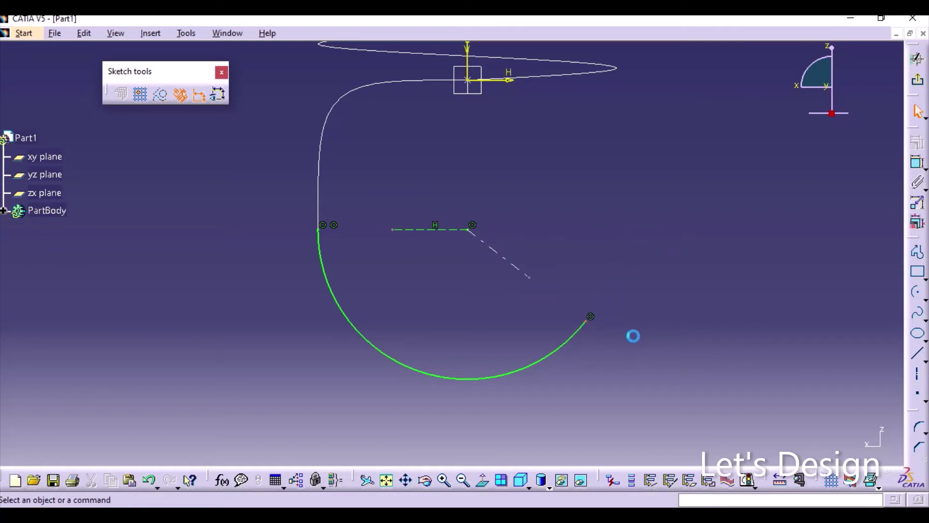
Step: Add an angle dimension between the horizontal construction line and the dashed radius line
left_click(434, 229)
left_click(508, 260)
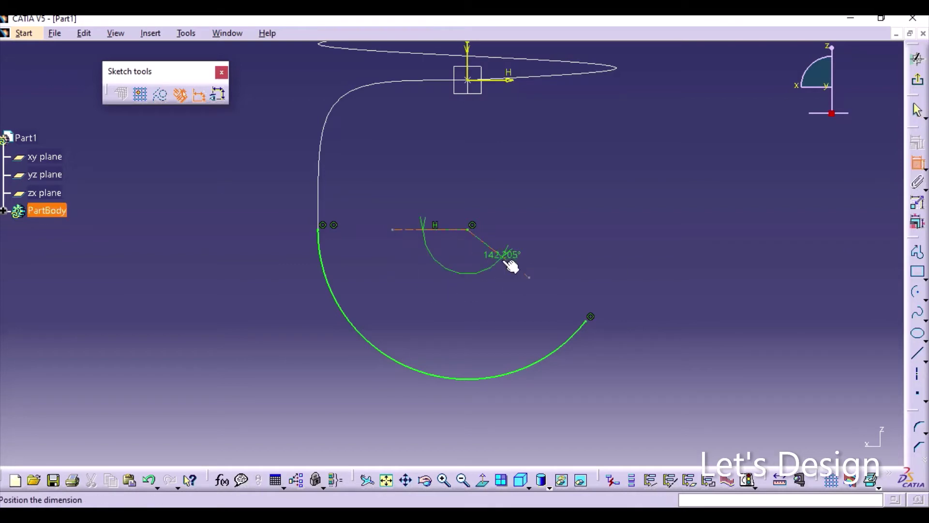
left_click(460, 280)
type("1")
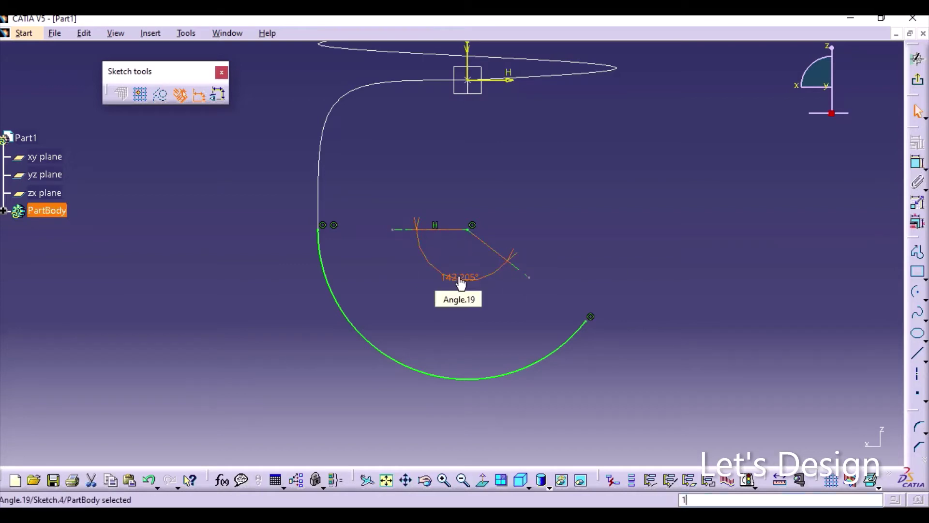
type("50")
key("Return")
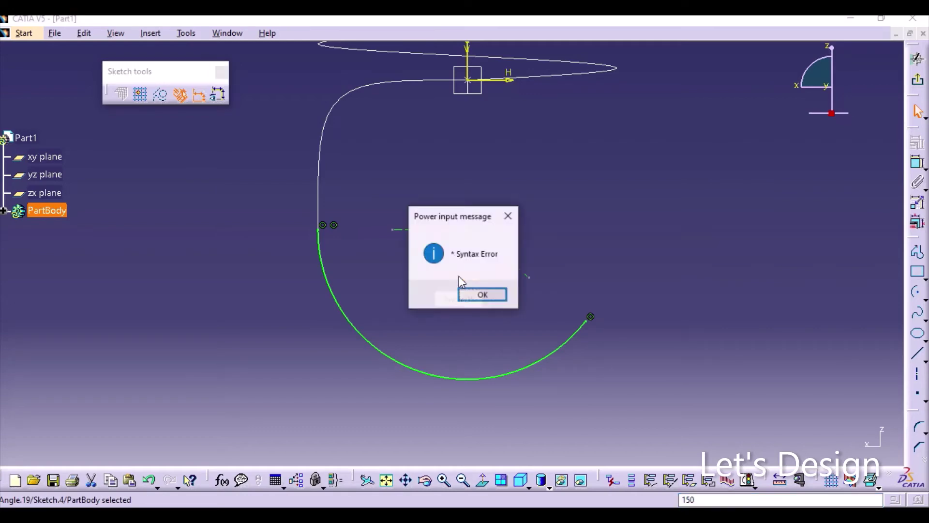
left_click(485, 295)
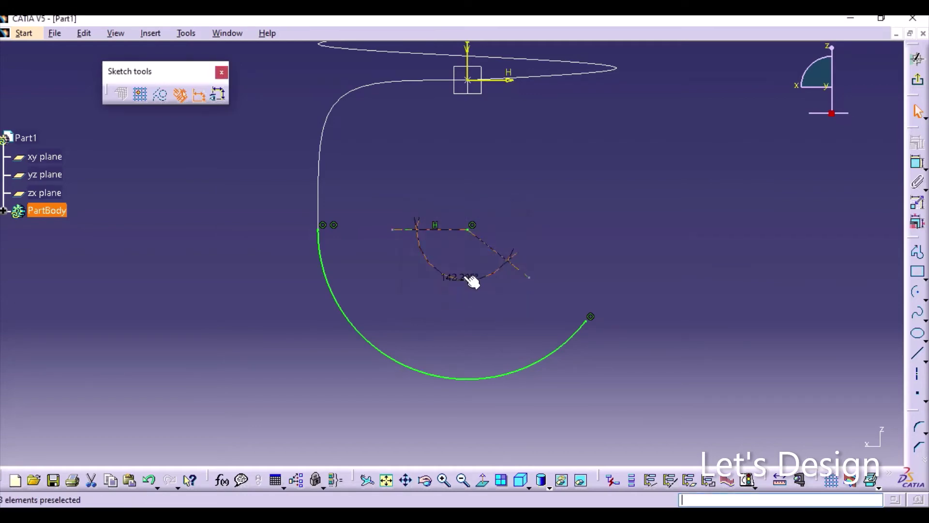
Step: Set the angle dimension's value to 150°
double_click(477, 281)
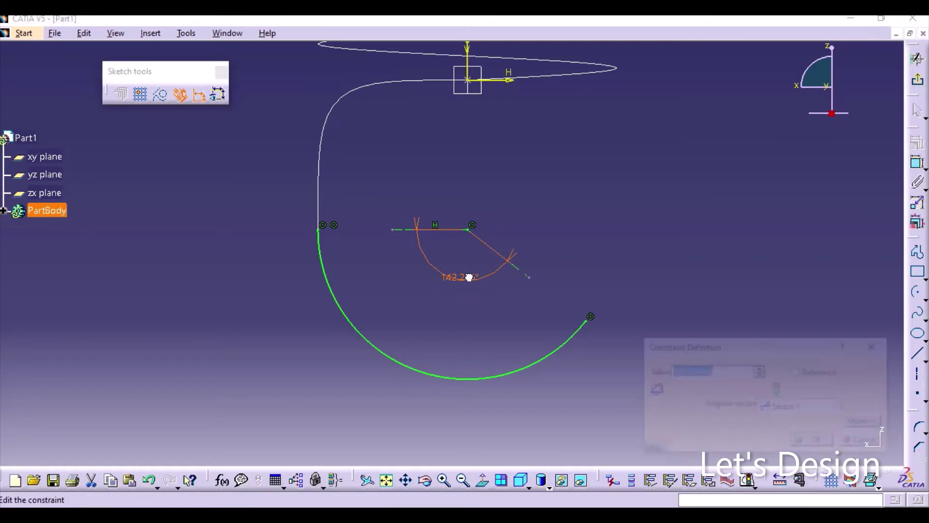
left_click(689, 371)
double_click(725, 371)
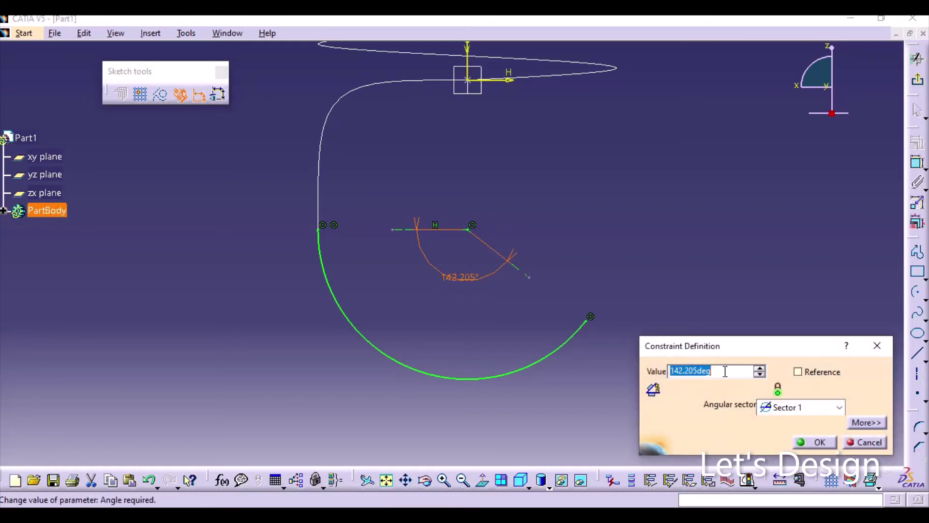
type("1")
key("Return")
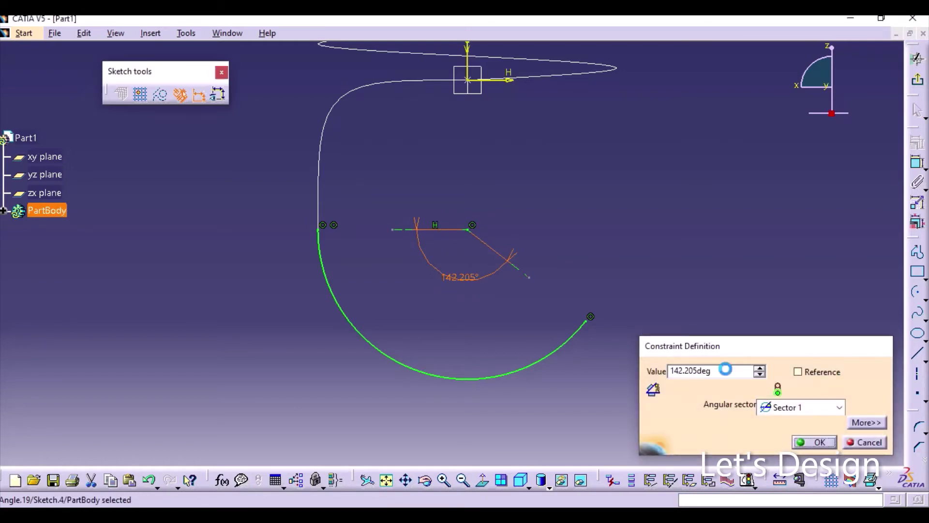
left_click(876, 187)
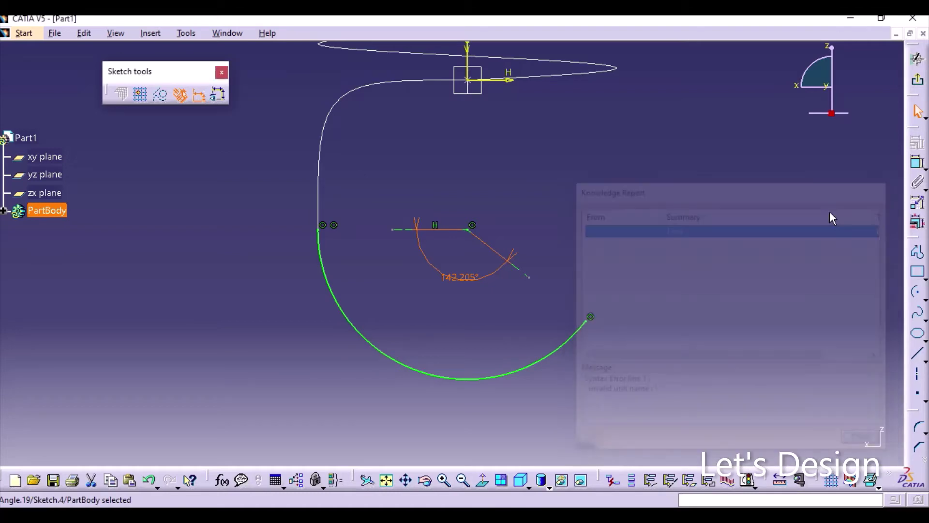
left_click_drag(461, 298, 450, 277)
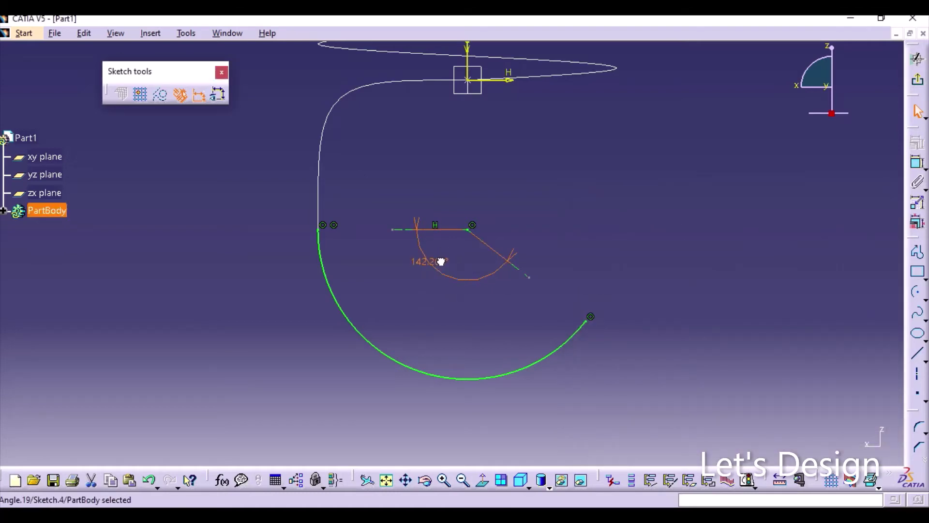
double_click(438, 278)
type("150")
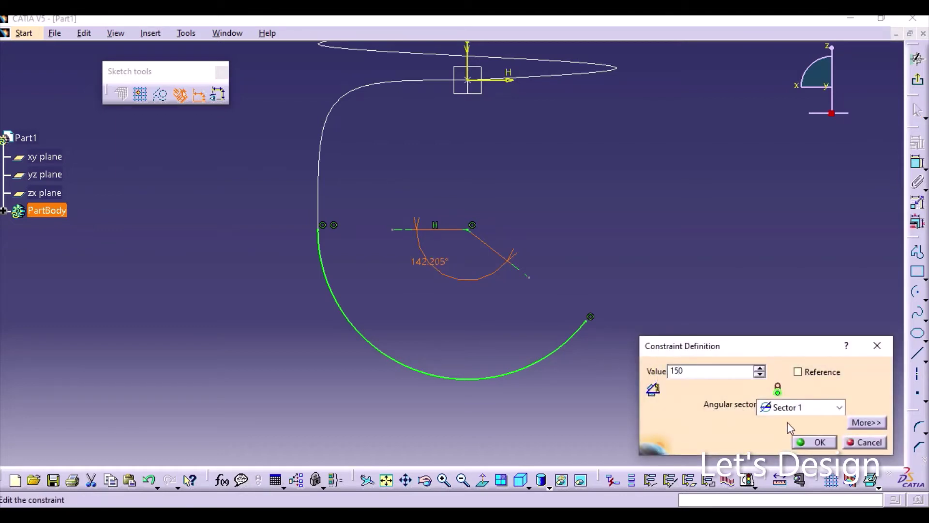
left_click(816, 442)
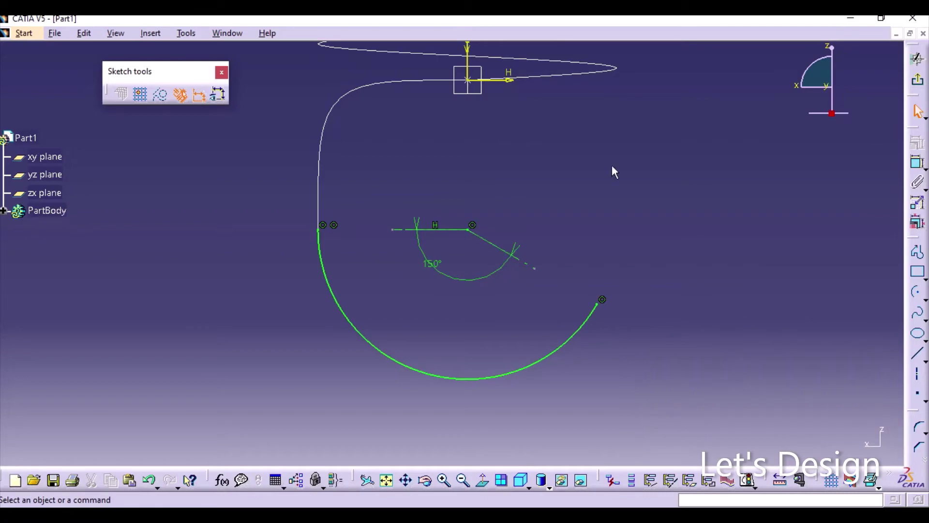
Step: Exit the sketch and inspect the hook arc joined to the helix end in 3D
left_click(917, 59)
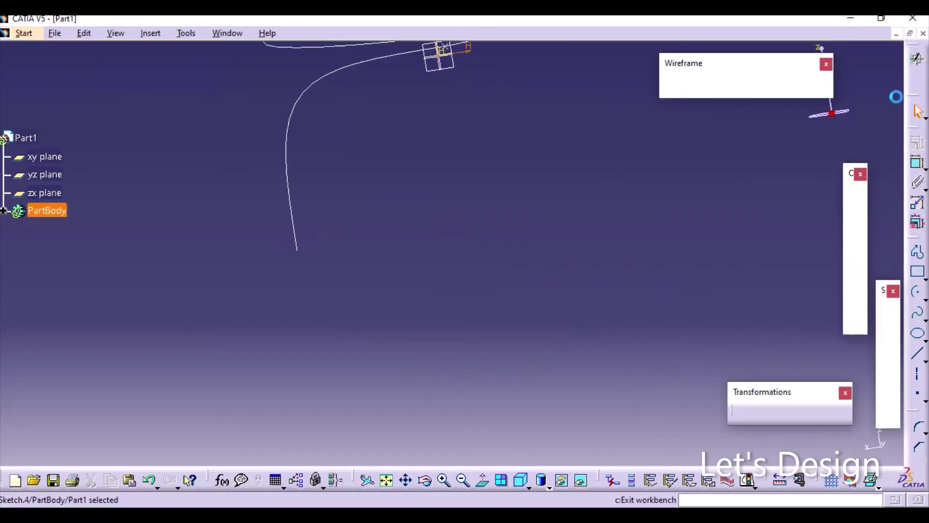
middle_click_drag(610, 260, 490, 234)
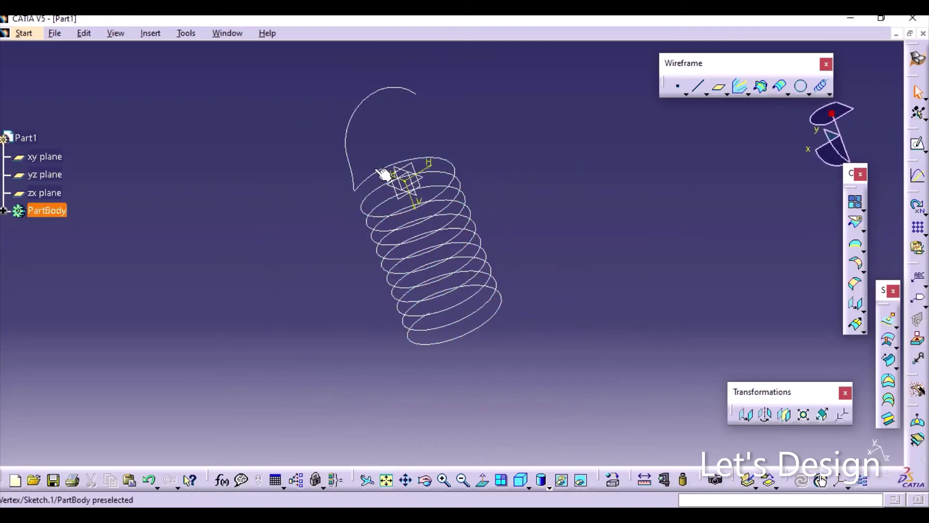
middle_click_drag(638, 266, 555, 281)
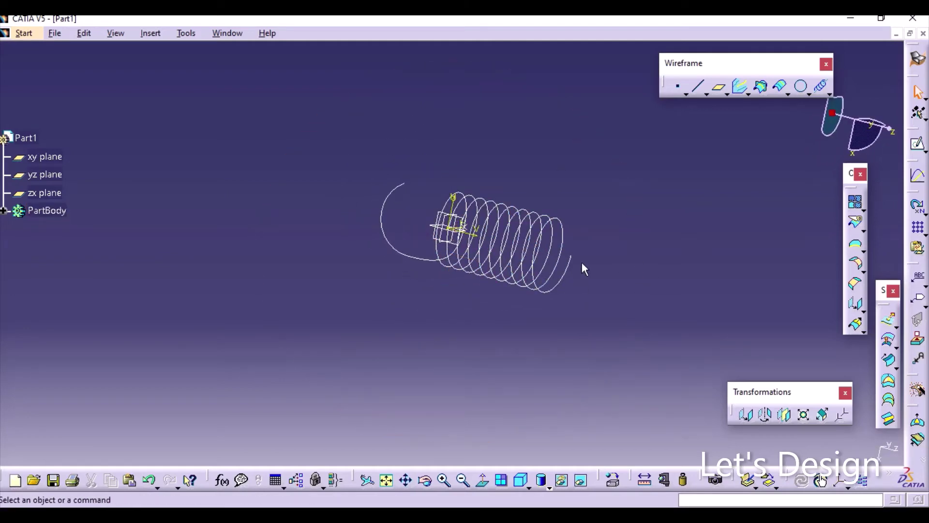
middle_click_drag(562, 318, 587, 300)
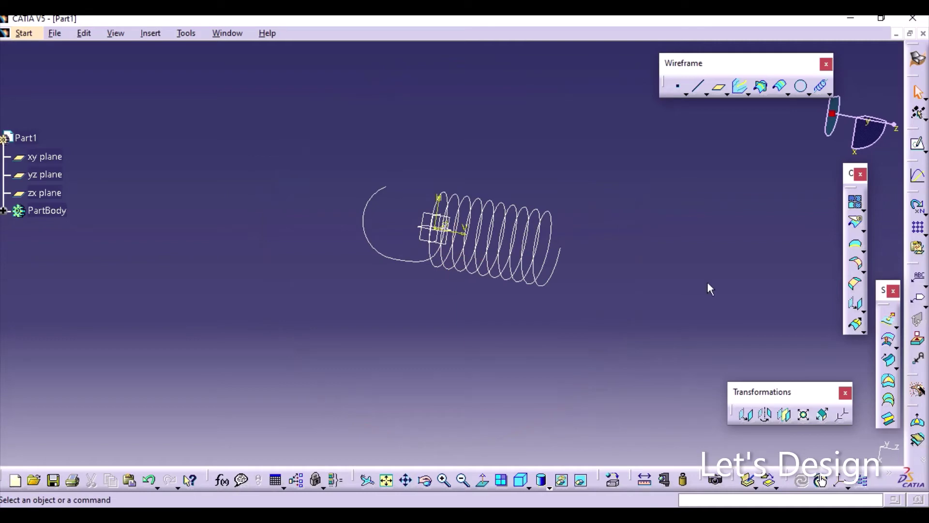
middle_click_drag(463, 344, 426, 300, "ctrl")
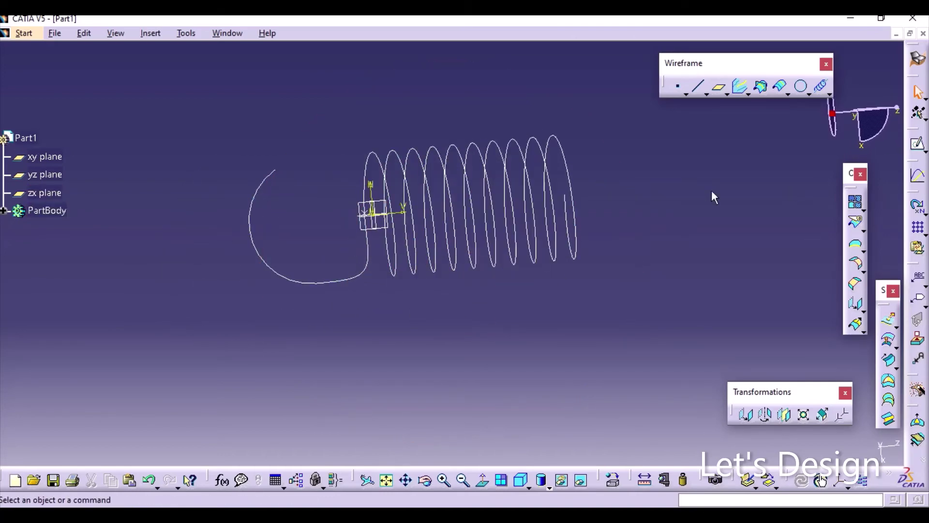
middle_click_drag(711, 191, 610, 239)
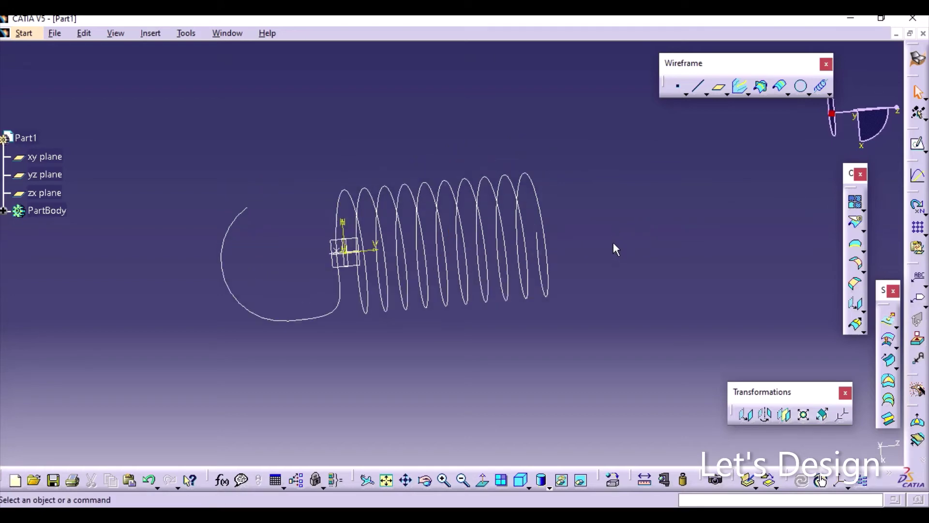
middle_click_drag(562, 240, 605, 217)
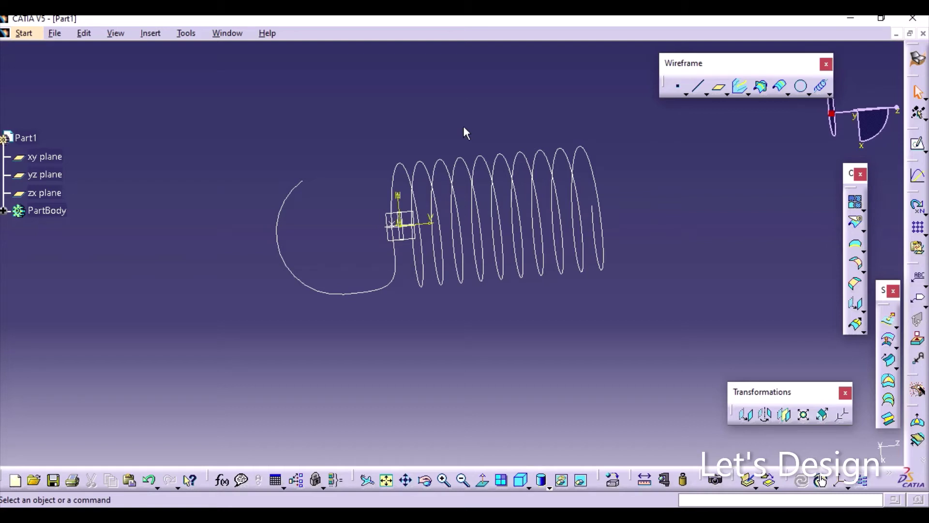
middle_click_drag(462, 131, 425, 245)
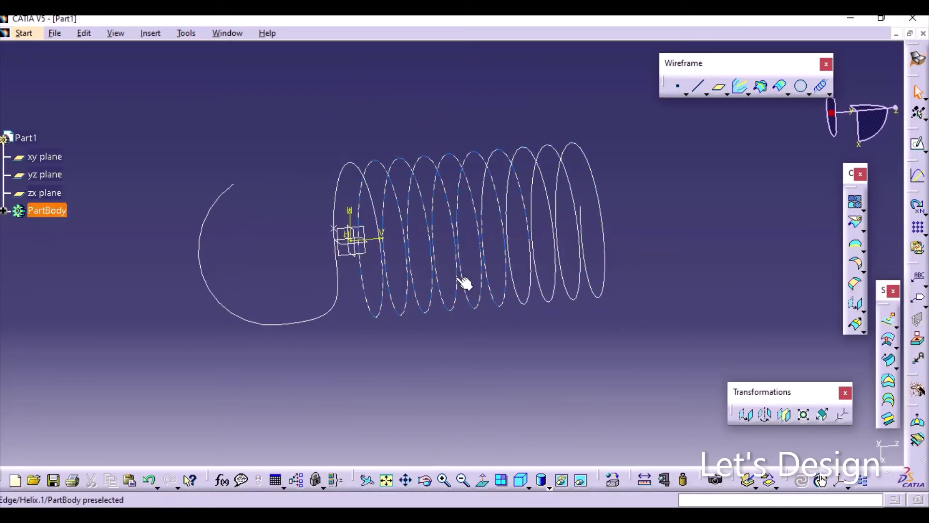
middle_click_drag(464, 282, 448, 297)
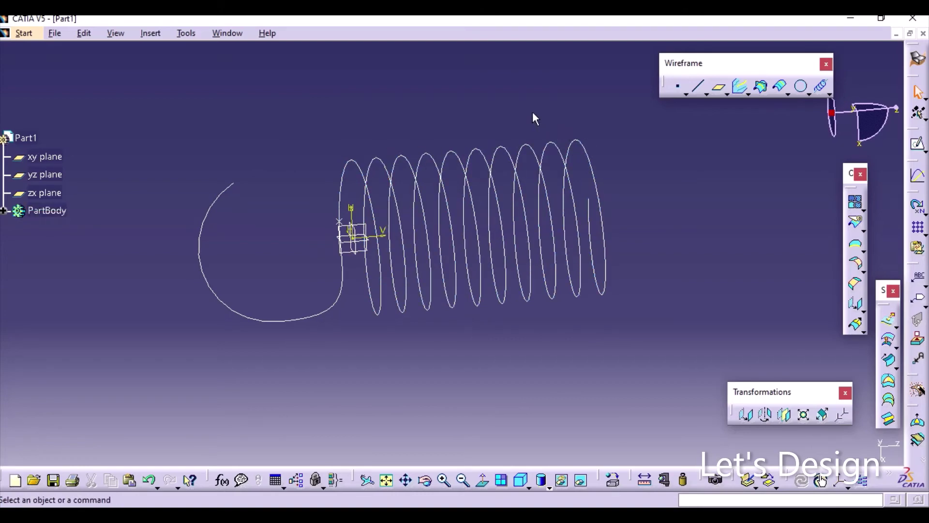
middle_click_drag(532, 112, 521, 144)
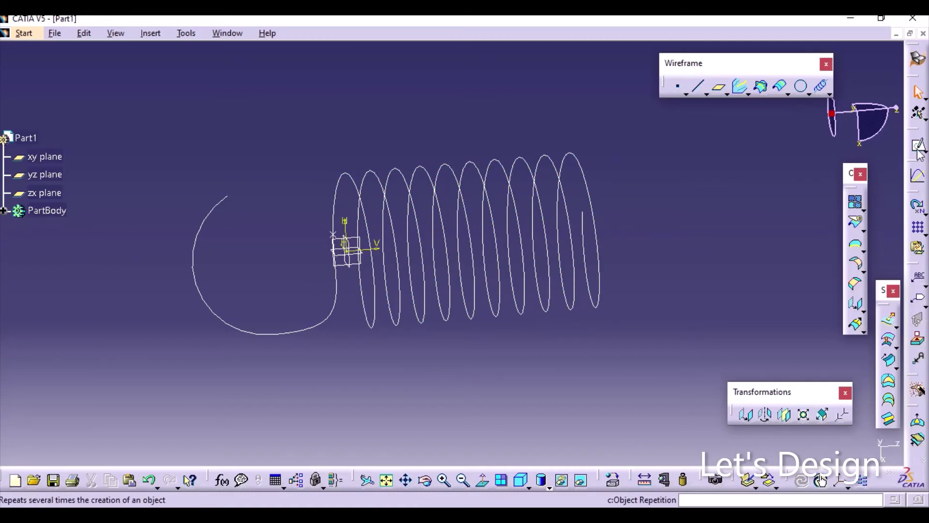
Step: Create Plane.1 offset 97/2 = 48.5 mm from the xy plane
left_click(720, 87)
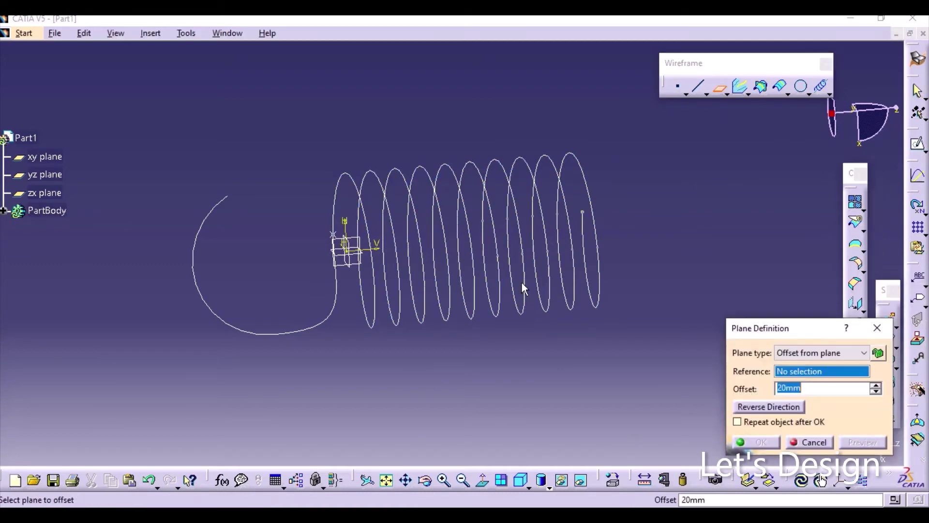
left_click(357, 264)
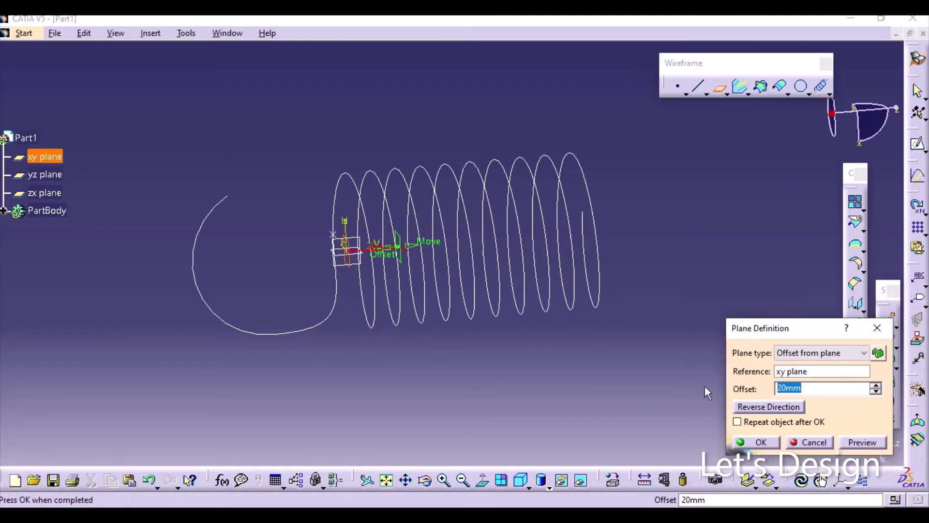
type("97/2")
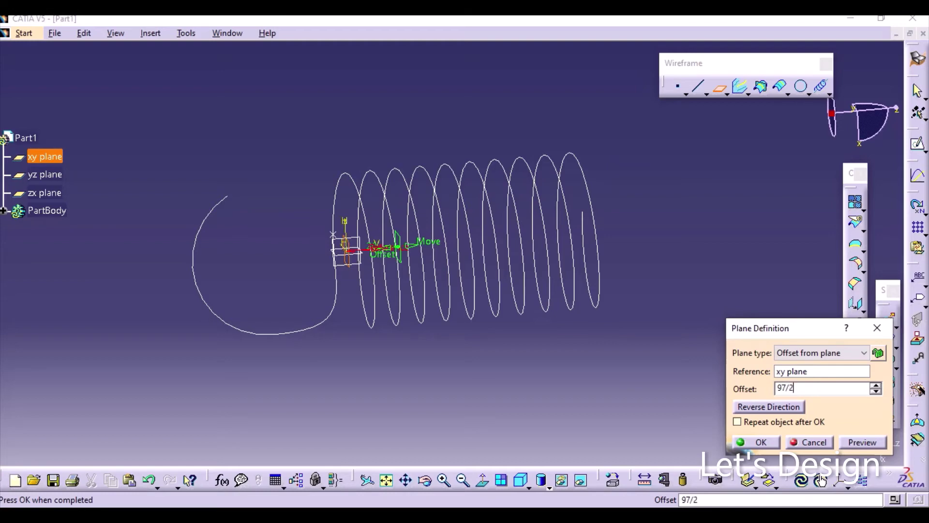
left_click(776, 441)
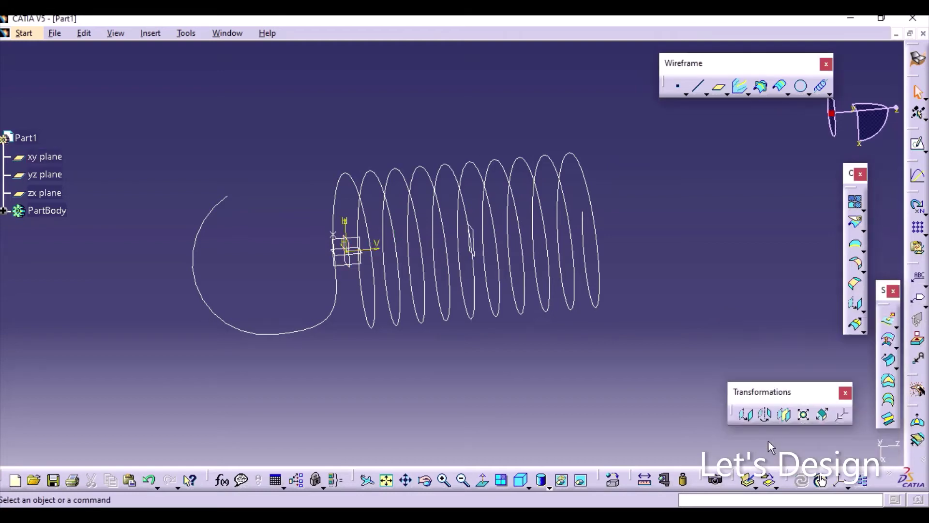
middle_click_drag(651, 277, 631, 281)
middle_click_drag(491, 285, 508, 340)
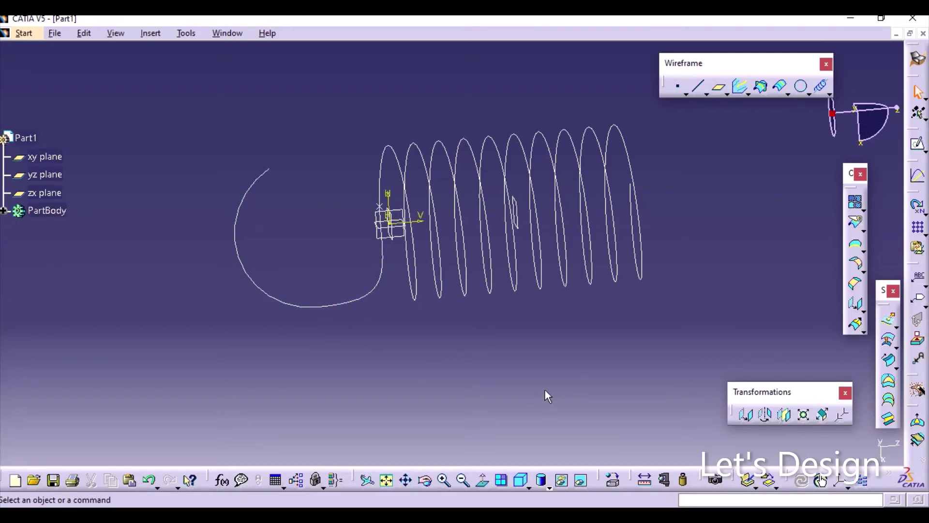
Step: Create Join.1 from the hook arc Sketch.4 and Combine.1
left_click(857, 206)
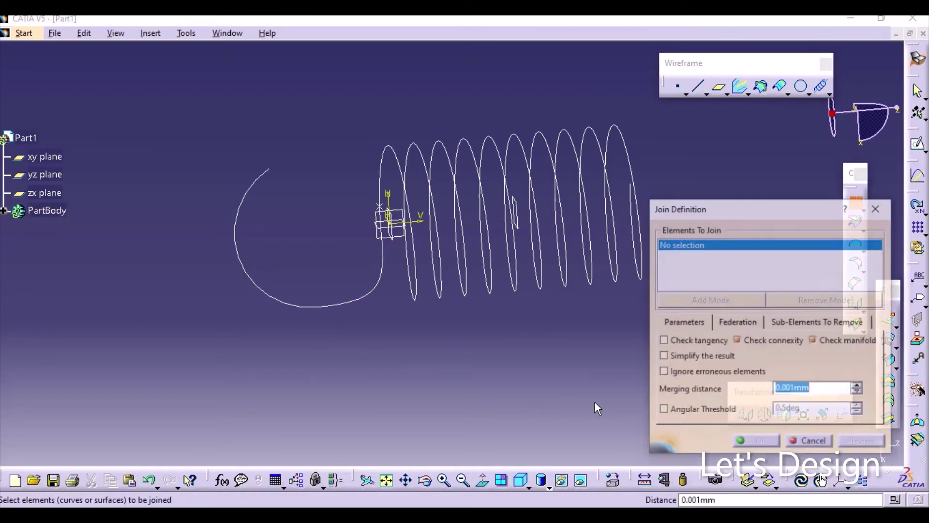
left_click(306, 307)
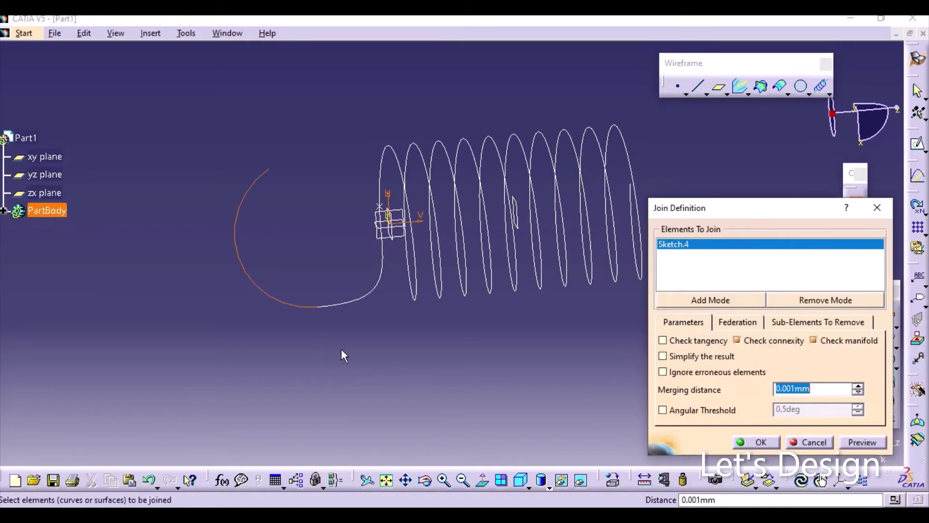
left_click(365, 300)
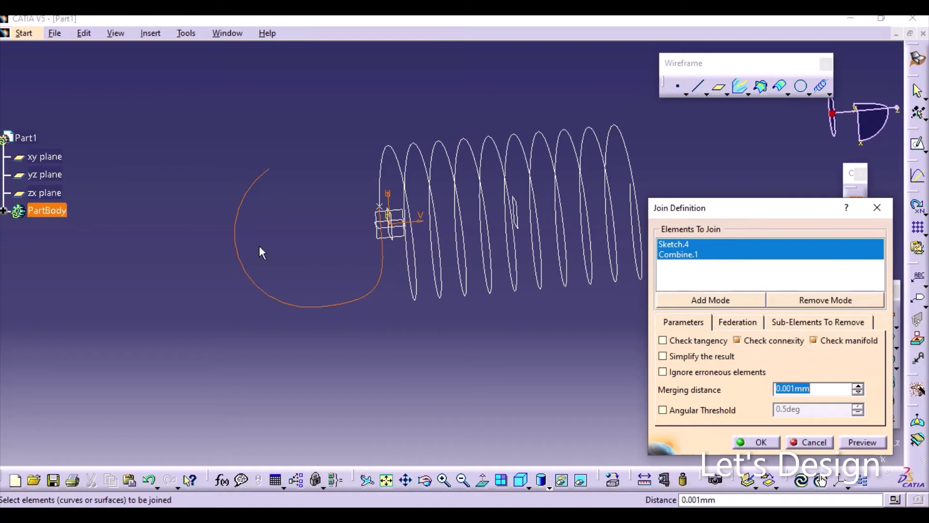
left_click(755, 442)
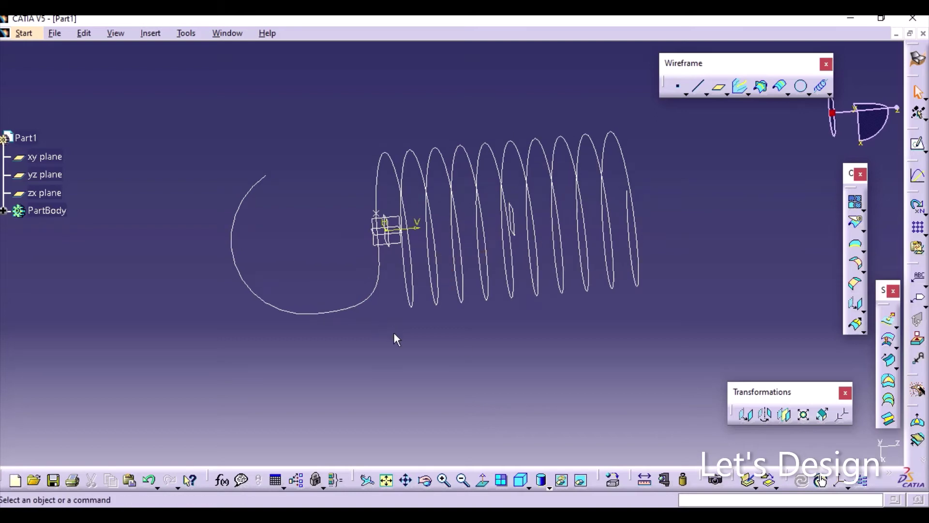
mouse_move(508, 333)
middle_mouse_down()
mouse_move(526, 332)
mouse_move(509, 326)
middle_mouse_up()
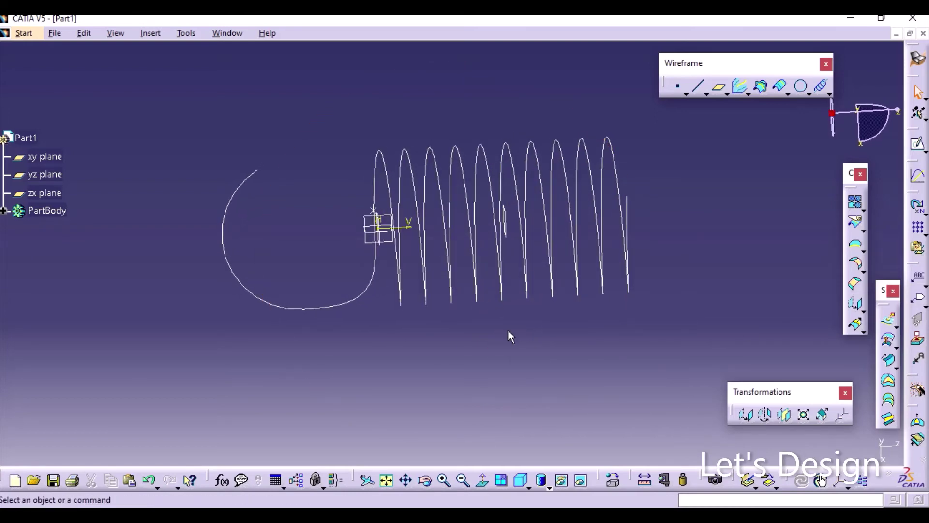
Step: Create a Symmetry of Join.1 about Plane.1, adding the opposite-end hook
left_click(787, 416)
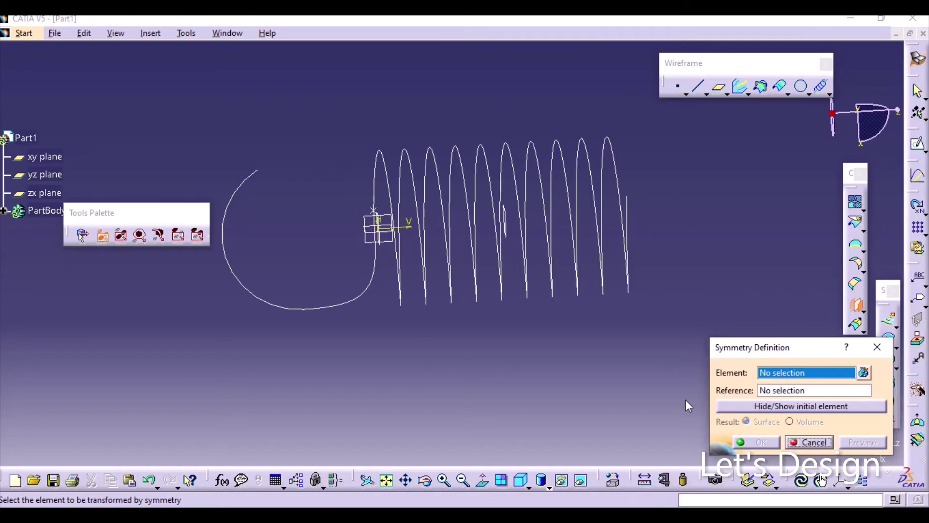
left_click(293, 310)
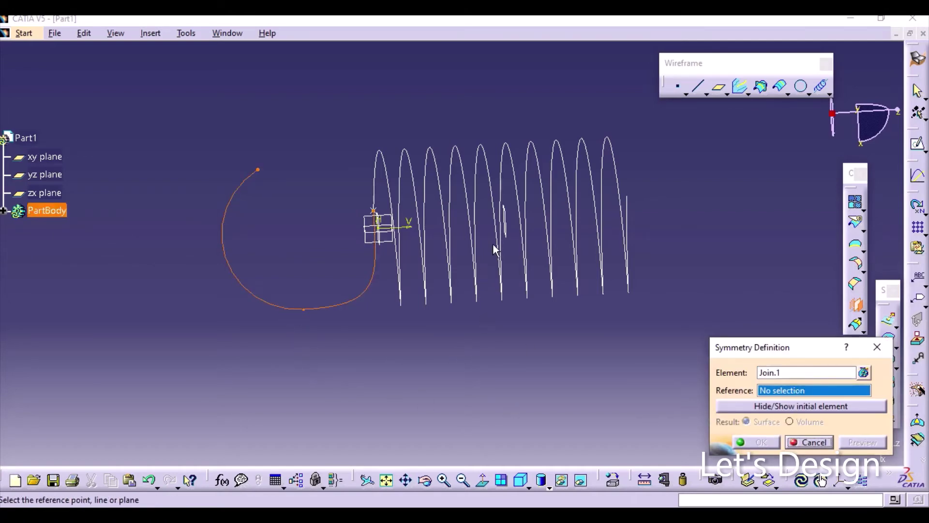
left_click(504, 224)
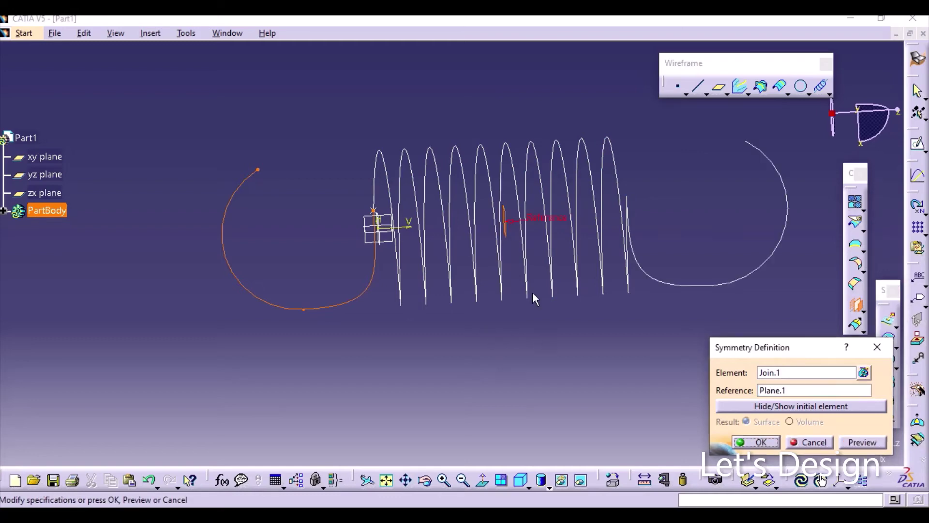
middle_click_drag(503, 111, 452, 119)
middle_click_drag(453, 139, 509, 223)
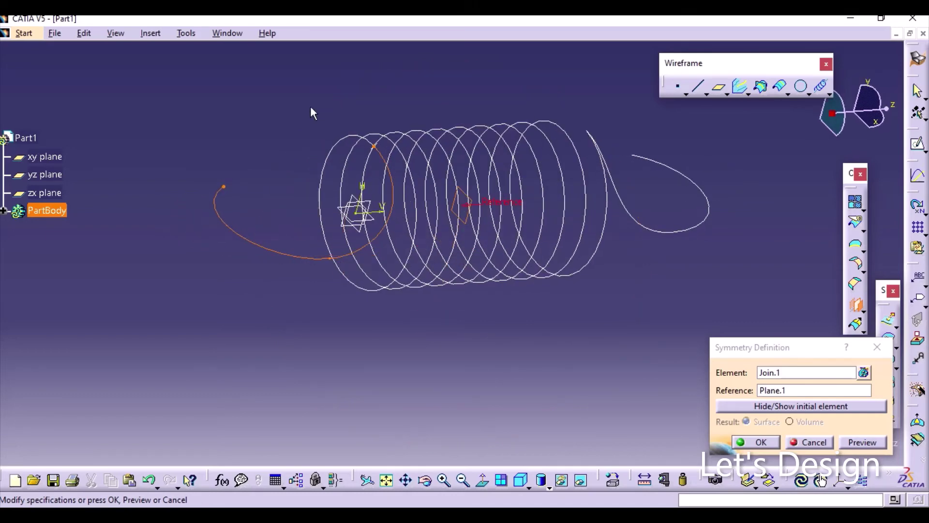
middle_click_drag(311, 113, 383, 272)
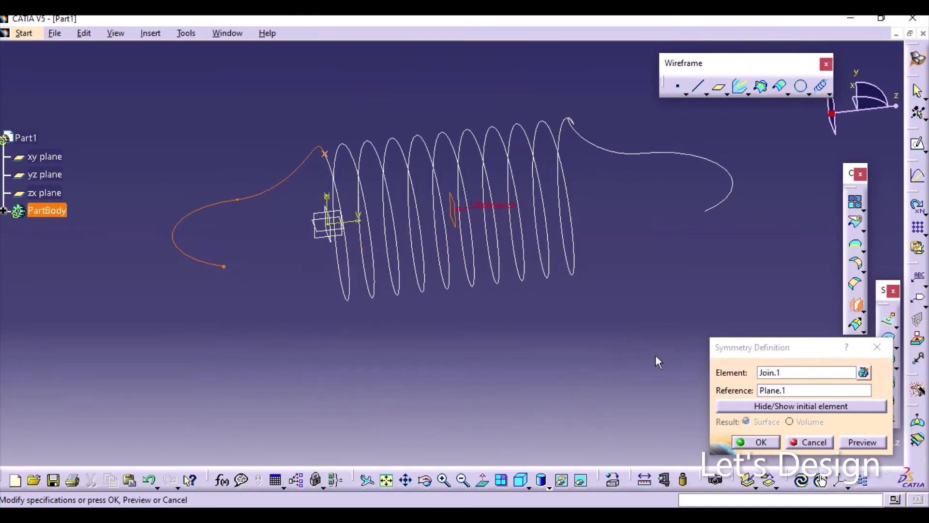
left_click(761, 443)
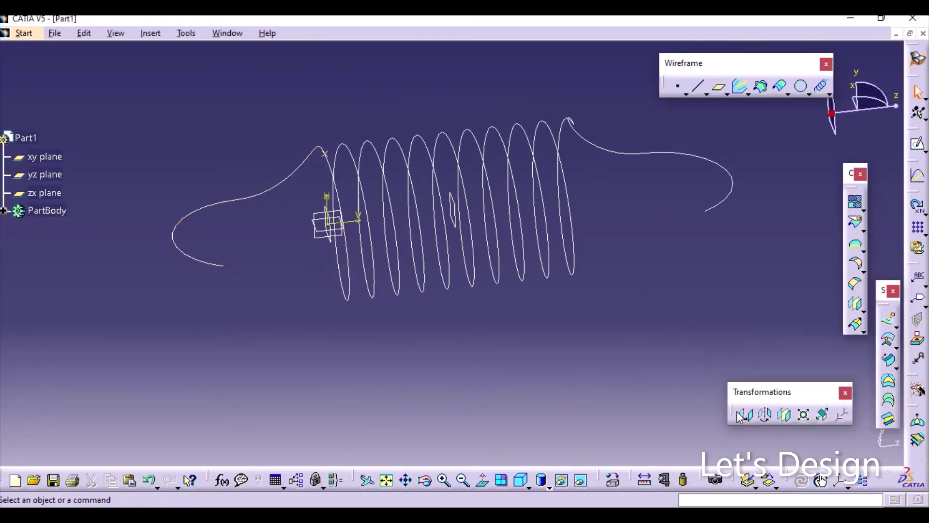
middle_click_drag(642, 297, 598, 306)
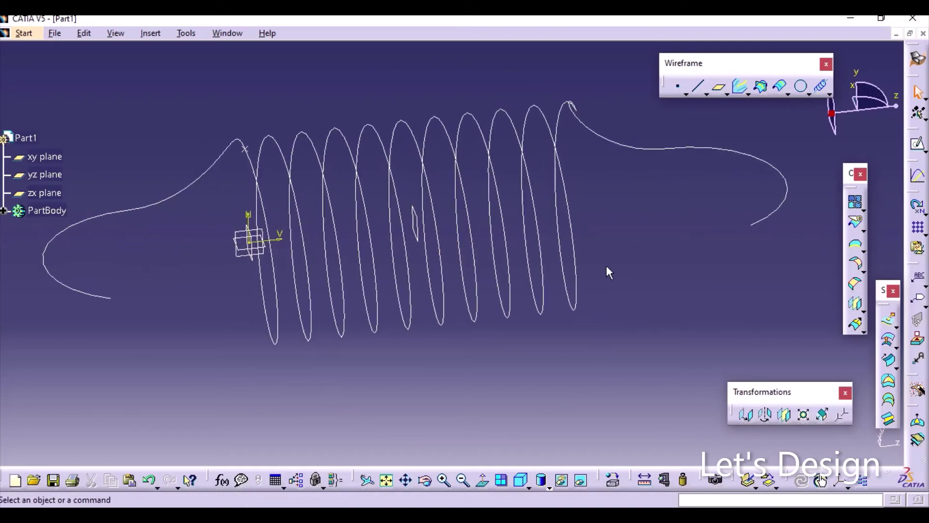
middle_click_drag(618, 402, 588, 404)
Step: Mirror the far-end hook Symmetry.1 about the yz plane, hiding the original hook
middle_click_drag(259, 348, 289, 356)
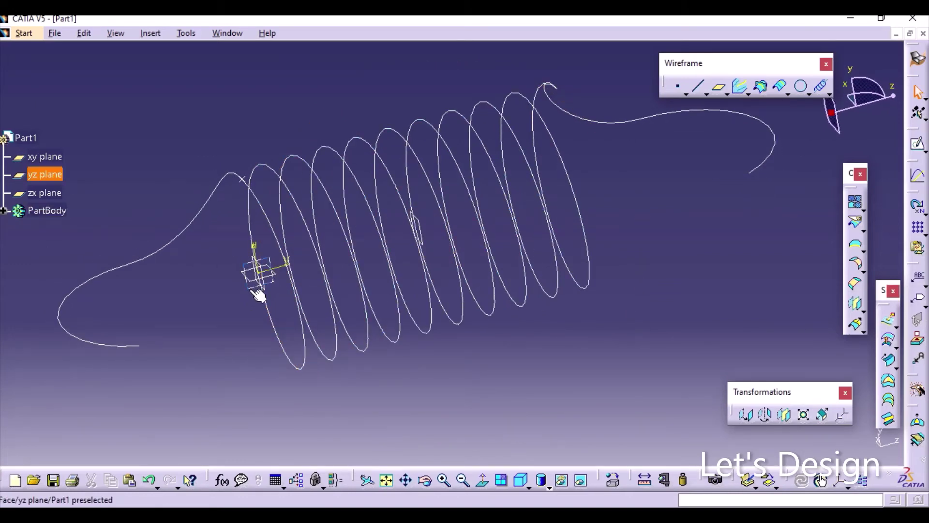
left_click(785, 415)
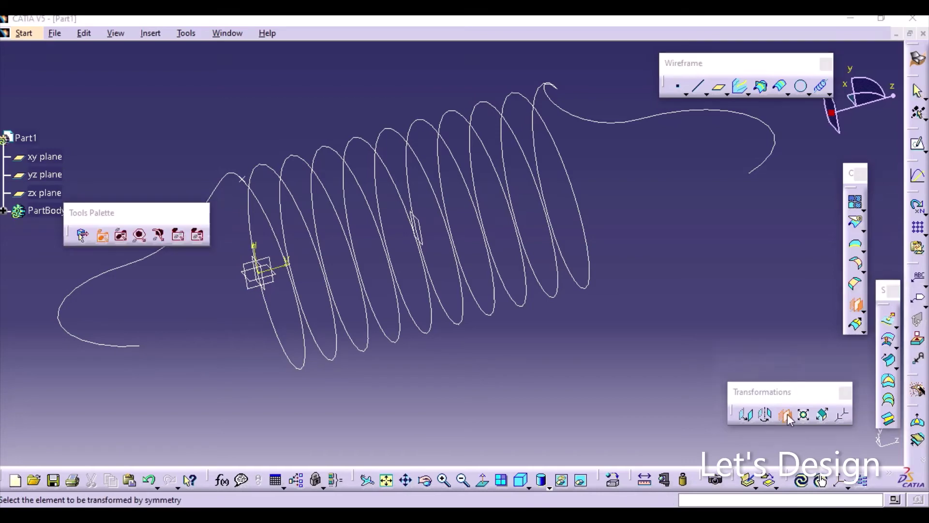
left_click(680, 116)
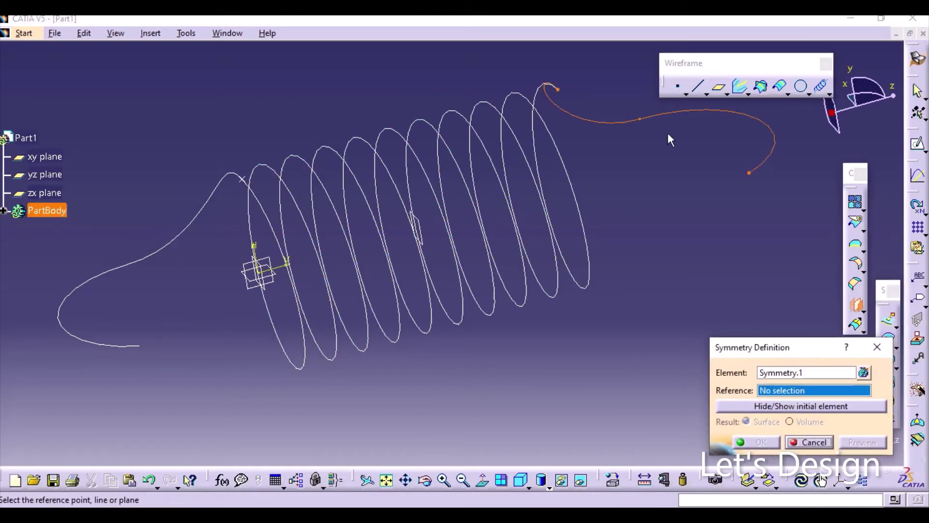
left_click(256, 290)
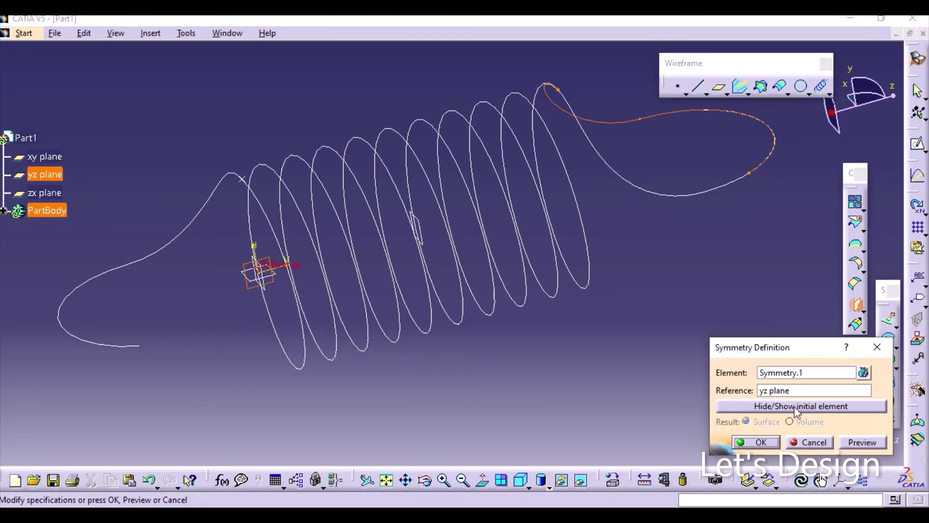
left_click(817, 410)
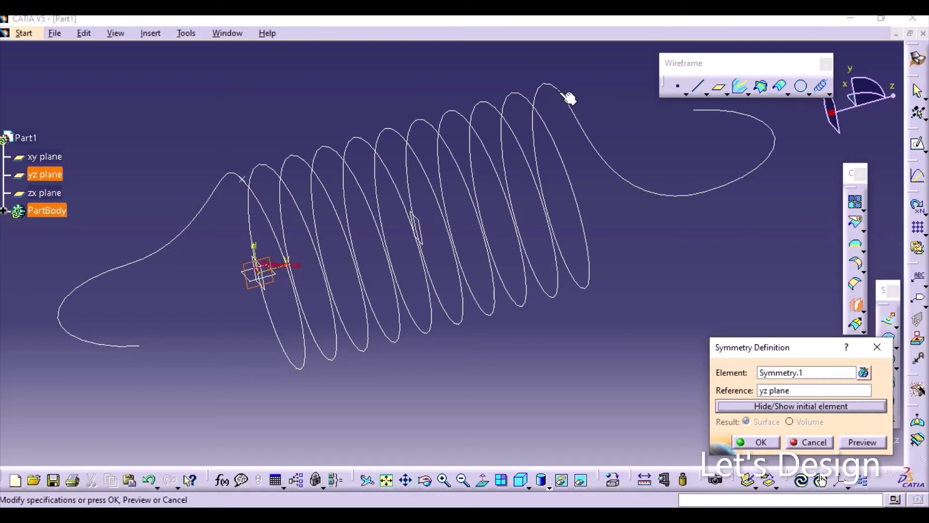
left_click(761, 442)
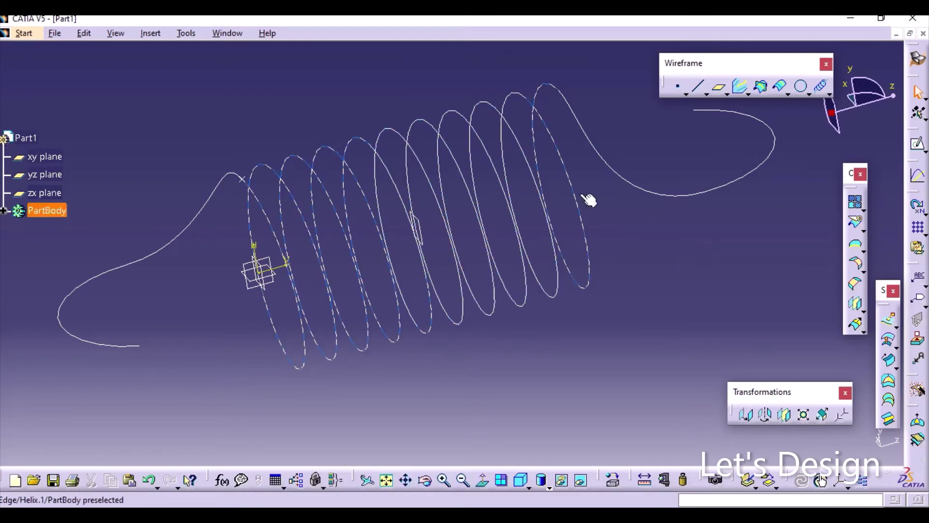
Step: Hide Sketch.1's point, leaving the helix with opposite-facing hooks at both ends
middle_click_drag(588, 199, 581, 249)
middle_click_drag(481, 143, 473, 172)
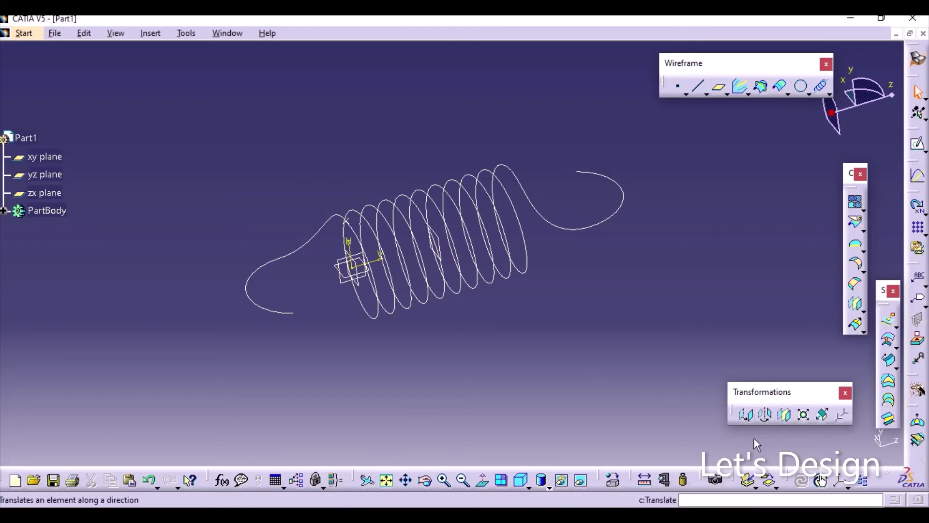
middle_click_drag(443, 159, 393, 190)
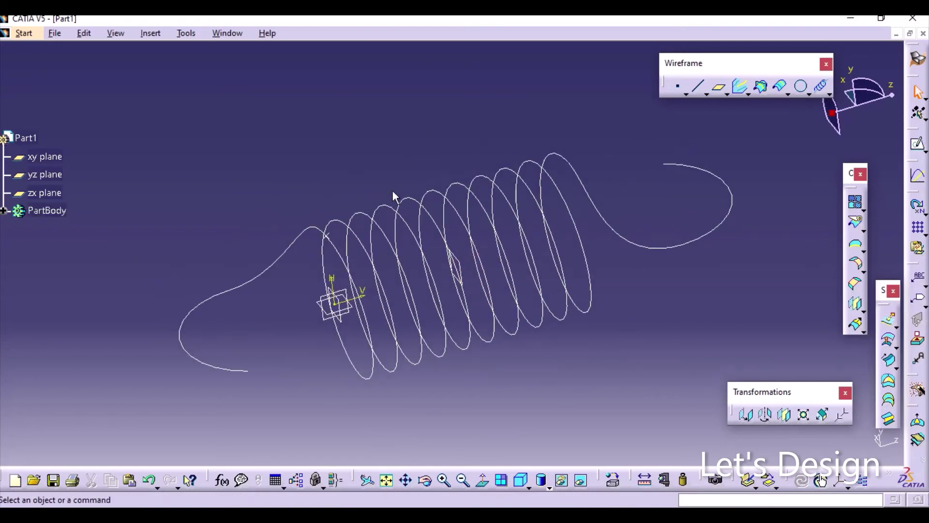
right_click(327, 234)
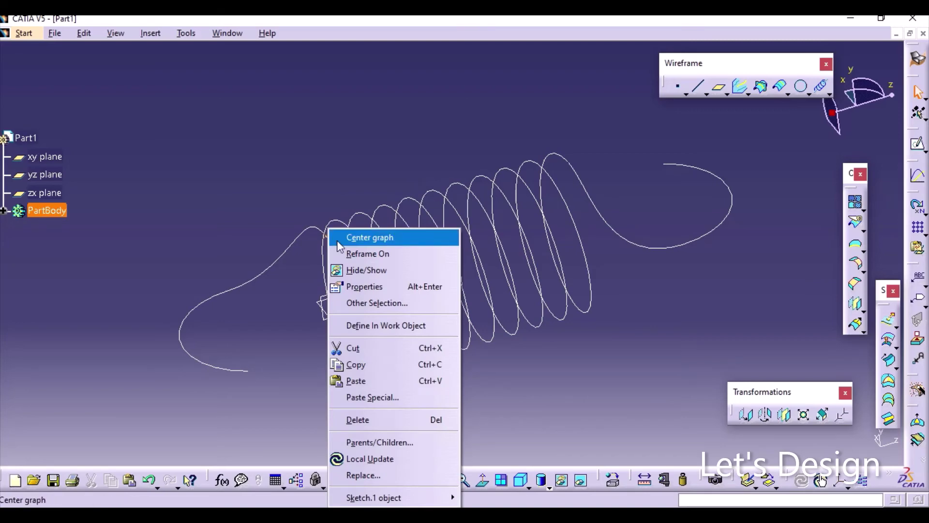
left_click(372, 269)
middle_click_drag(397, 145, 326, 341)
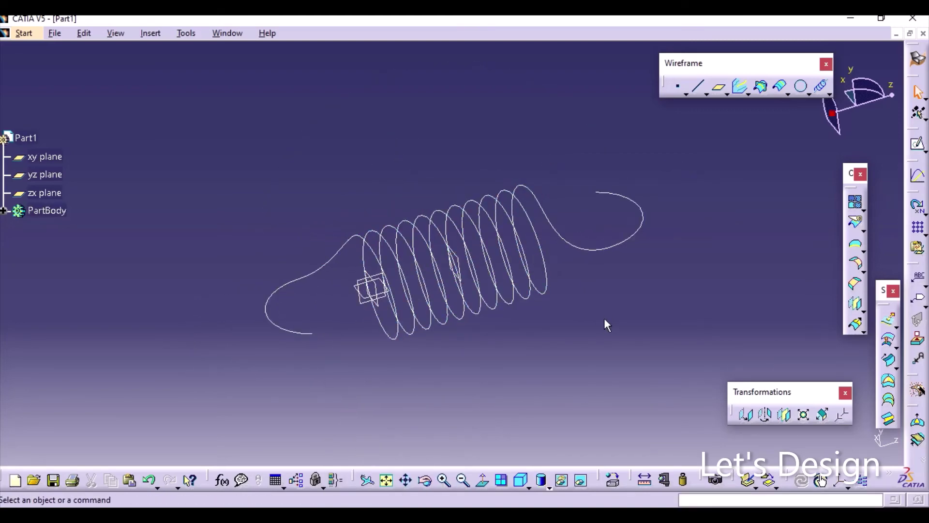
middle_click_drag(607, 324, 612, 308)
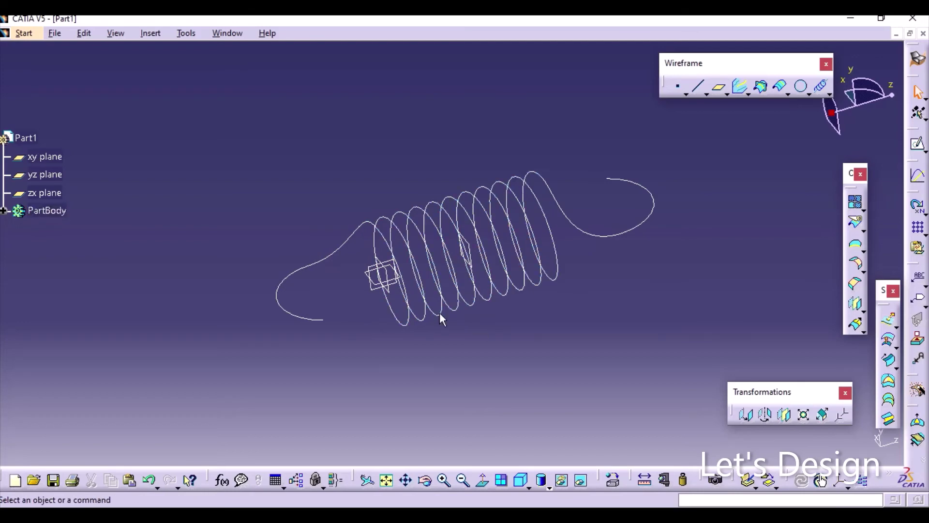
left_click(855, 202)
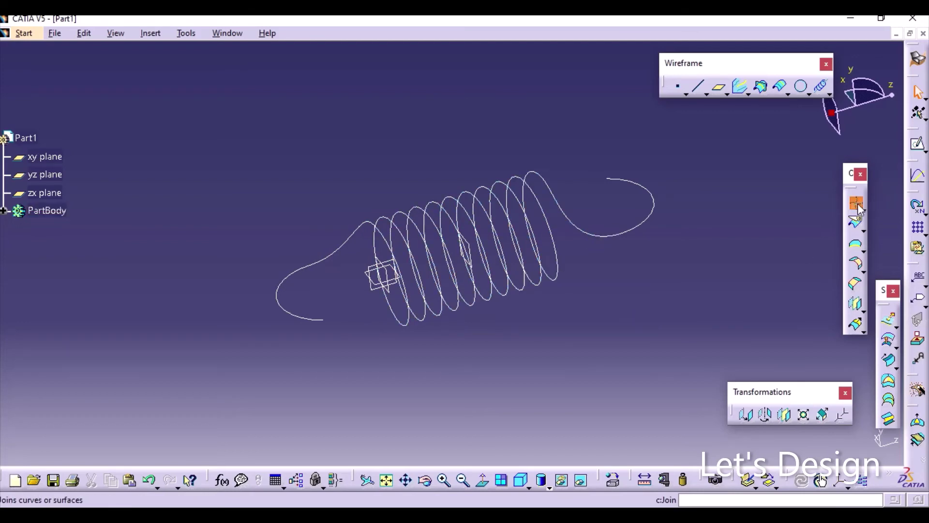
Step: Pick Join.1, Helix.1 and Symmetry.2 for a join, then cancel an accidental Extract command
left_click(315, 321)
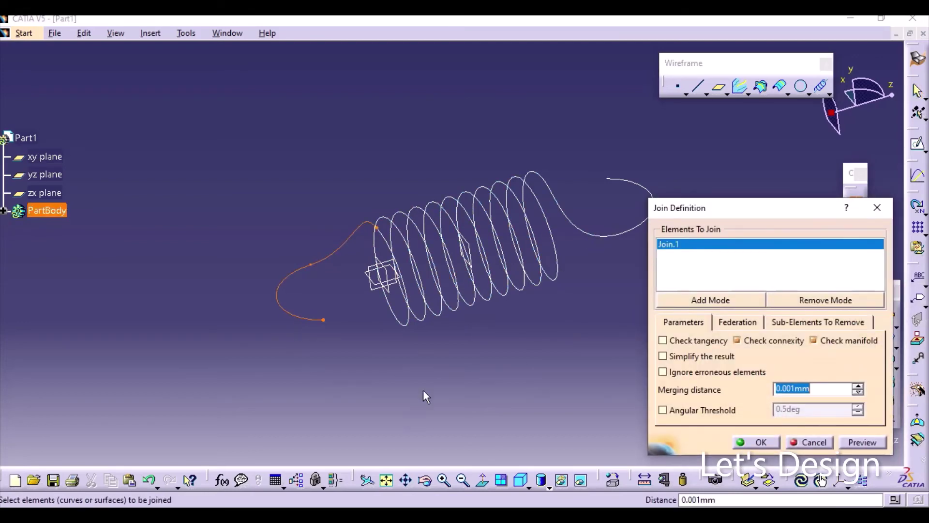
middle_click_drag(424, 394, 343, 397)
left_click(325, 327)
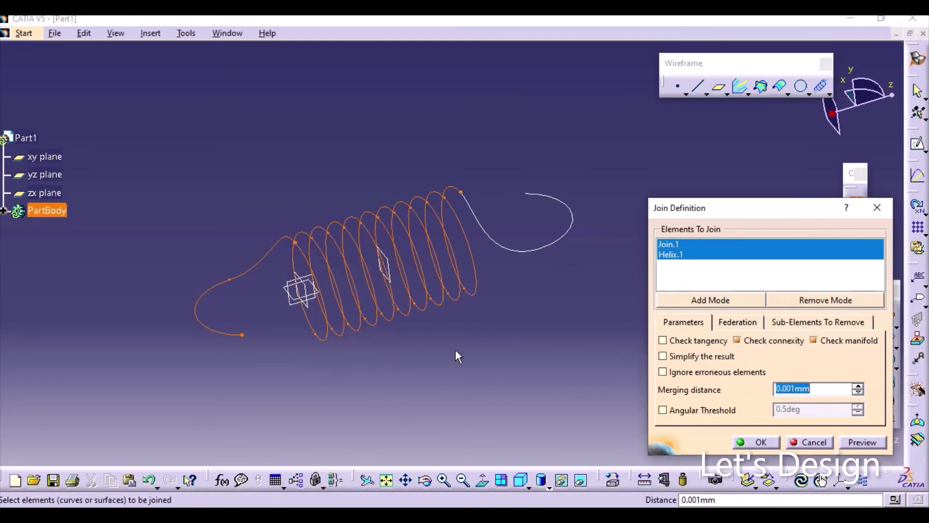
middle_click_drag(455, 350, 417, 368)
left_click(497, 269)
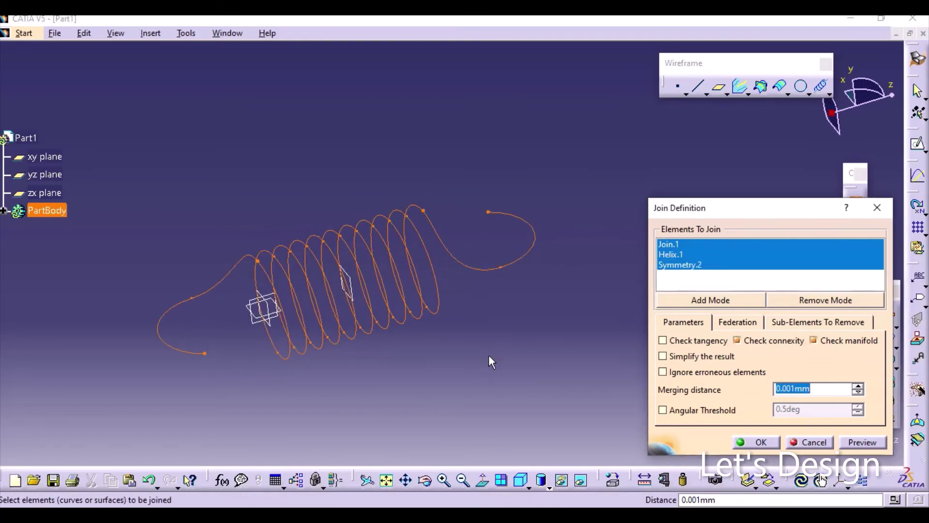
right_click(490, 305)
left_click(498, 314)
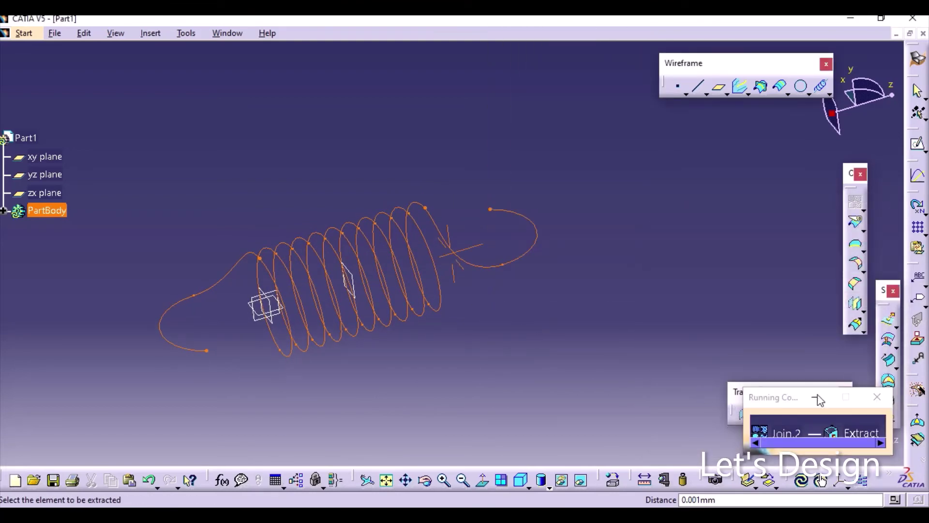
left_click(876, 397)
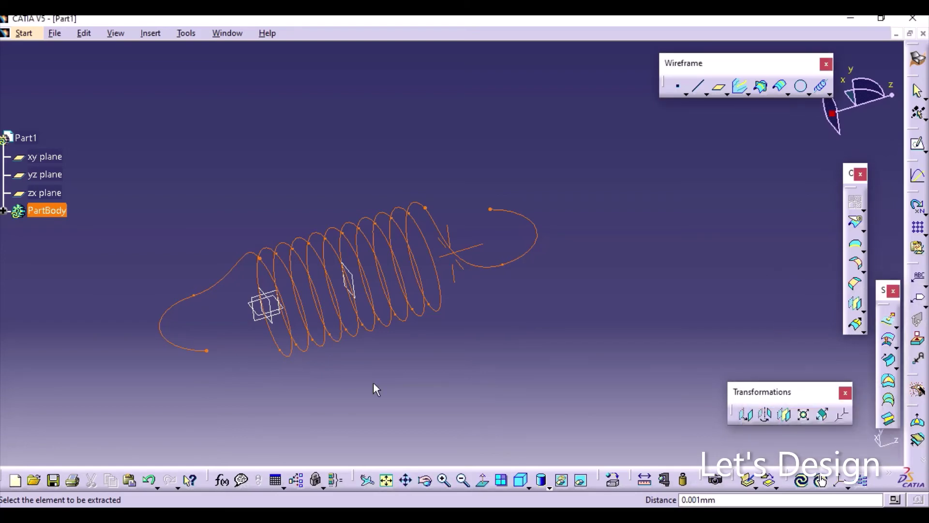
middle_click_drag(440, 368, 502, 357)
key("Escape")
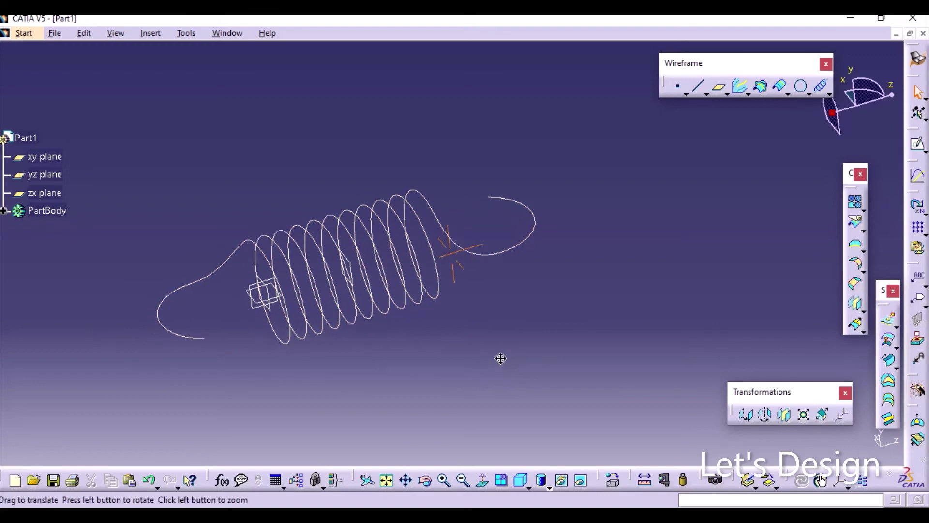
Step: Join the left hook, Helix.1 and the right hook Symmetry.2 into Join.2
left_click(4, 212)
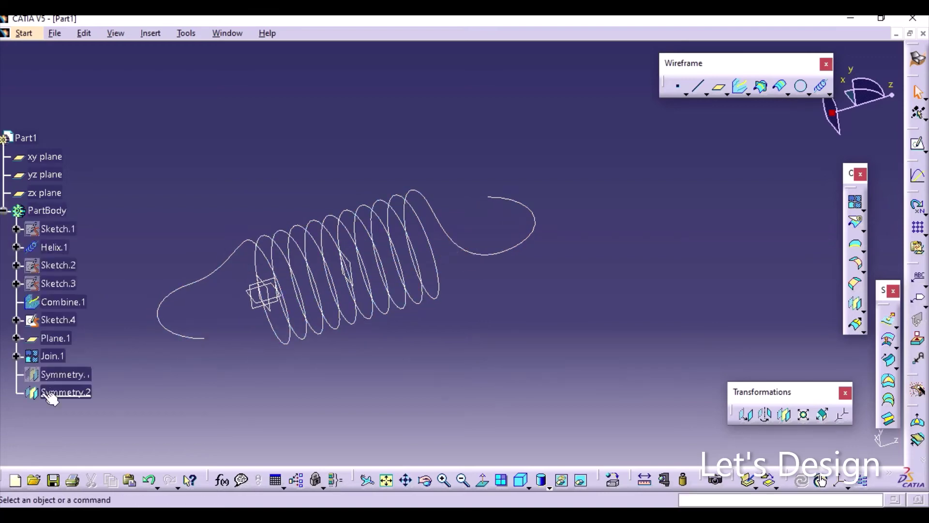
left_click(53, 356)
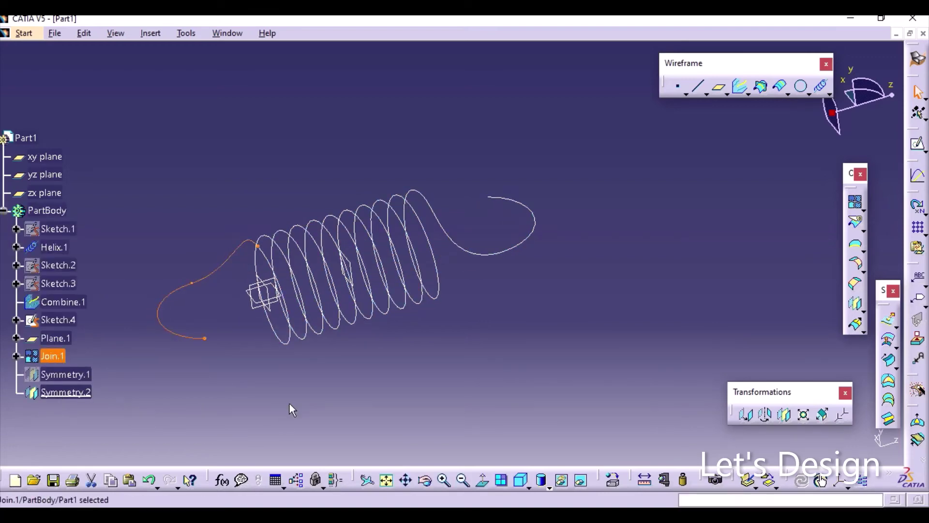
left_click(292, 409)
left_click(855, 201)
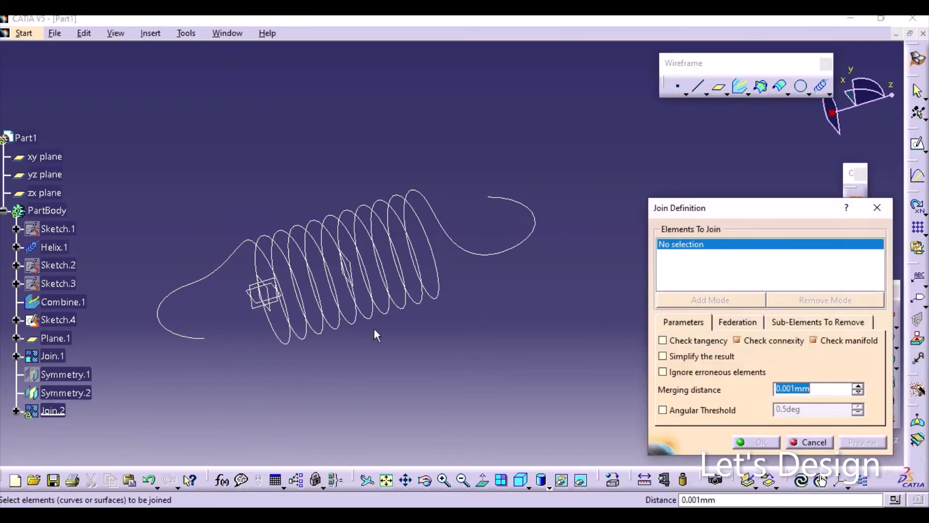
left_click(198, 342)
left_click(444, 284)
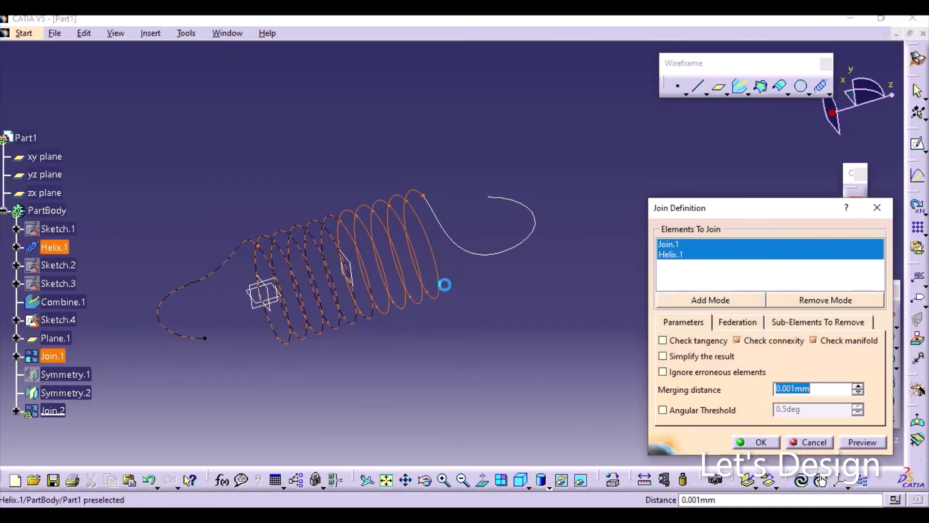
left_click(493, 265)
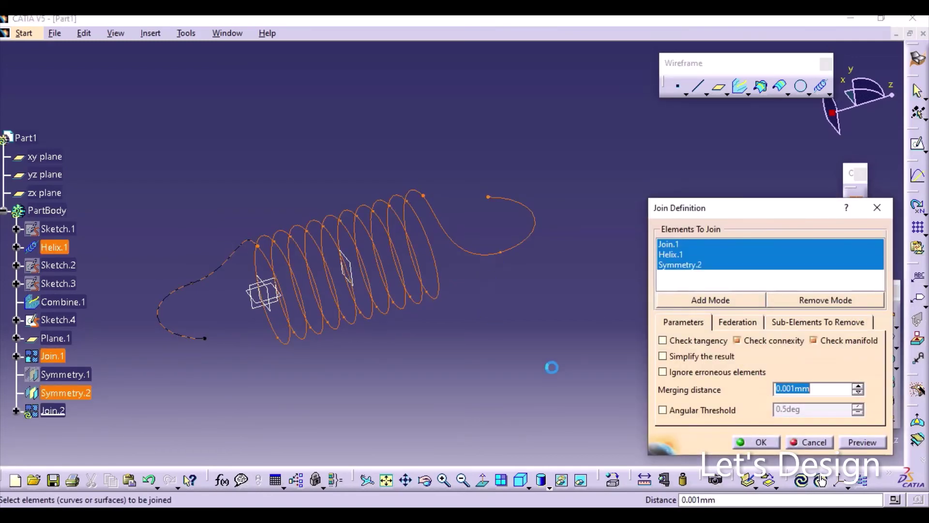
left_click(732, 440)
Step: Hide the leftover extra curve so only the joined spring curve shows
middle_click_drag(579, 398, 372, 303)
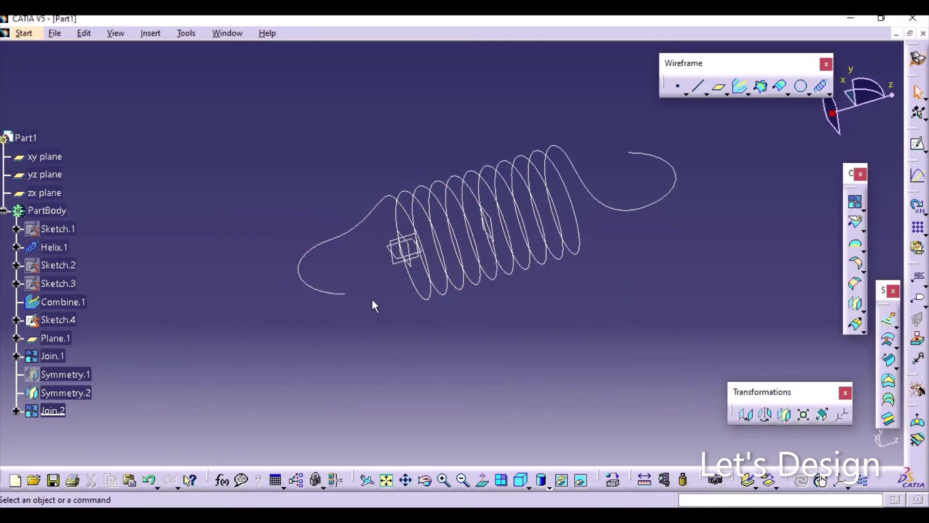
middle_click_drag(624, 254, 569, 279)
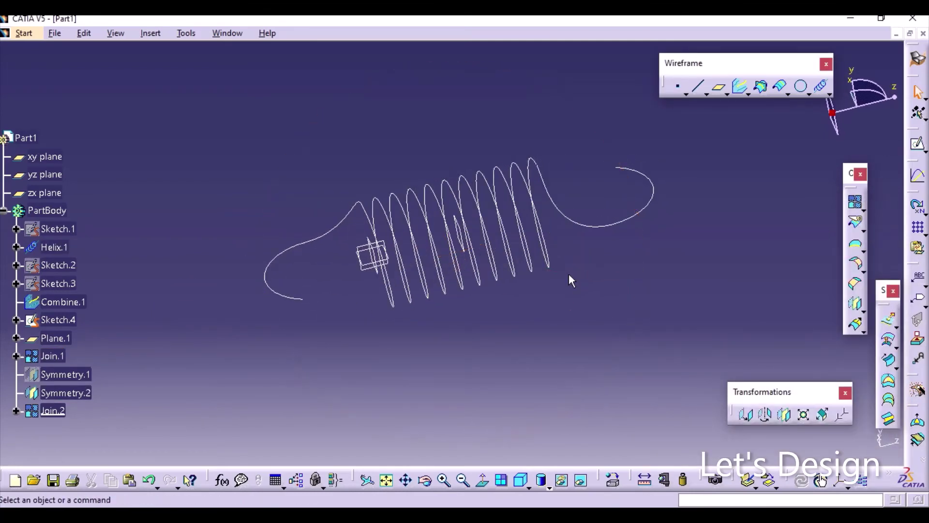
right_click(463, 245)
left_click(527, 270)
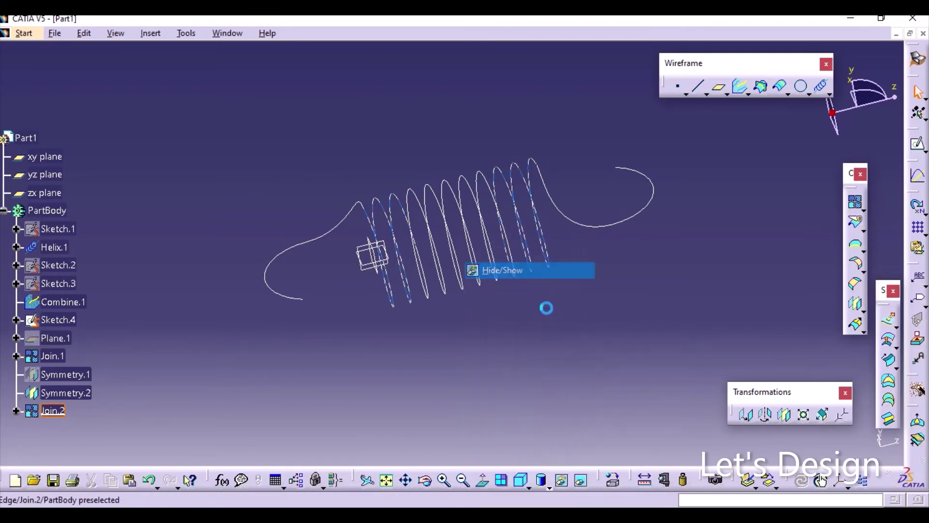
mouse_move(440, 354)
middle_mouse_down()
mouse_move(460, 327)
mouse_move(451, 352)
middle_mouse_up()
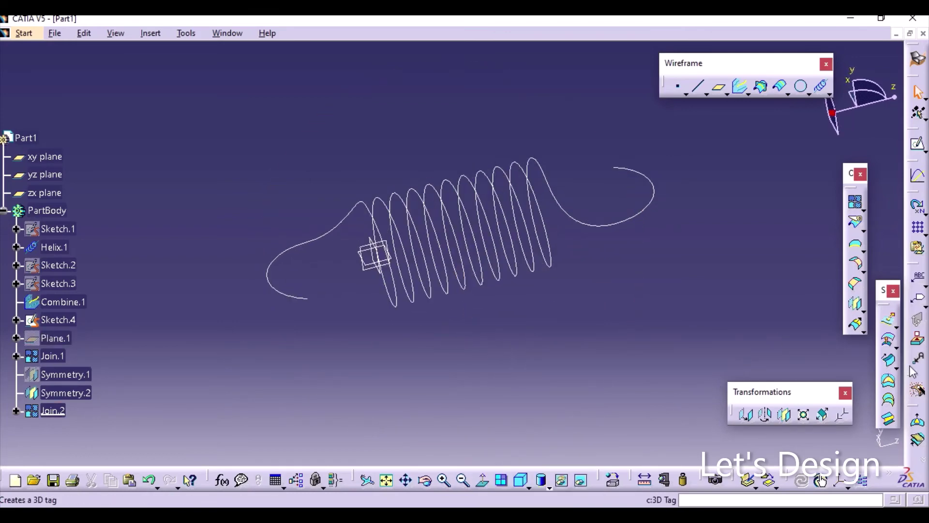
Step: Set up a circular sweep with the Center and radius subtype and a 6mm radius
left_click(888, 361)
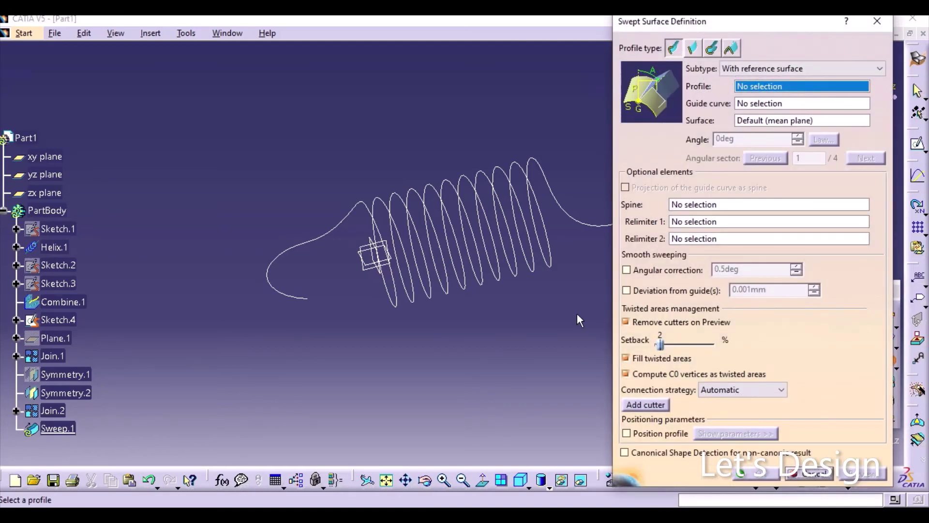
middle_click_drag(581, 320, 500, 340)
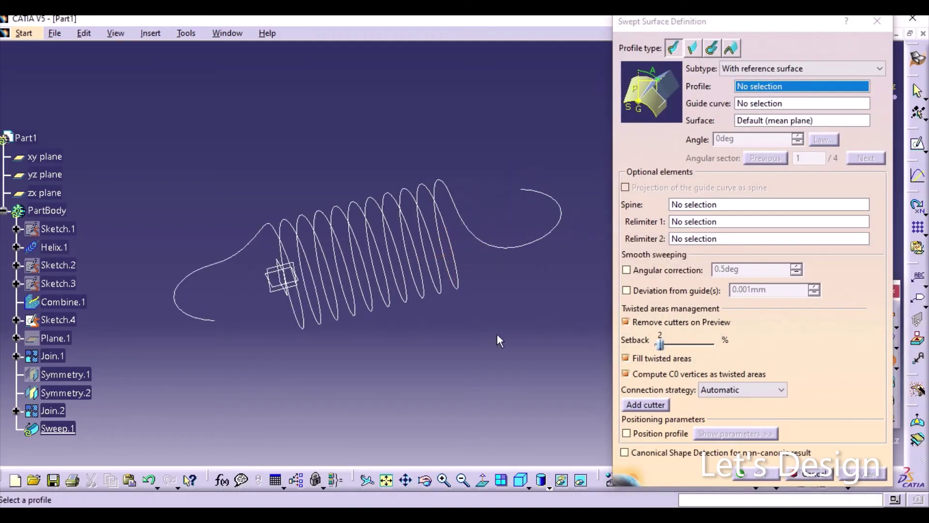
left_click(710, 54)
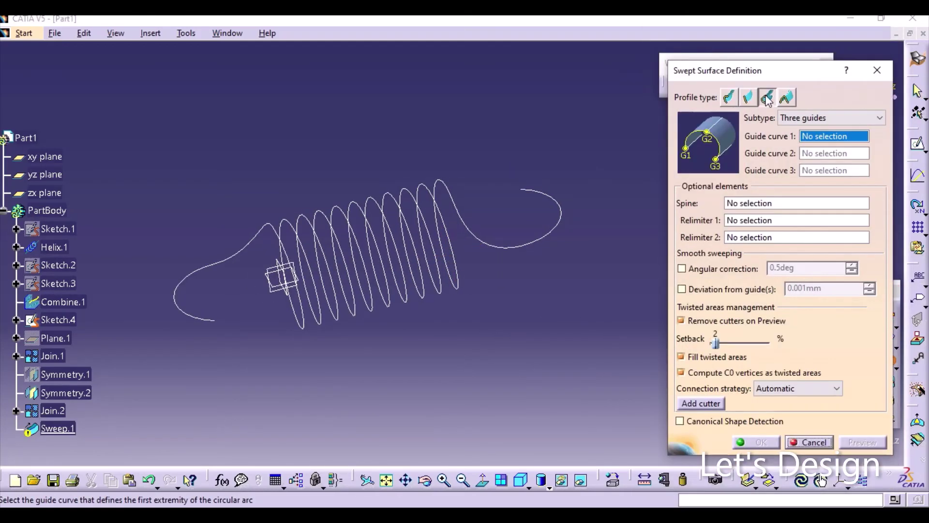
left_click(798, 117)
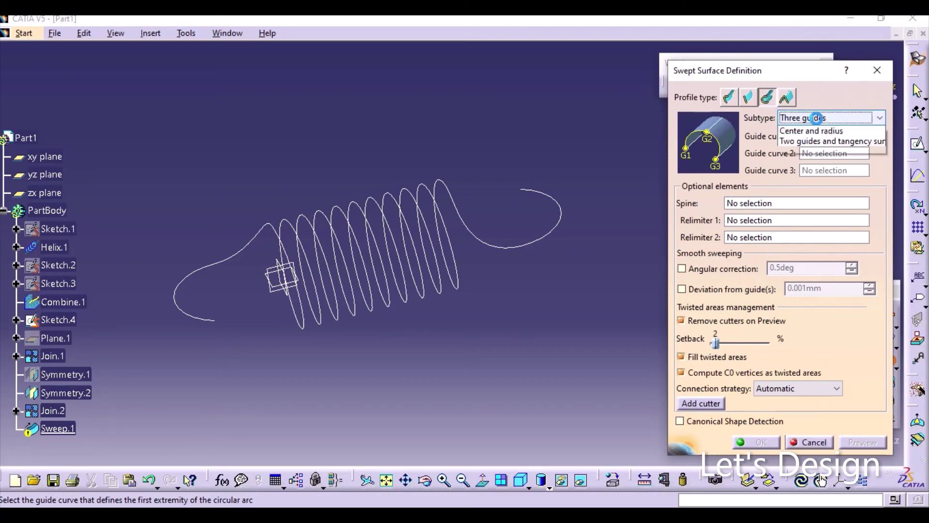
left_click(812, 163)
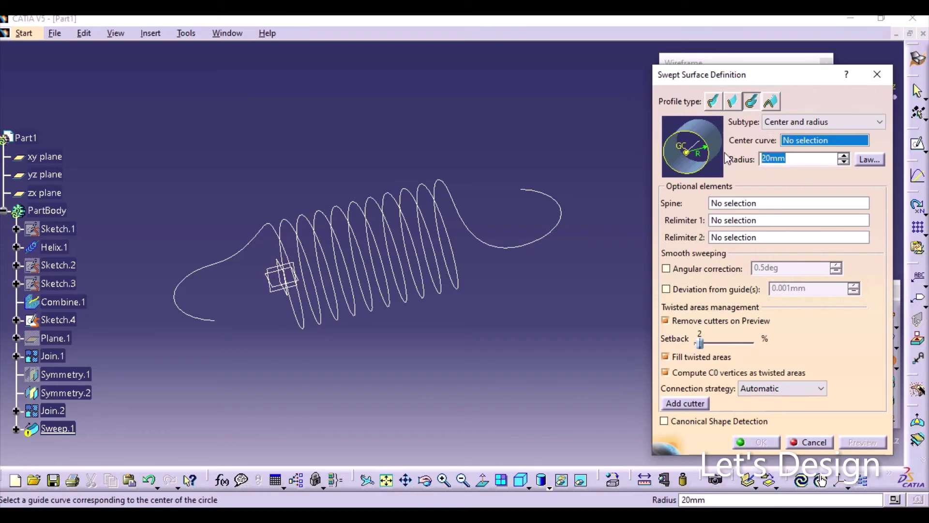
type("6")
Step: Use Join.2 as the centre curve, preview, and acknowledge the 6mm cusp error
left_click(508, 253)
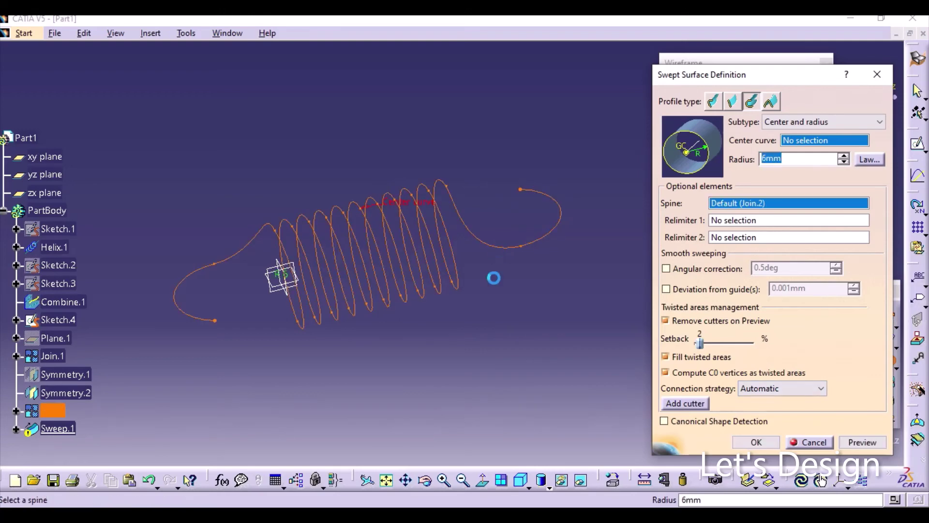
middle_click_drag(508, 306, 525, 263)
left_click(862, 442)
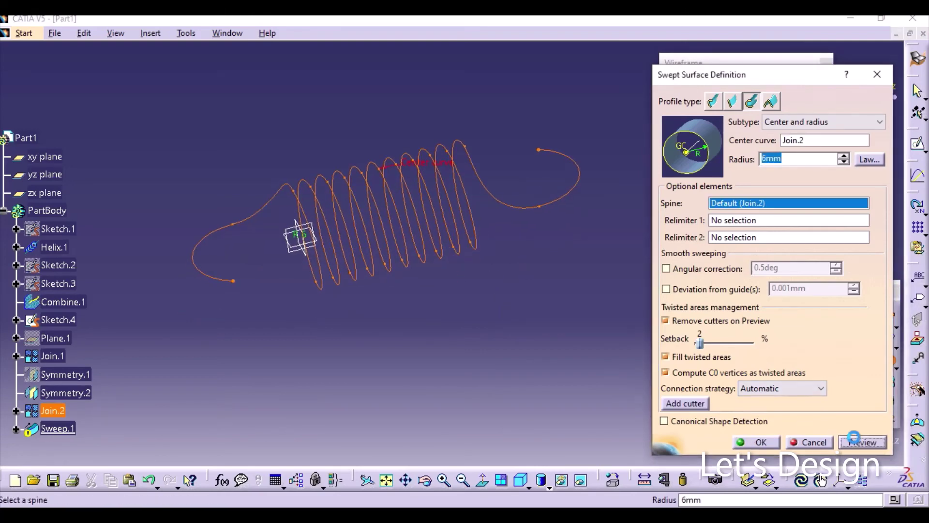
left_click(554, 301)
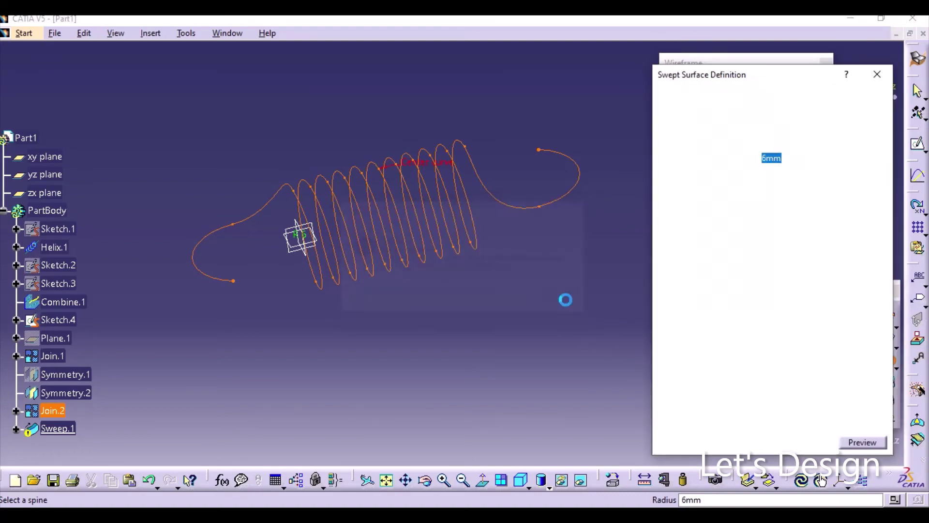
middle_click_drag(552, 274, 507, 222)
middle_click_drag(532, 270, 595, 270)
left_click(780, 158)
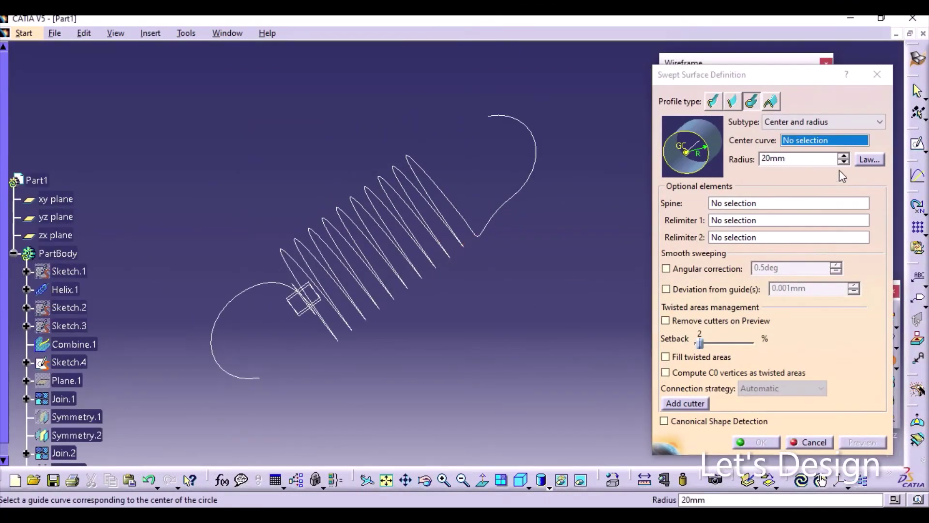
Step: Change the sweep radius to 3mm along Join.2, preview, and confirm the tube surface
left_click(842, 176)
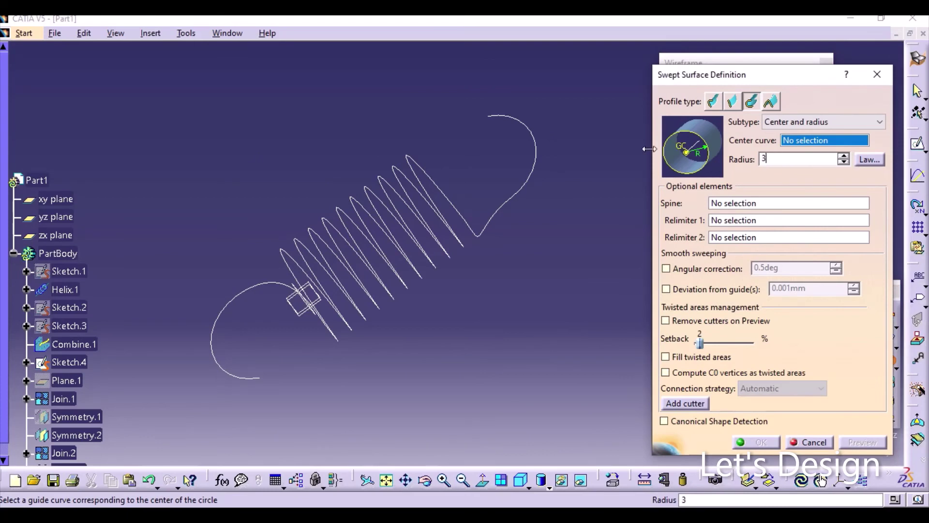
left_click(535, 145)
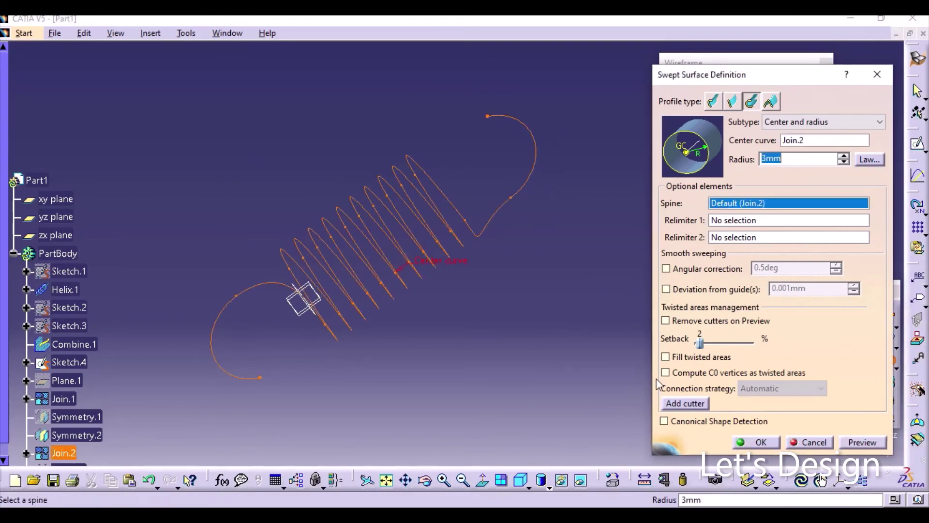
left_click(862, 441)
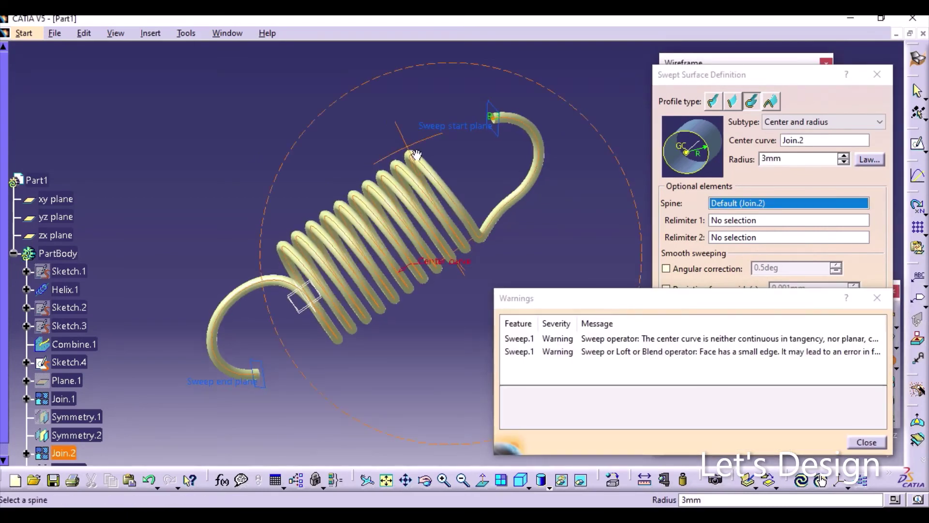
middle_click_drag(416, 155, 389, 207)
middle_click_drag(446, 239, 404, 282)
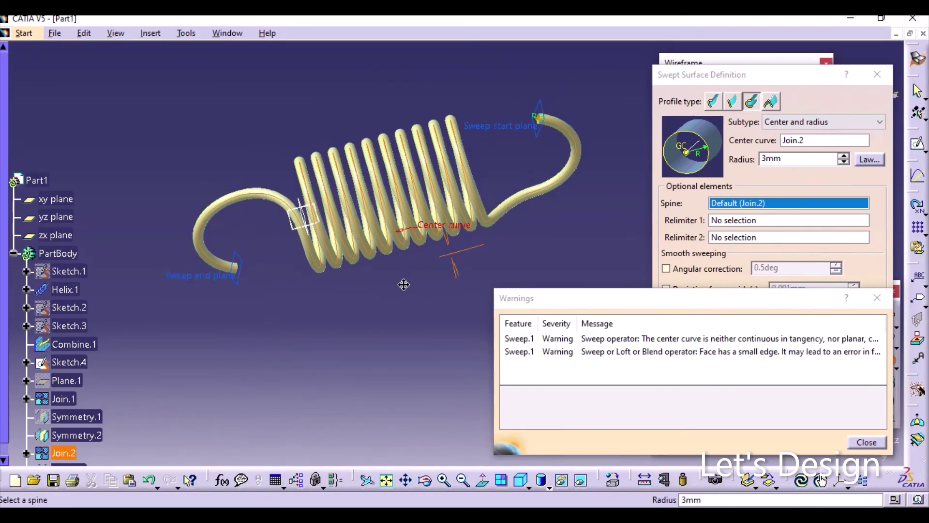
left_click(867, 442)
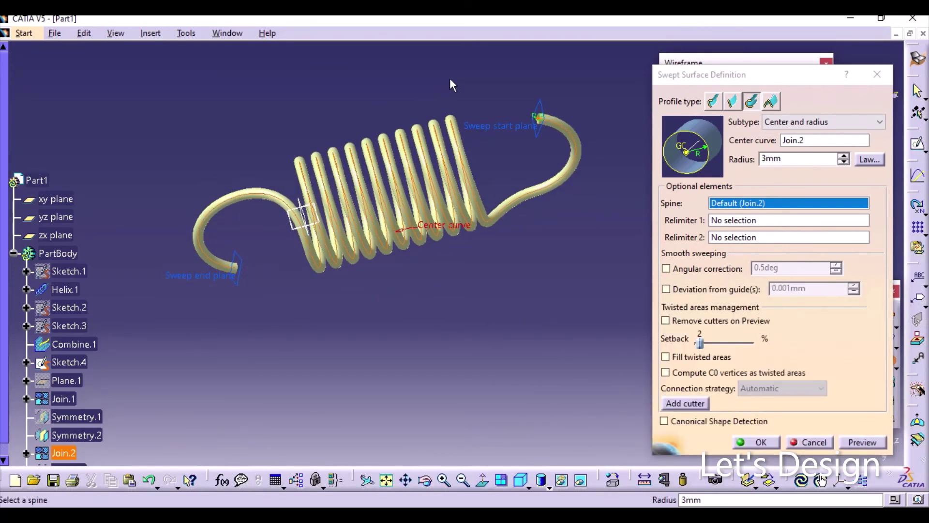
middle_click_drag(451, 84, 406, 108)
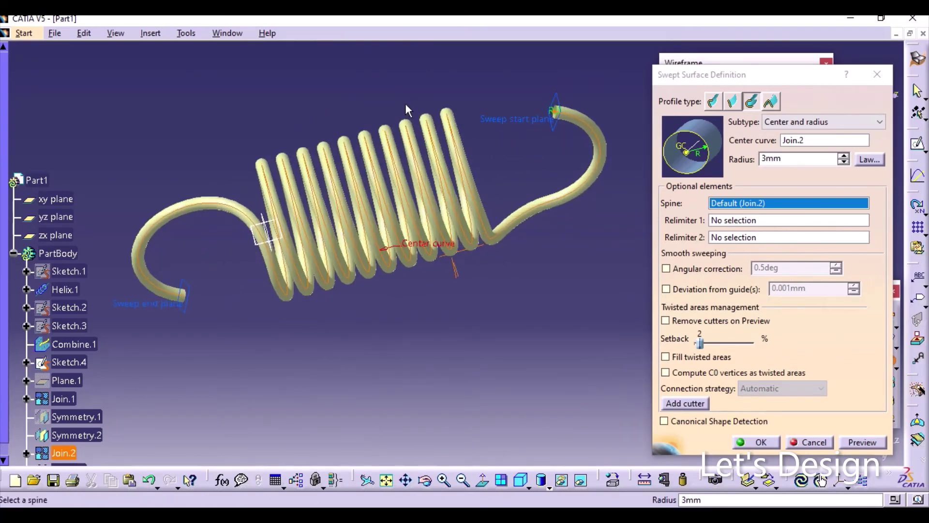
left_click(776, 448)
middle_click_drag(498, 305, 504, 261)
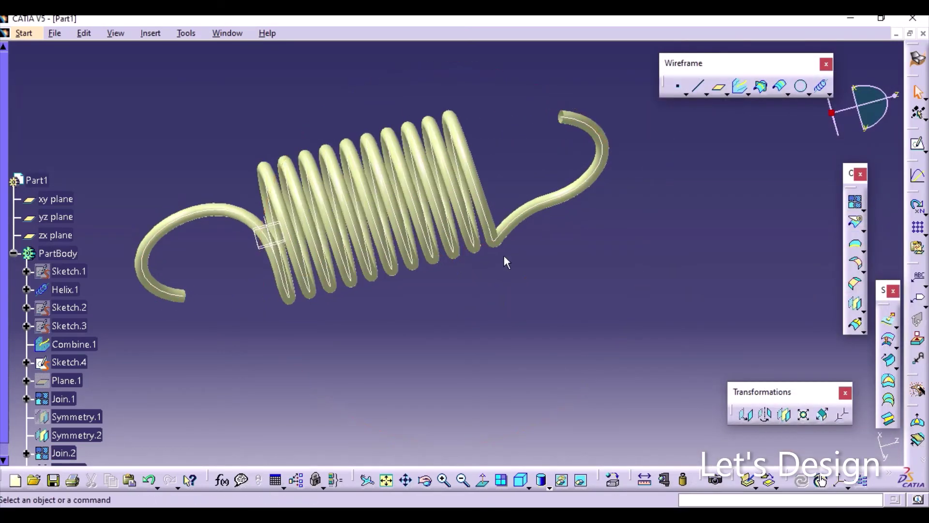
right_click(517, 224)
Step: Hide the centre curve Join.2 and cap the first tube end with a fill surface
left_click(537, 260)
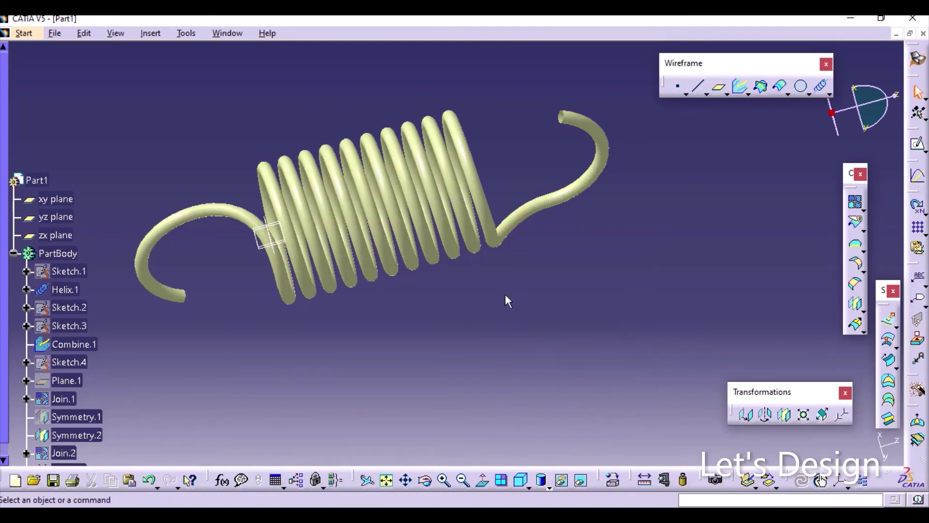
middle_click_drag(494, 160, 644, 210)
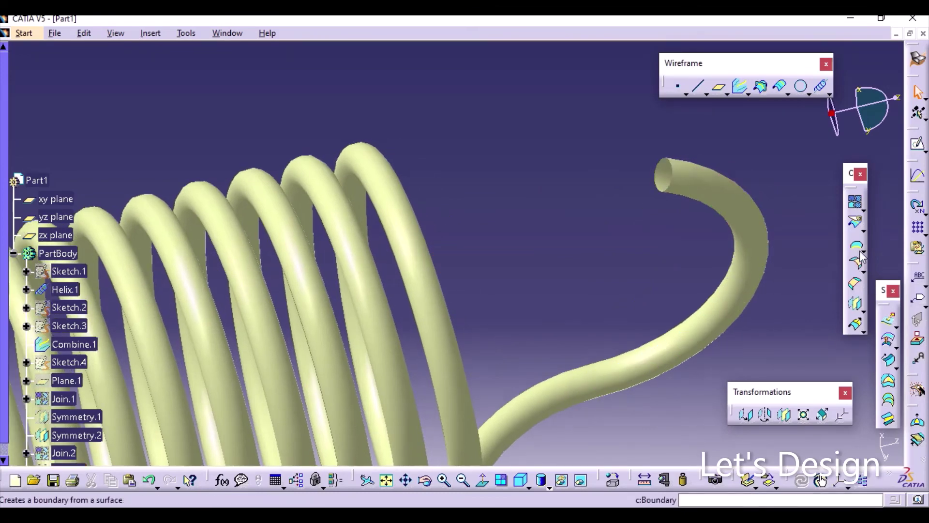
left_click(888, 419)
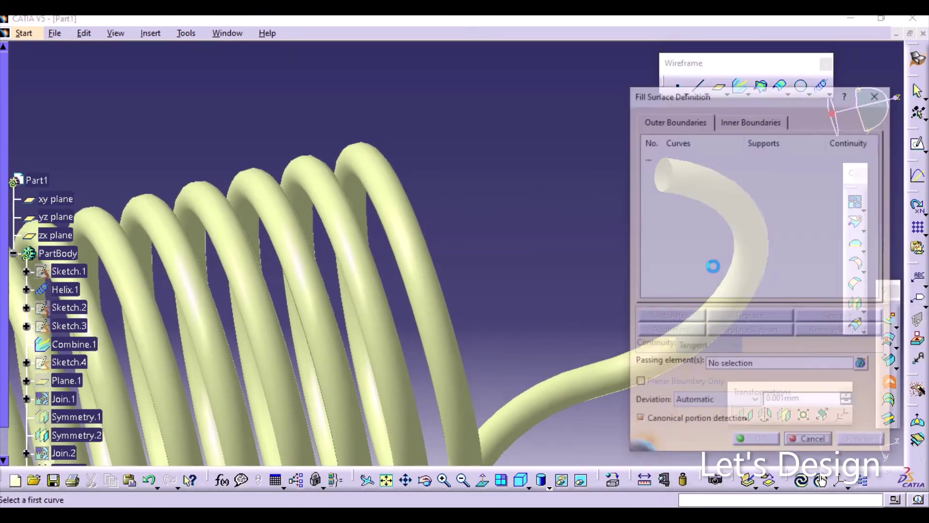
middle_click_drag(528, 237, 332, 258)
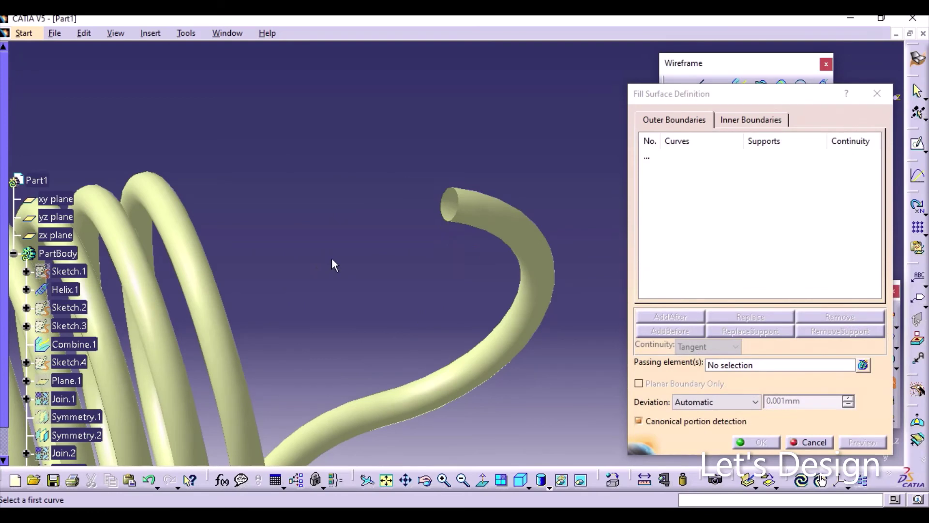
left_click(454, 221)
left_click(751, 442)
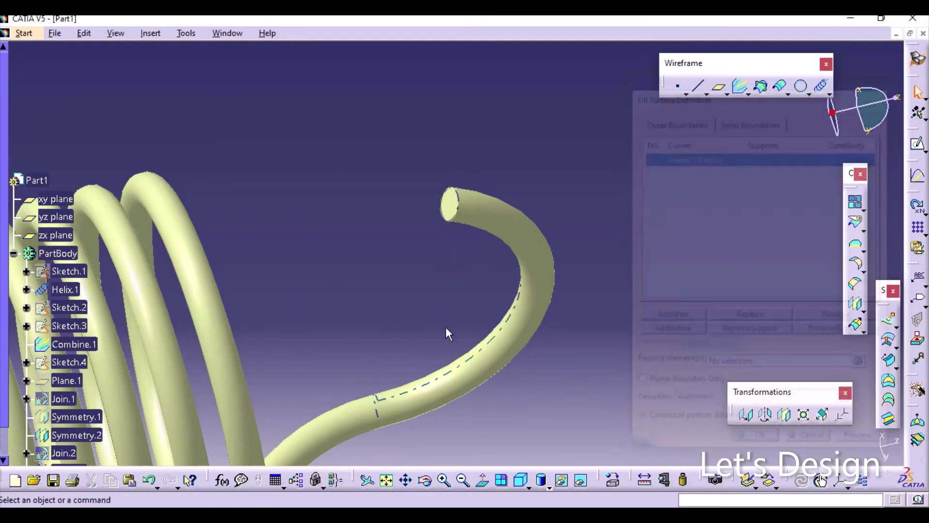
Step: Cap the other open tube end edge with a second fill surface
middle_click_drag(352, 192, 481, 195, "ctrl")
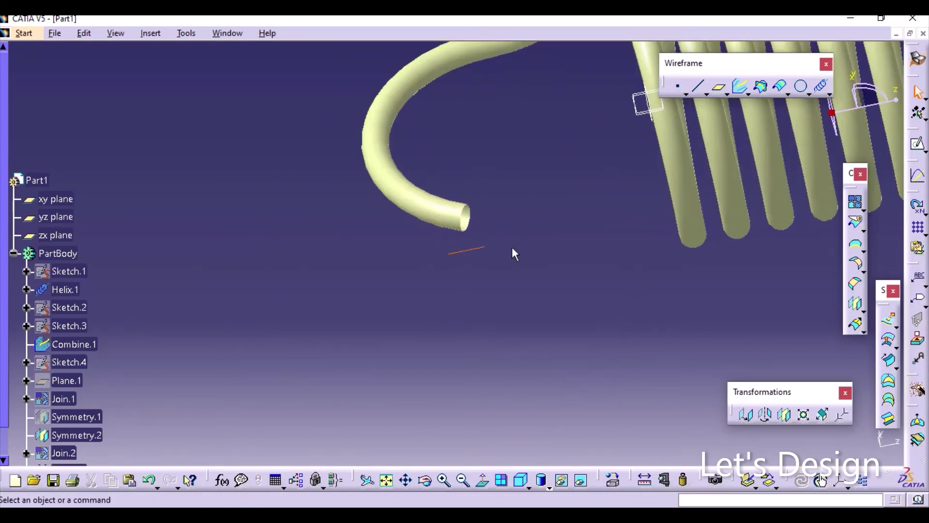
middle_click_drag(512, 253, 426, 255, "ctrl")
left_click(369, 272)
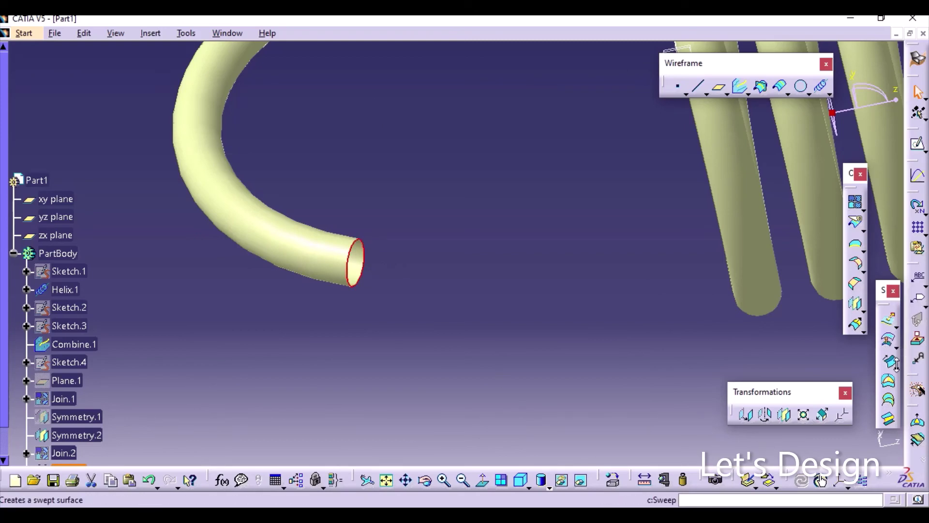
left_click(889, 380)
left_click(755, 441)
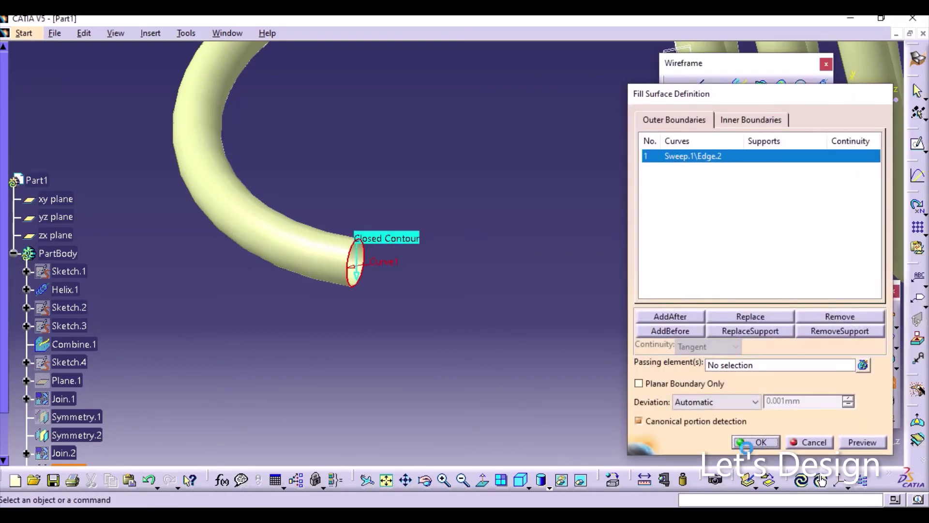
middle_click_drag(469, 220, 380, 333)
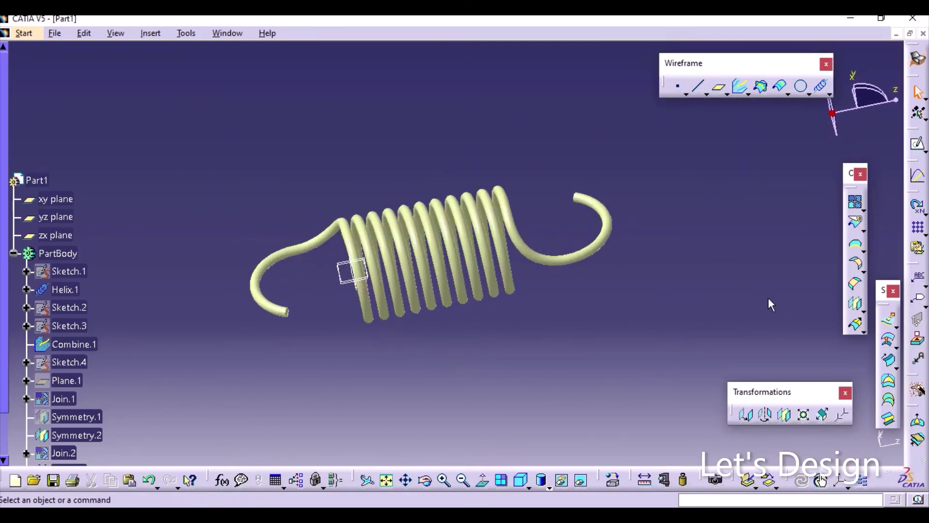
Step: Join Sweep.1, Fill.1 and Fill.2 into one surface, Join.3
left_click(856, 202)
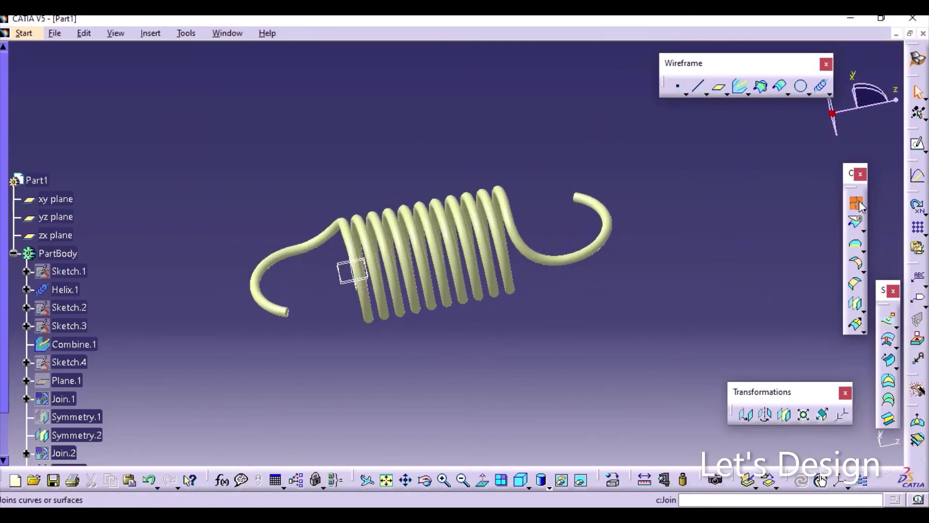
middle_click_drag(570, 373, 529, 362)
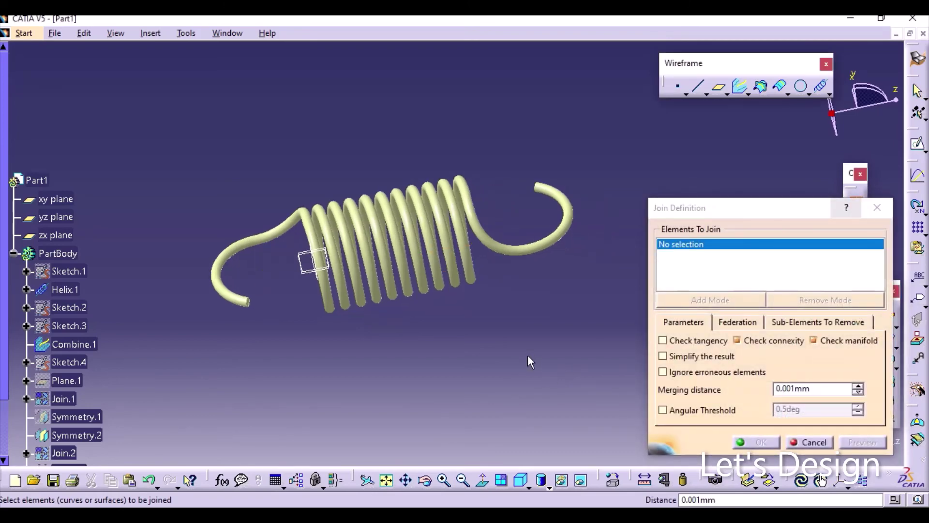
left_click(365, 292)
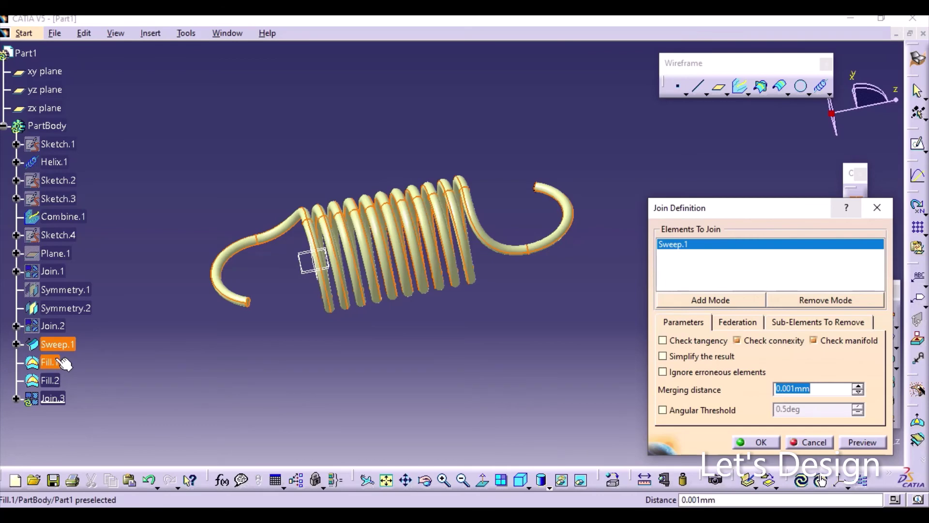
left_click(48, 362)
left_click(48, 380)
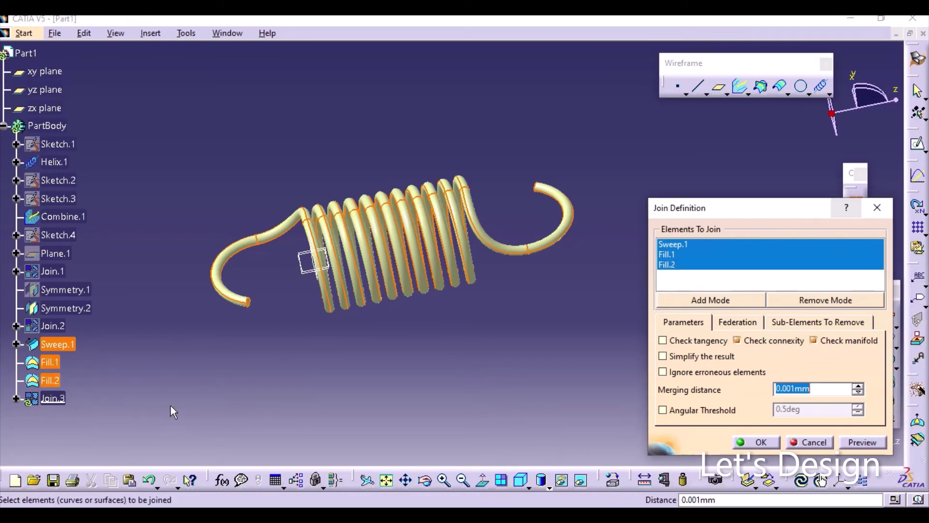
left_click(757, 442)
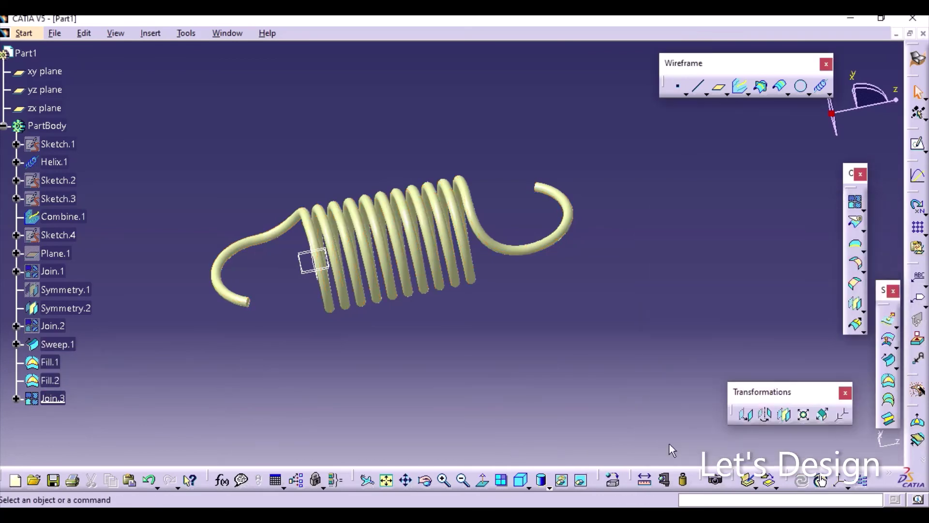
middle_click_drag(381, 361, 121, 92)
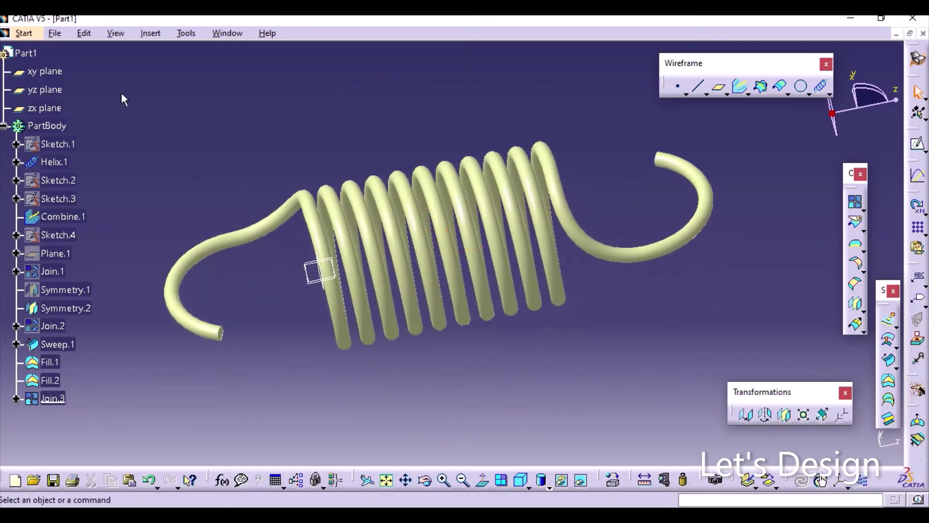
Step: In Part Design, close Join.3 into the solid CloseSurface.1 via Close Surface
left_click(38, 37)
mouse_move(129, 65)
left_click(250, 63)
left_click(157, 32)
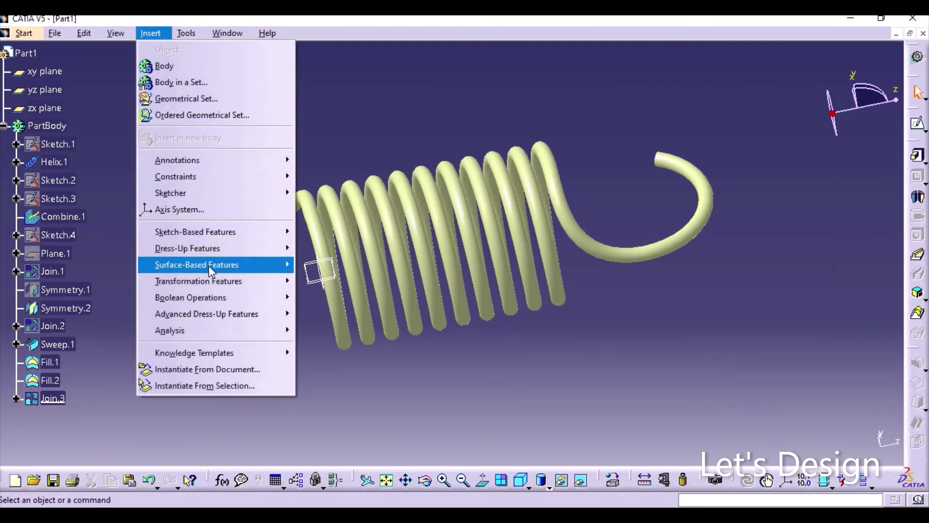
mouse_move(223, 268)
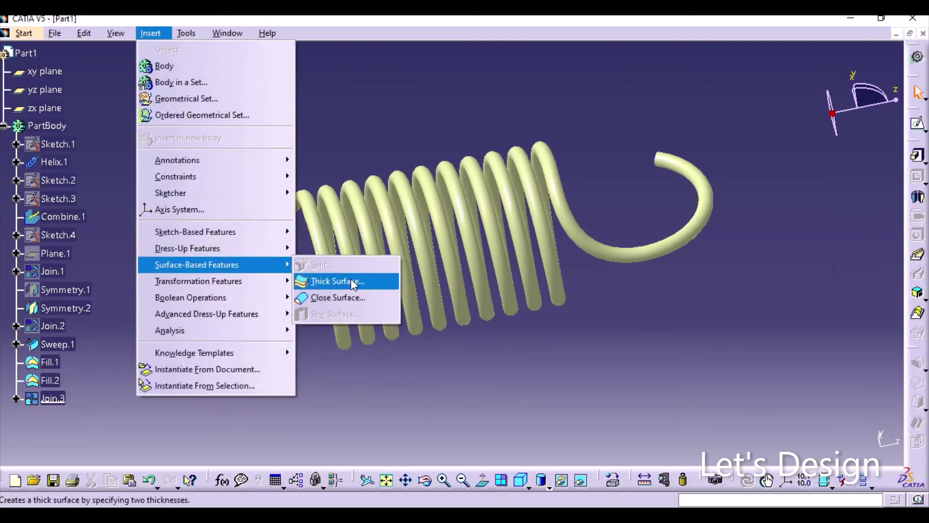
left_click(350, 296)
middle_click_drag(491, 390, 500, 369)
left_click(587, 230)
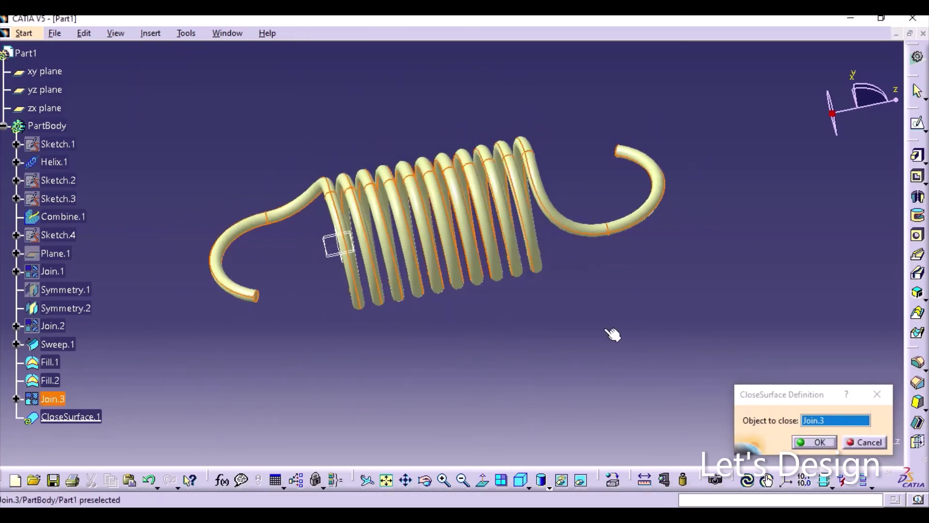
left_click(828, 444)
left_click(597, 356)
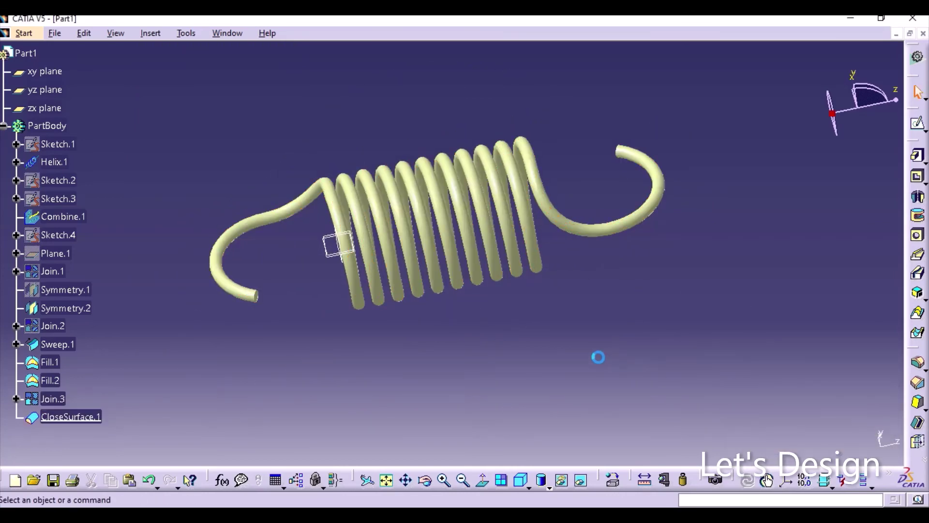
Step: Hide the Join.3 surface so the solid spring is visible
middle_click_drag(493, 332, 556, 332)
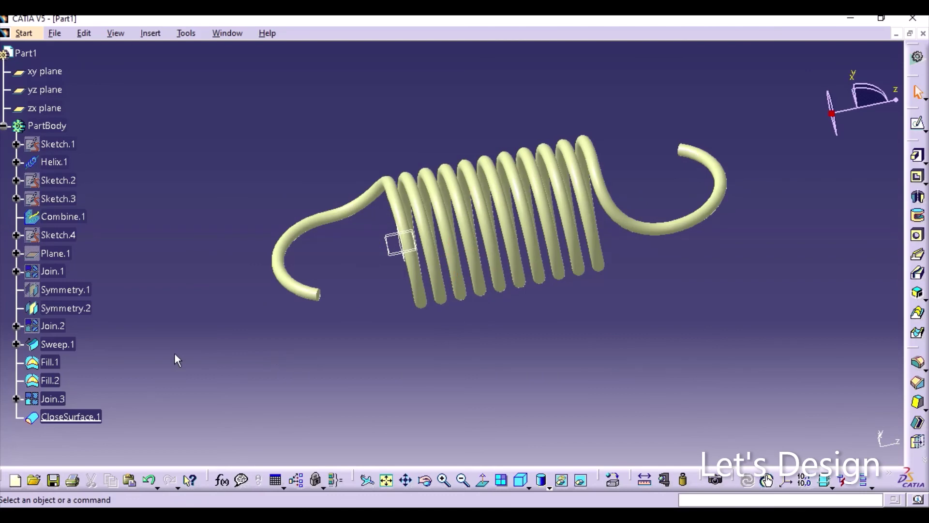
right_click(48, 398)
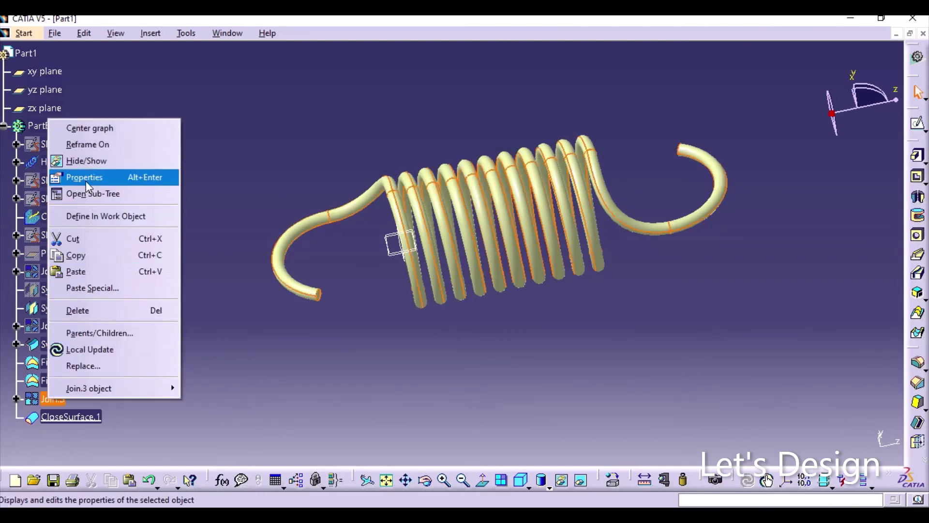
left_click(92, 162)
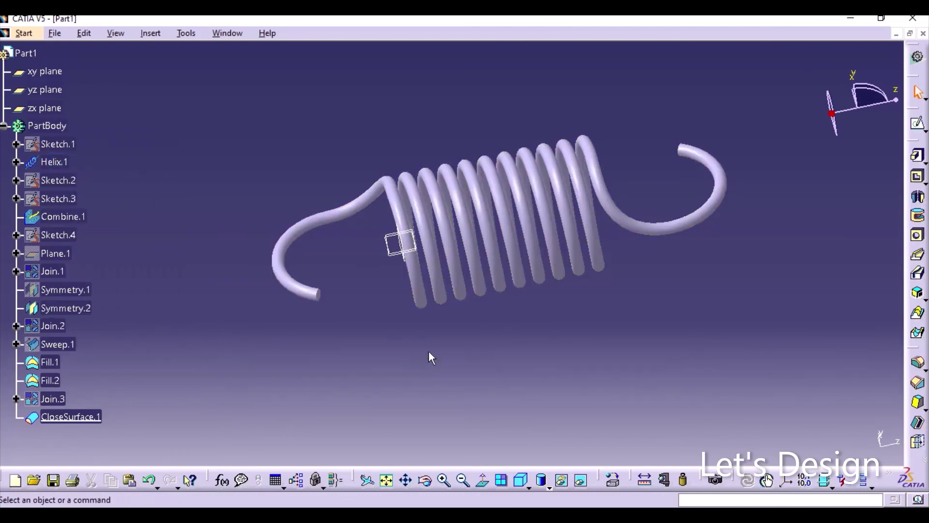
middle_click_drag(429, 352, 458, 325)
middle_click_drag(539, 356, 495, 369)
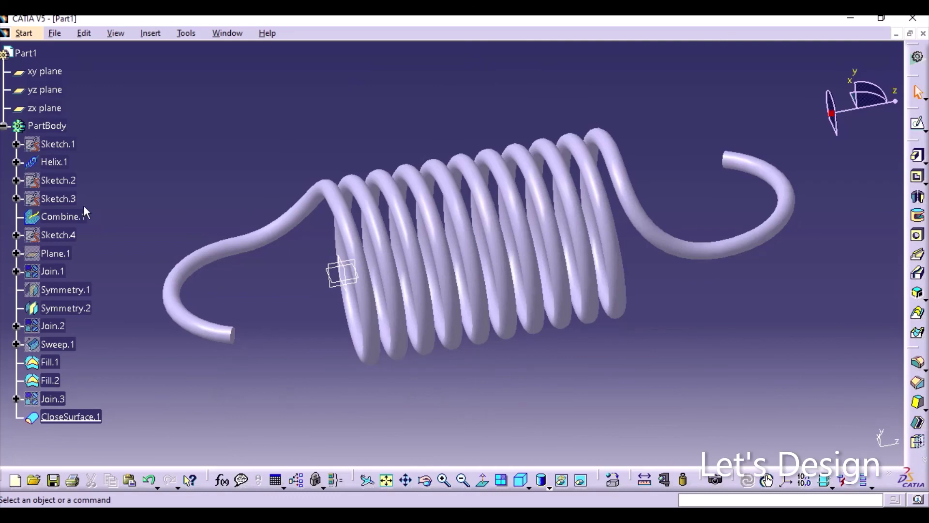
Step: Hide the xy, yz and zx reference planes together
scroll(83, 205, "up", 5)
left_click(70, 236)
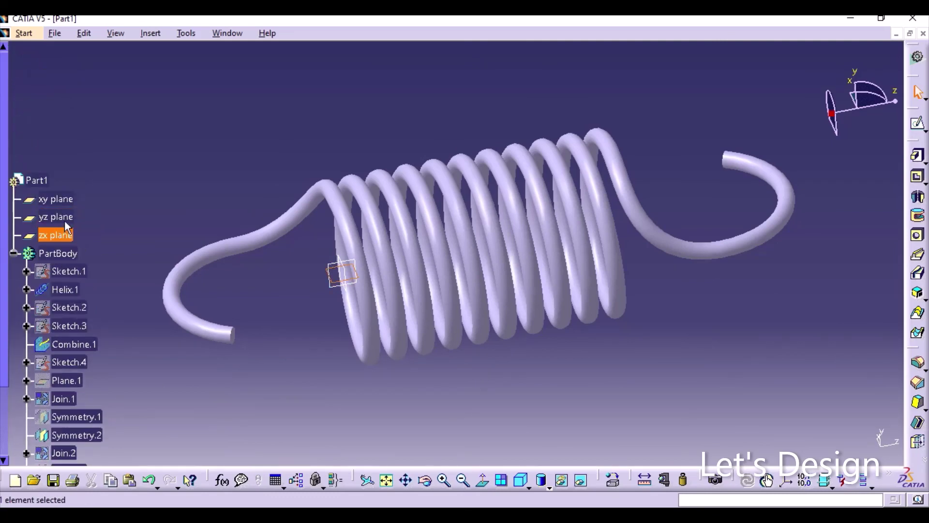
left_click(72, 217, "ctrl")
left_click(72, 200, "ctrl")
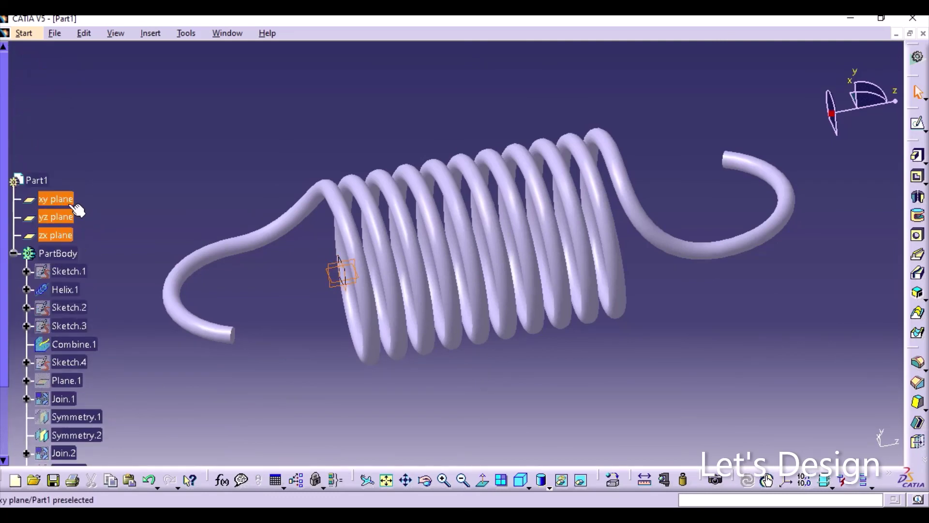
right_click(71, 200)
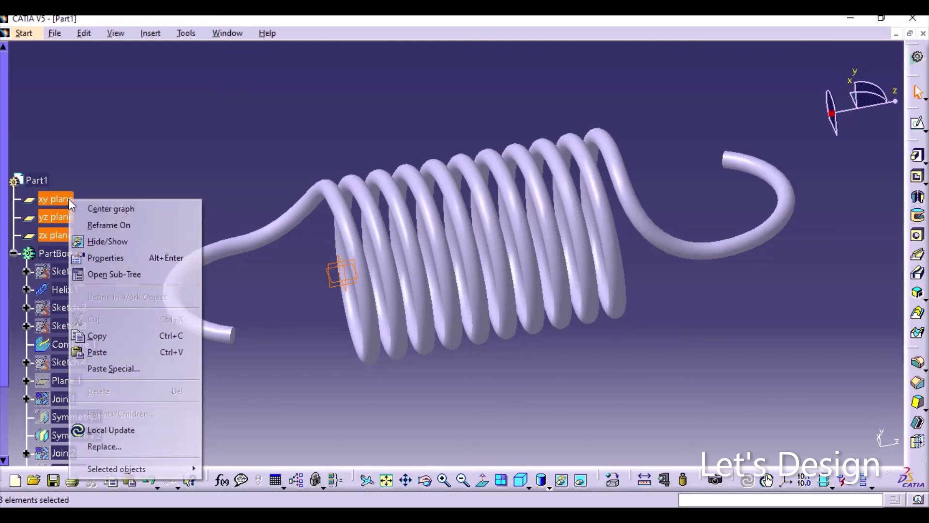
left_click(105, 249)
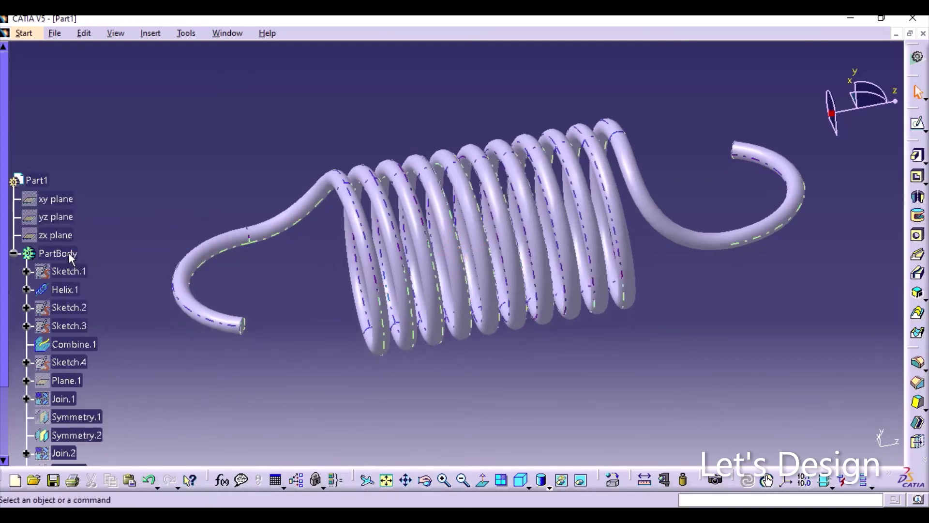
left_click(72, 256)
right_click(72, 256)
Step: Set PartBody's edge colour to red in its Graphic properties
left_click(118, 286)
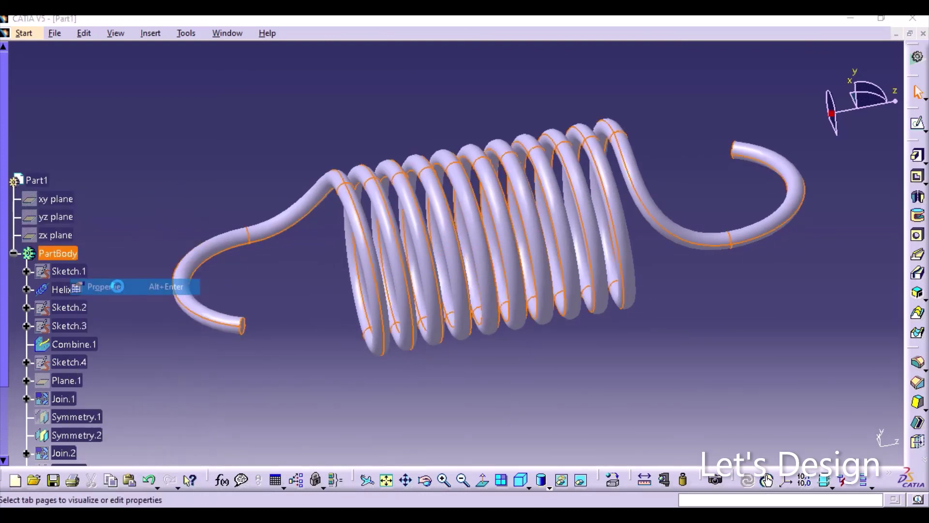
left_click(707, 98)
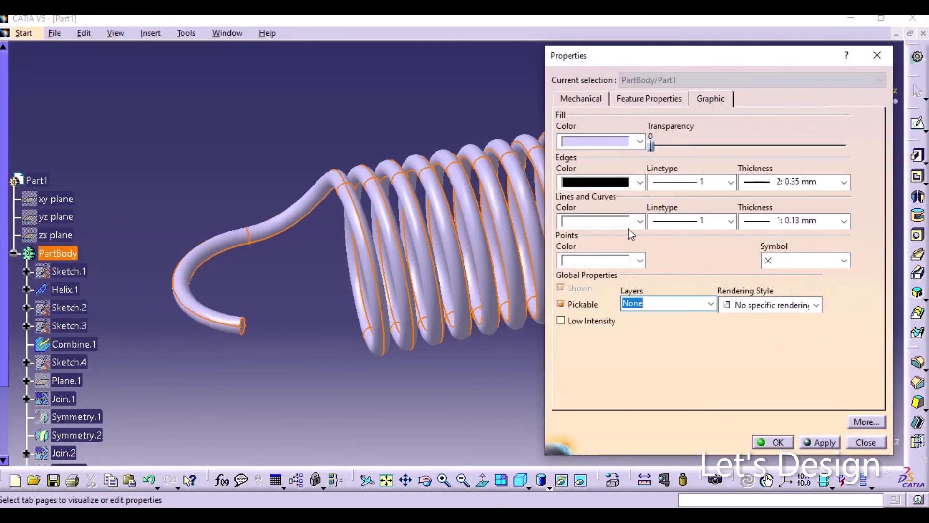
left_click(618, 182)
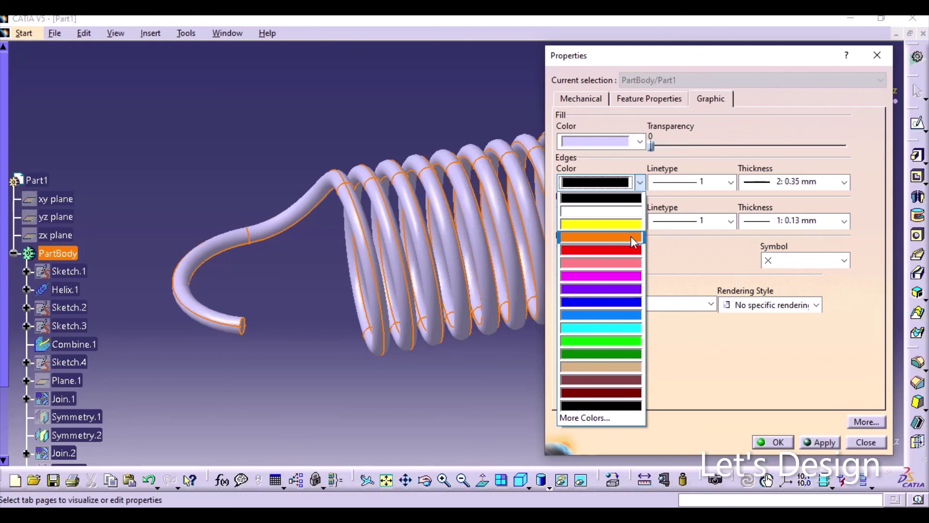
left_click(629, 251)
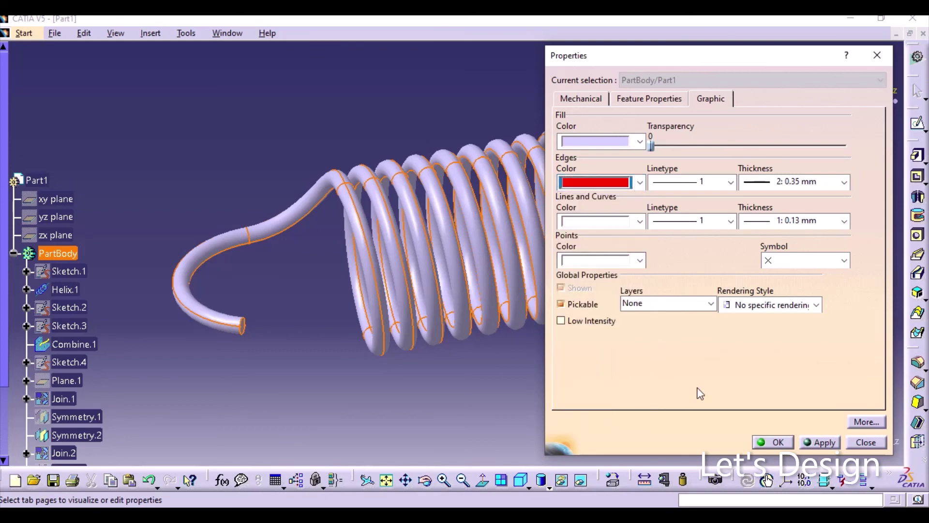
left_click(792, 442)
left_click(620, 392)
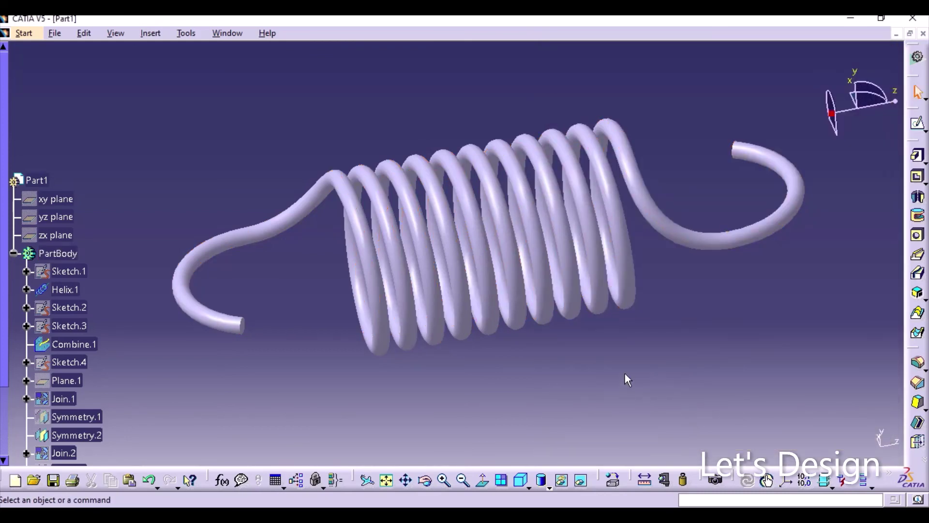
Step: Set PartBody's fill colour to red so the whole spring appears red
right_click(65, 253)
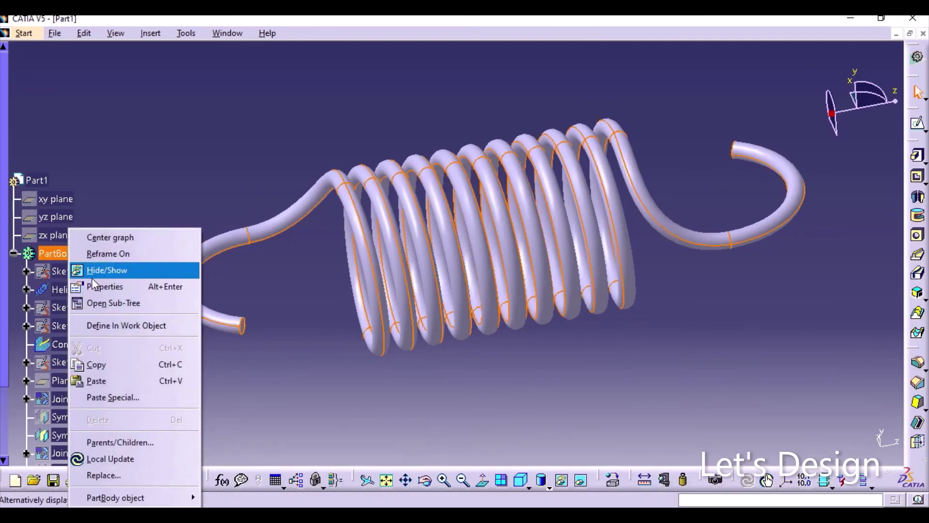
left_click(105, 286)
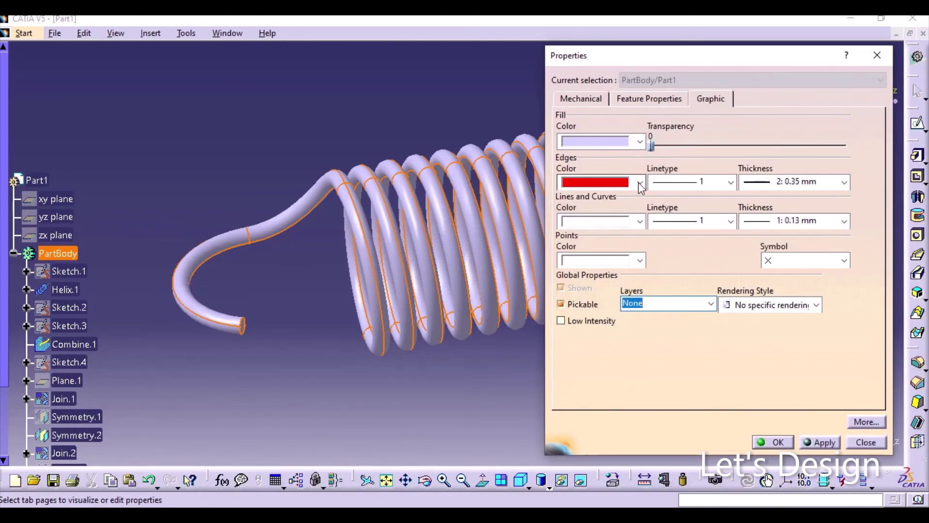
left_click(639, 183)
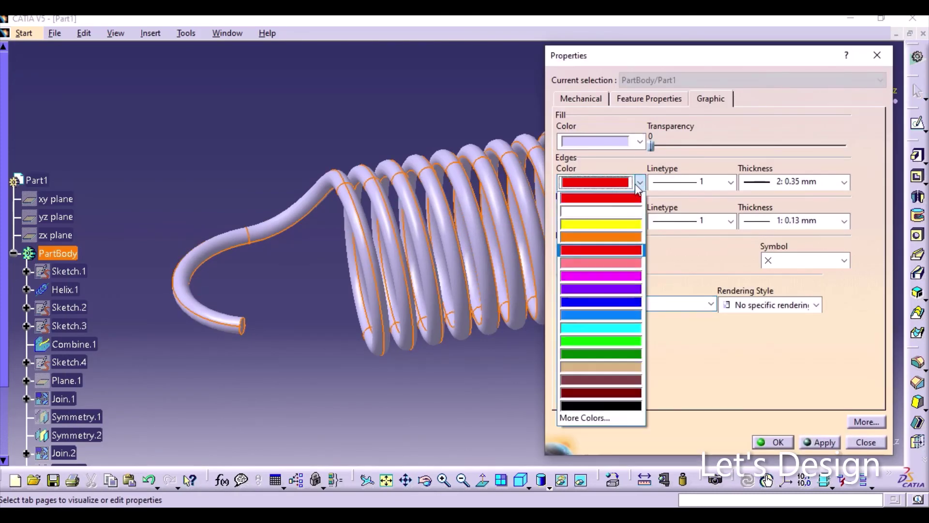
left_click(639, 141)
left_click(633, 143)
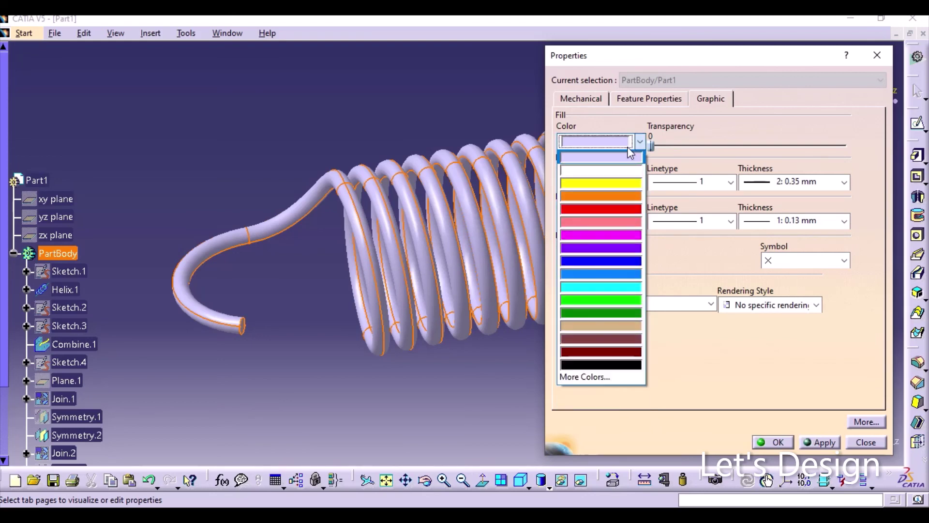
left_click(615, 209)
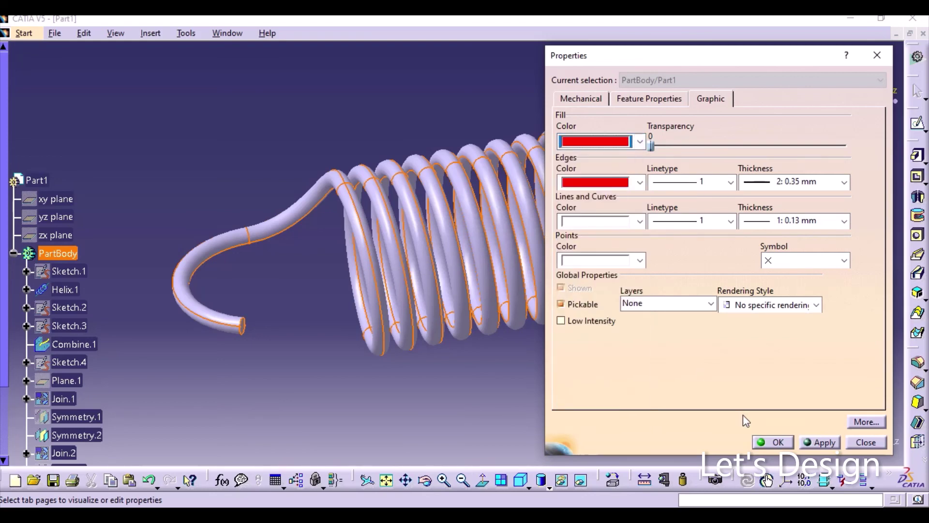
left_click(770, 442)
left_click(695, 365)
middle_click_drag(674, 124, 498, 332)
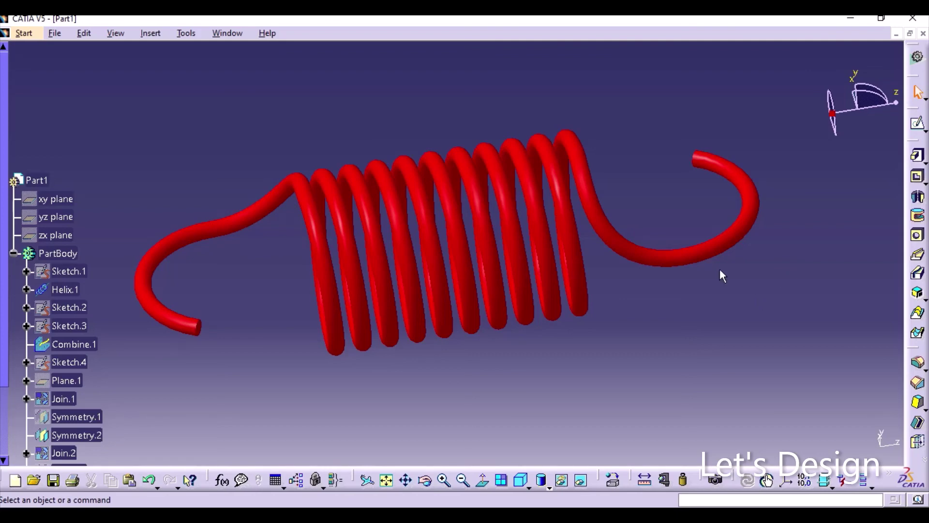
mouse_move(466, 19)
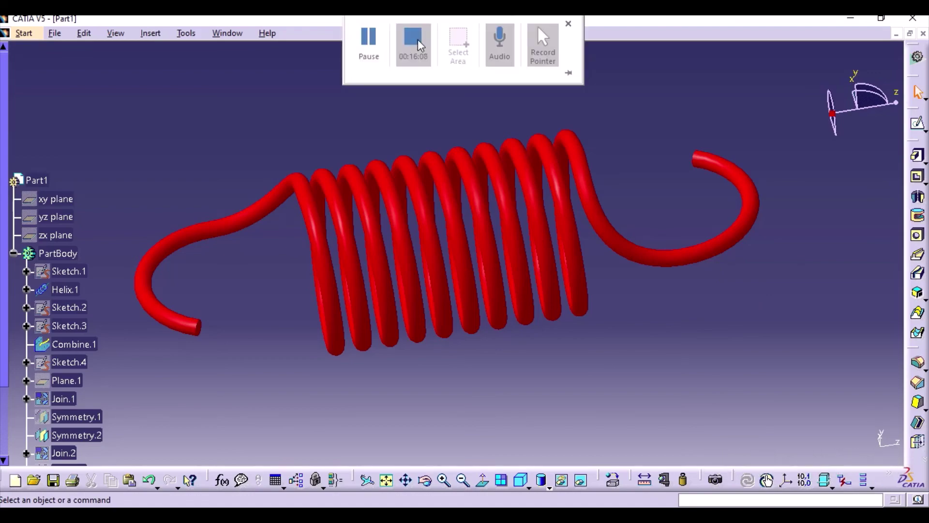